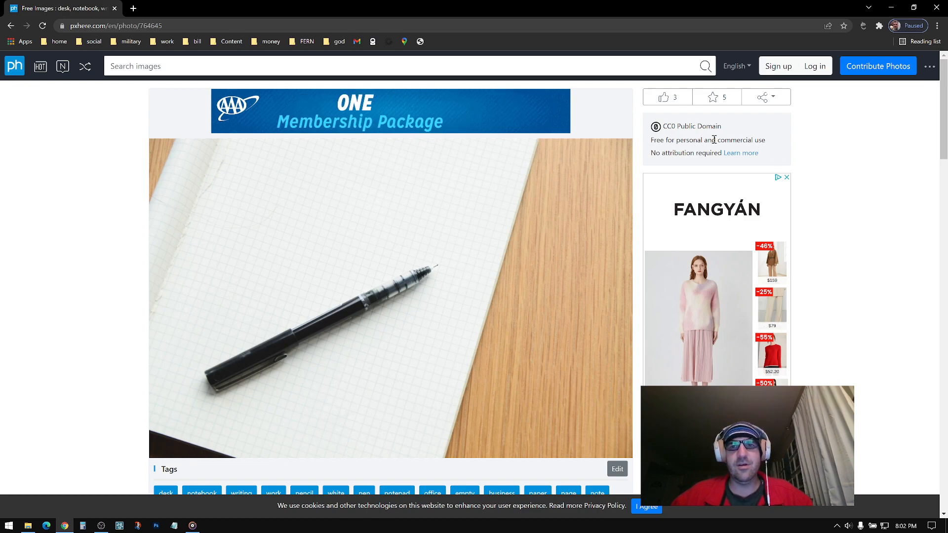
Check the pen photo's licence terms on its download page and close its full-size preview
{"action": "left_click_drag", "start_coordinate": [664, 127], "coordinate": [722, 130]}
{"action": "left_click", "coordinate": [734, 134]}
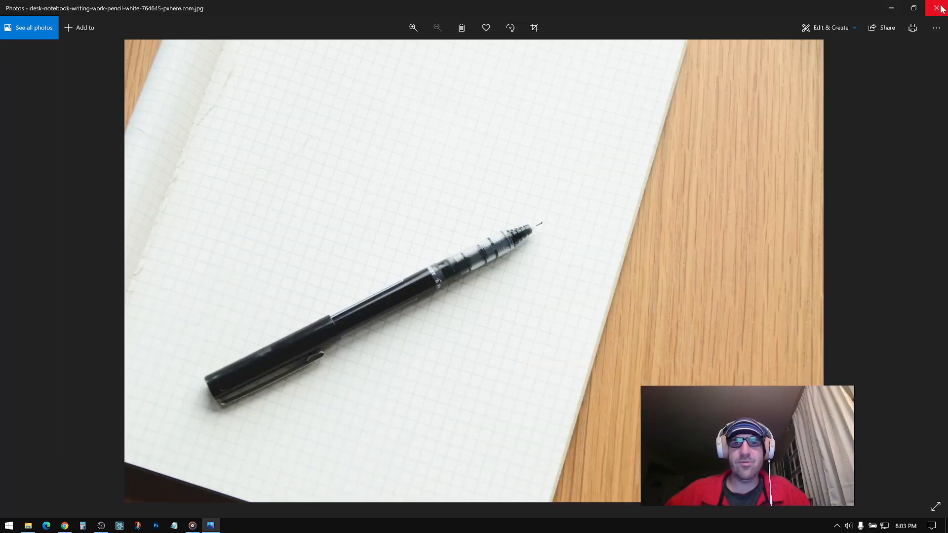
{"action": "left_click", "coordinate": [941, 7]}
{"action": "left_click", "coordinate": [508, 254]}
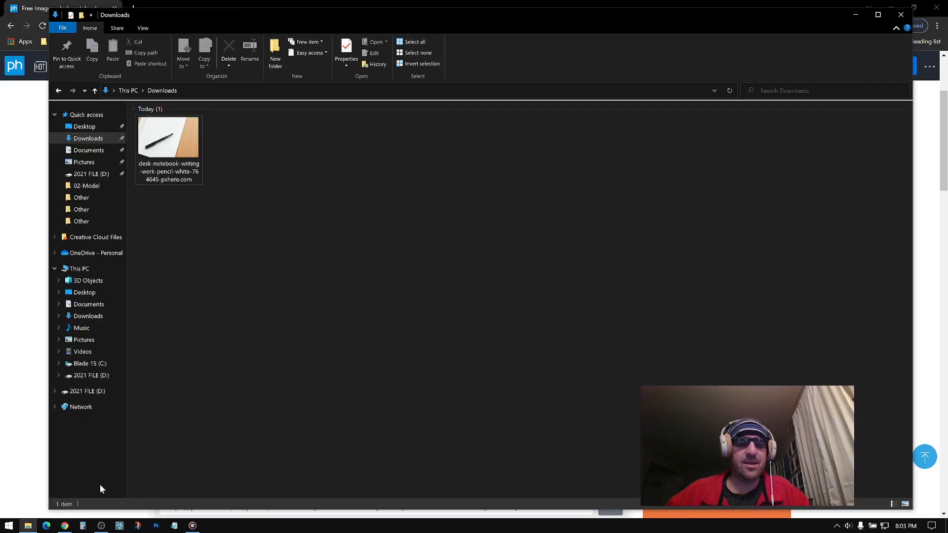
Open the downloaded pen photo in Photoshop and enlarge its document window to fill the workspace
{"action": "left_click", "coordinate": [158, 526]}
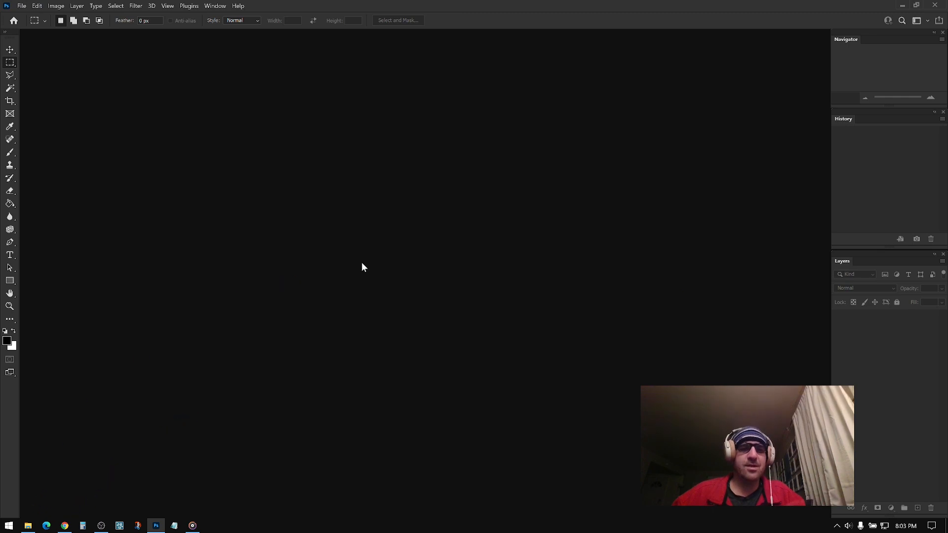
{"action": "left_click", "coordinate": [28, 526]}
{"action": "left_click_drag", "start_coordinate": [189, 130], "coordinate": [25, 440]}
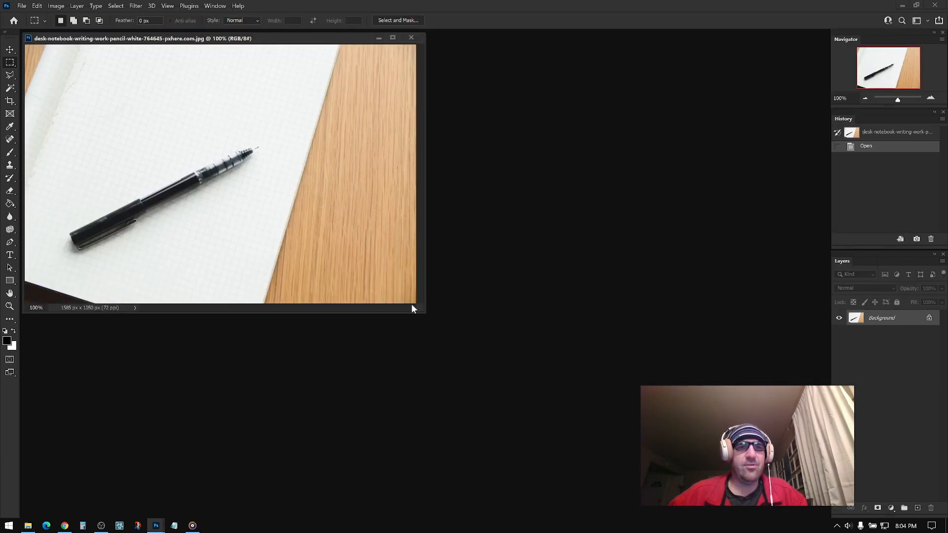
{"action": "left_click_drag", "start_coordinate": [426, 313], "coordinate": [820, 506]}
{"action": "left_click", "coordinate": [929, 101]}
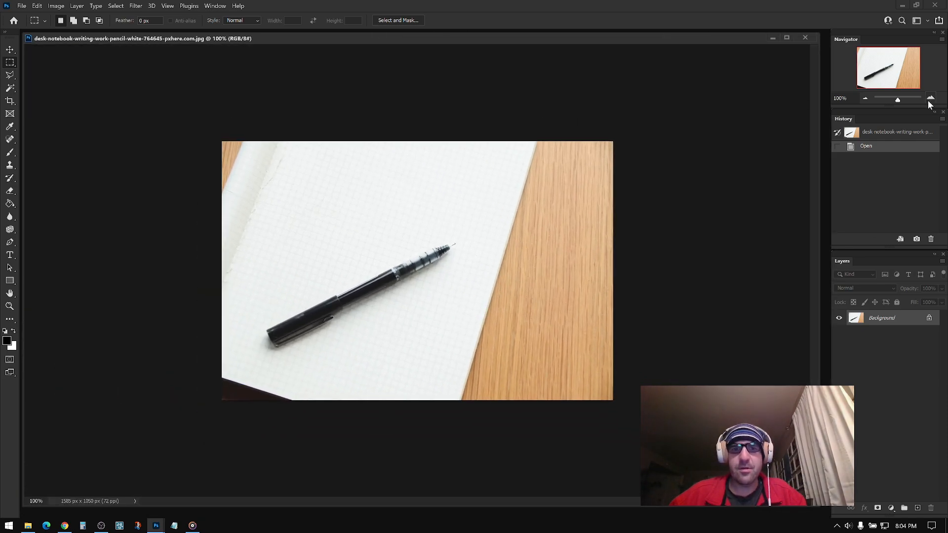
{"action": "left_click", "coordinate": [929, 101]}
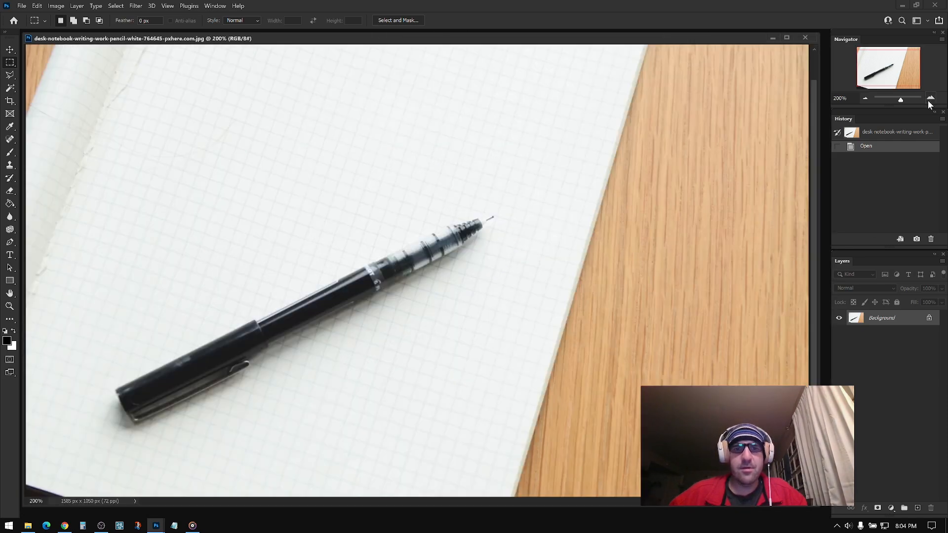
Outline the pen with the Polygonal Lasso and isolate it on its own layer with the Background hidden
{"action": "left_click", "coordinate": [11, 77]}
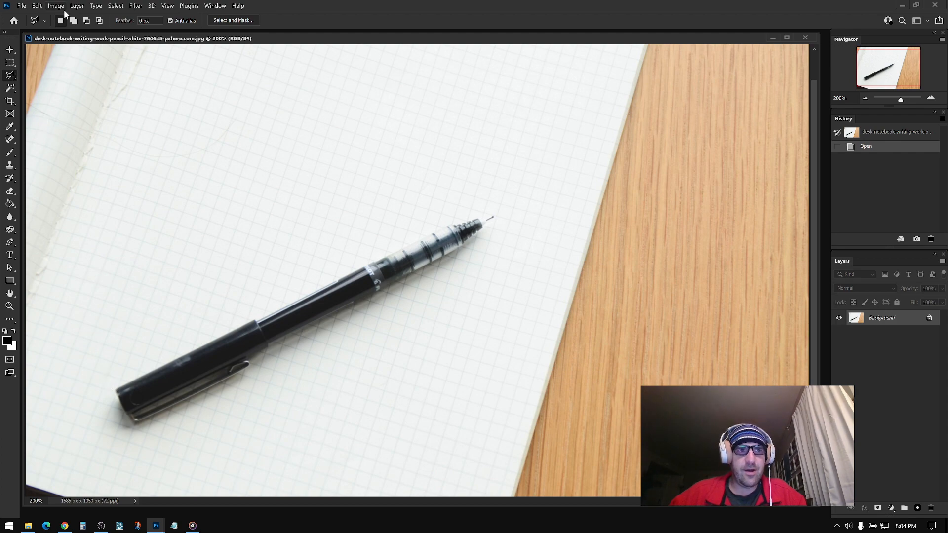
{"action": "left_click", "coordinate": [105, 384]}
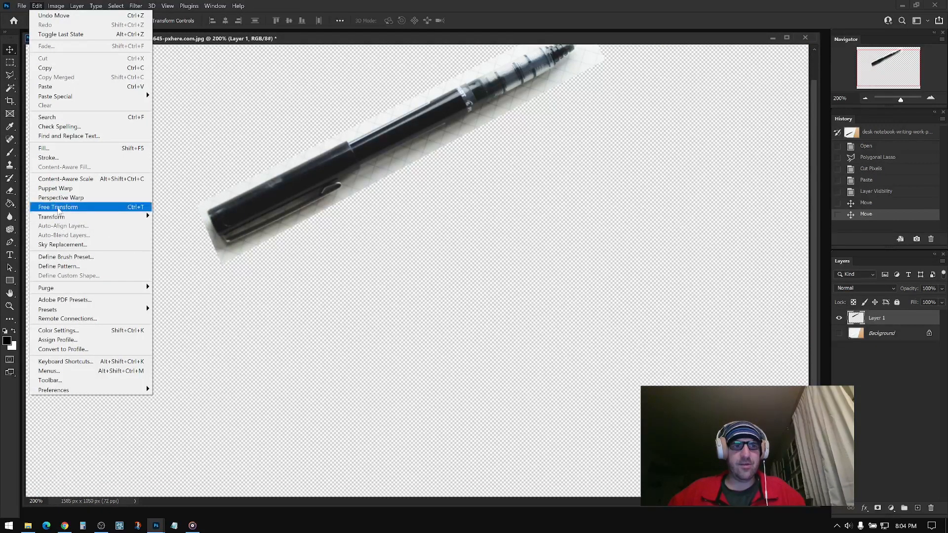
Rotate the pen layer by about 26.7° so the pen lies horizontal, and crop the image around it
{"action": "left_click", "coordinate": [192, 207]}
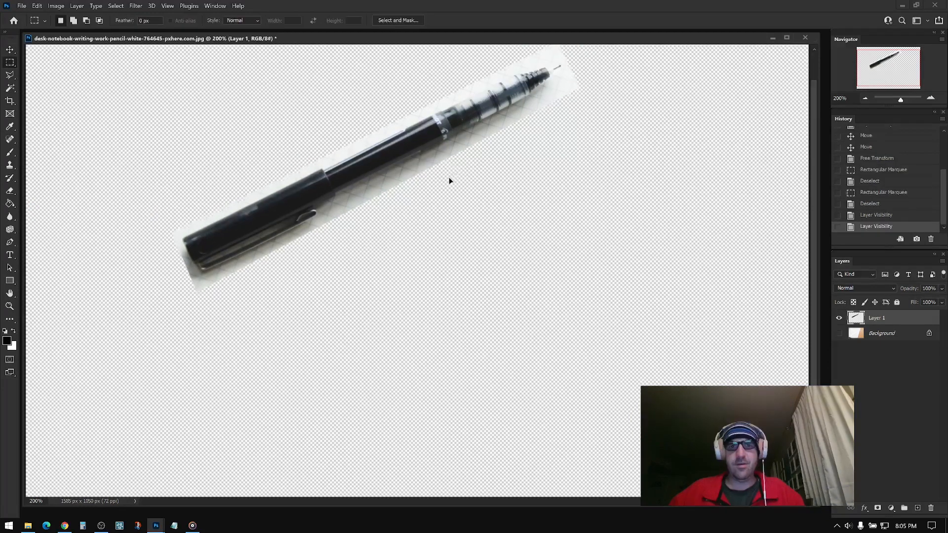
{"action": "left_click_drag", "start_coordinate": [449, 180], "coordinate": [472, 160], "text": "ctrl"}
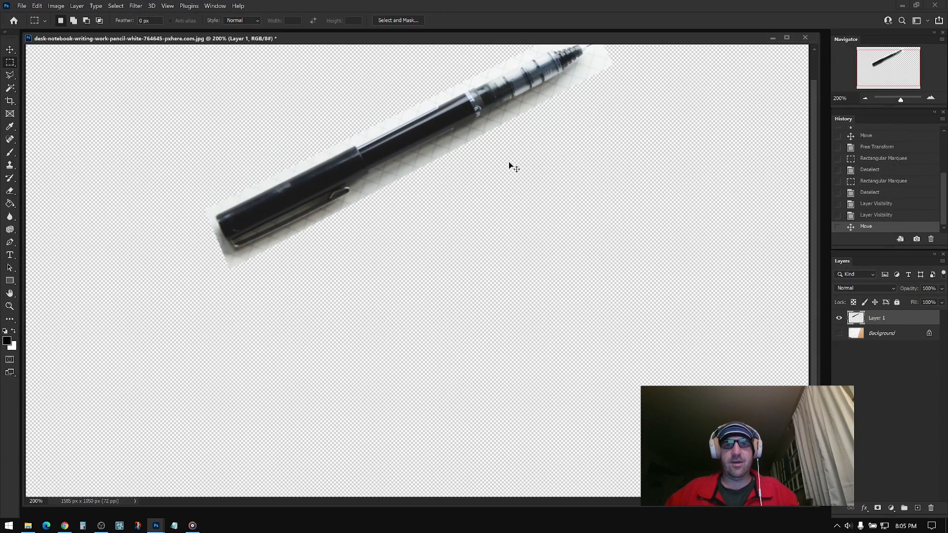
{"action": "key", "text": "ctrl+t"}
{"action": "left_click_drag", "start_coordinate": [623, 143], "coordinate": [654, 217]}
{"action": "left_click_drag", "start_coordinate": [483, 188], "coordinate": [484, 122]}
{"action": "left_click_drag", "start_coordinate": [685, 153], "coordinate": [686, 185]}
{"action": "left_click_drag", "start_coordinate": [490, 179], "coordinate": [489, 169]}
{"action": "left_click_drag", "start_coordinate": [707, 176], "coordinate": [709, 176]}
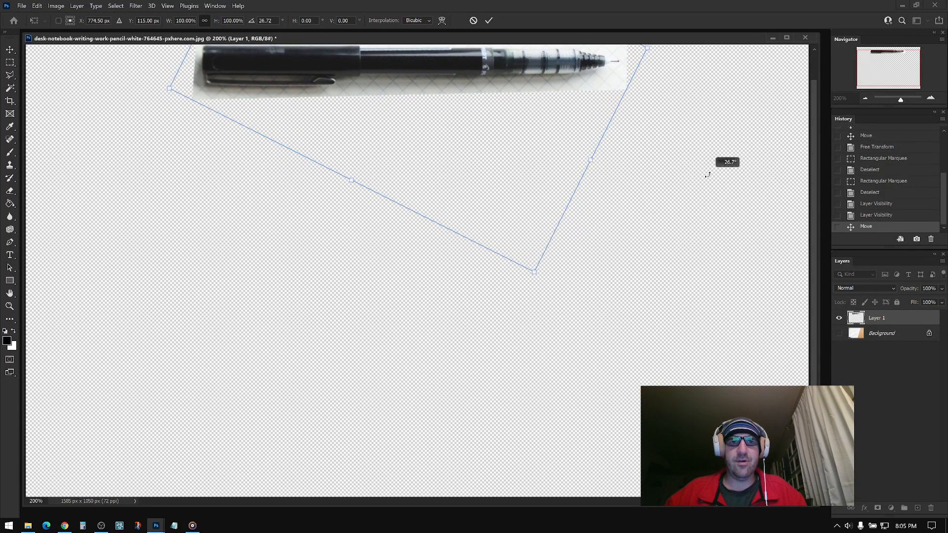
{"action": "mouse_move", "coordinate": [512, 126]}
{"action": "left_mouse_down"}
{"action": "mouse_move", "coordinate": [517, 116]}
{"action": "mouse_move", "coordinate": [520, 143]}
{"action": "left_mouse_up"}
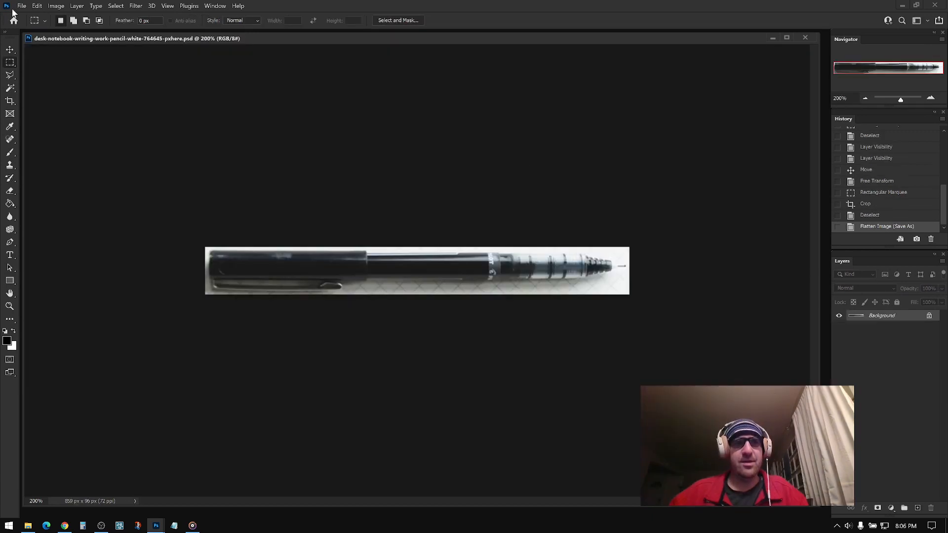
Save the cropped pen image as a JPEG in the Downloads folder
{"action": "left_click", "coordinate": [22, 6]}
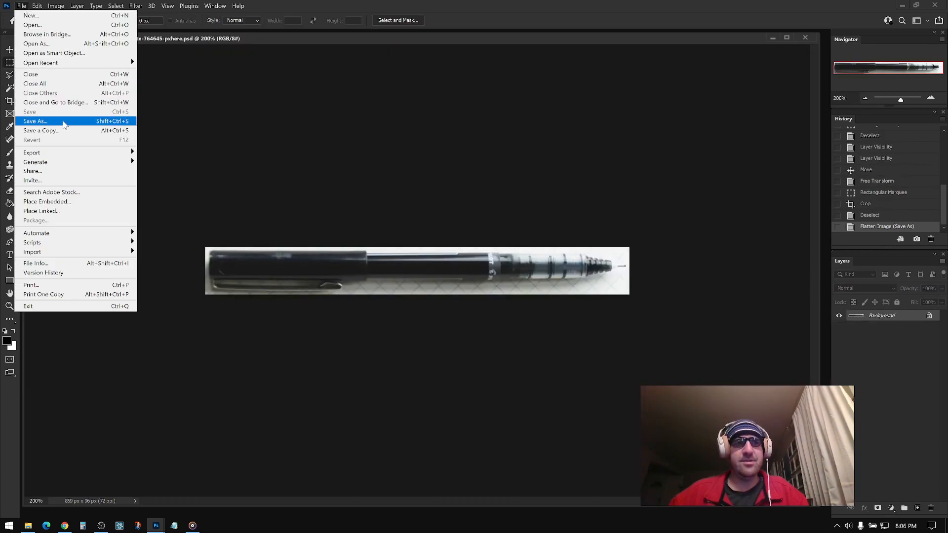
{"action": "left_click", "coordinate": [29, 121]}
{"action": "left_click", "coordinate": [207, 429]}
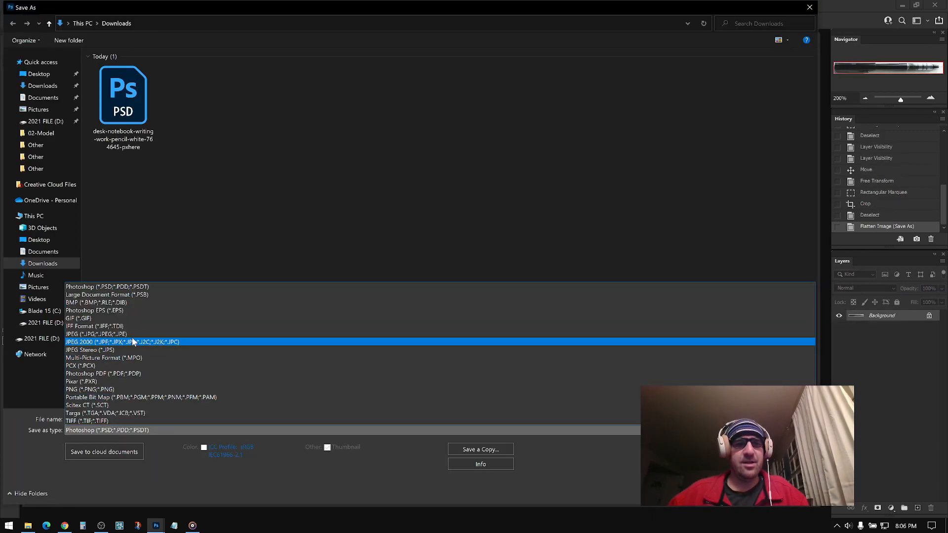
{"action": "left_click", "coordinate": [133, 334]}
{"action": "key", "text": "Return"}
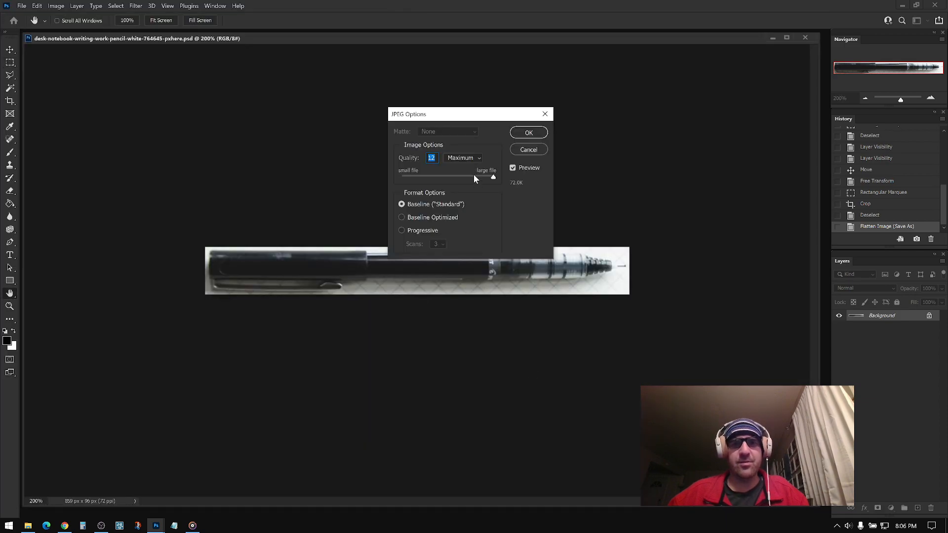
Set the JPEG quality to 9 (High) with the Baseline ("Standard") format and finish the export
{"action": "left_click", "coordinate": [473, 177]}
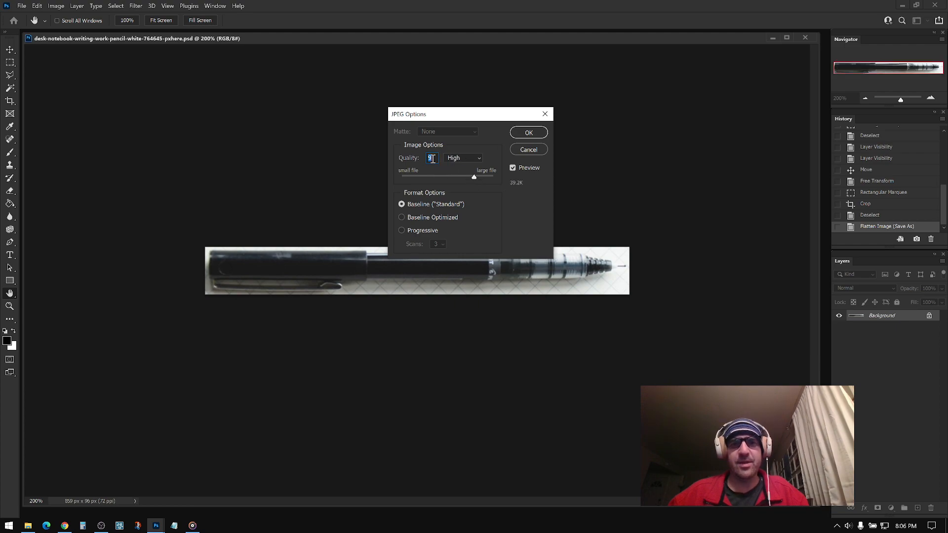
{"action": "left_click_drag", "start_coordinate": [474, 177], "coordinate": [487, 179]}
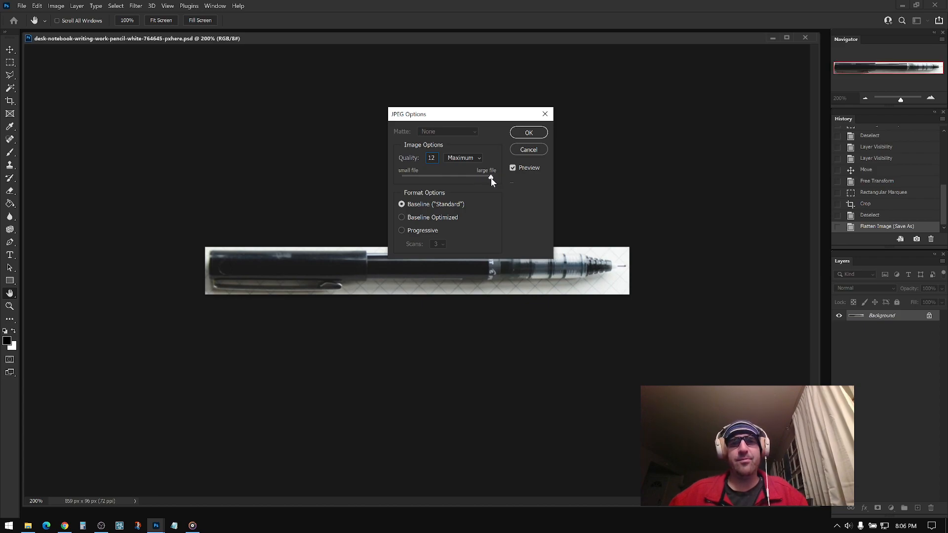
{"action": "left_click_drag", "start_coordinate": [476, 176], "coordinate": [472, 176]}
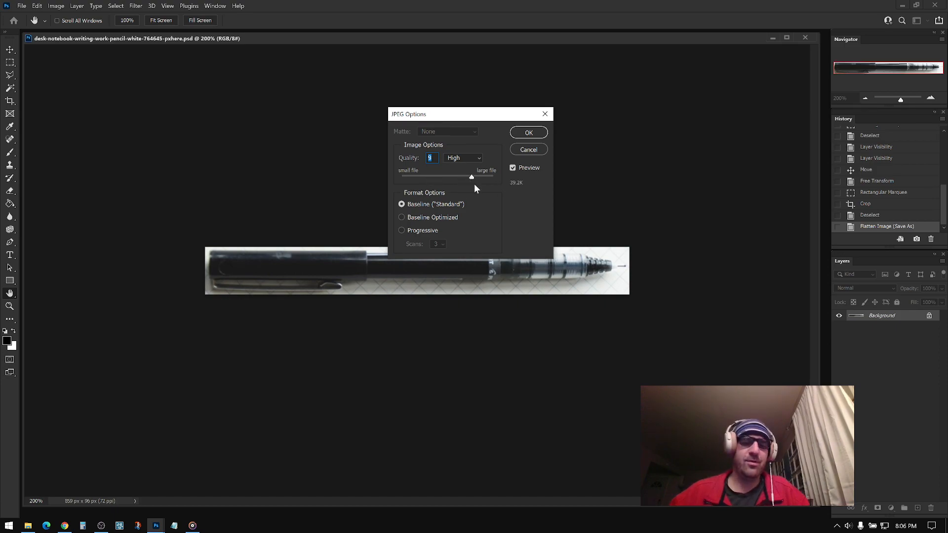
{"action": "left_click", "coordinate": [529, 133]}
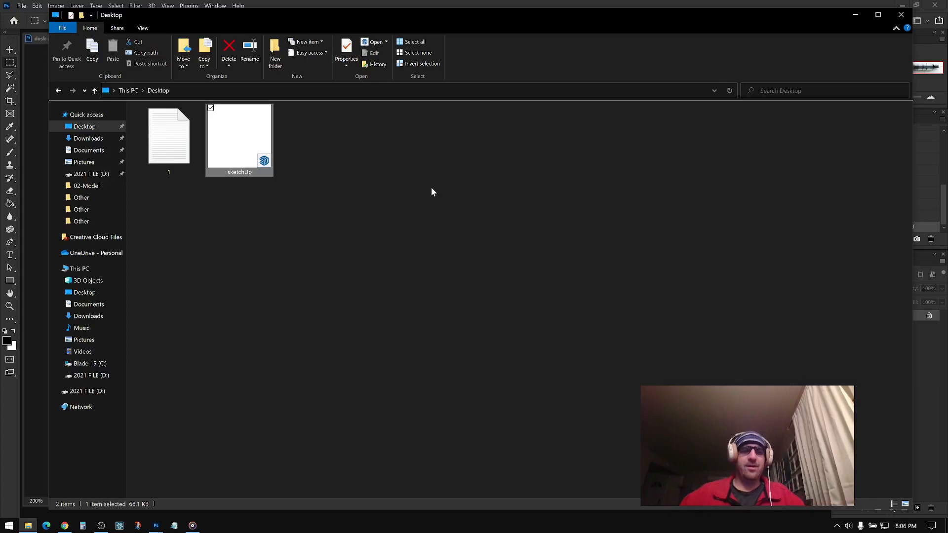
Open the sketchUp file from the Desktop folder in SketchUp
{"action": "key", "text": "Return"}
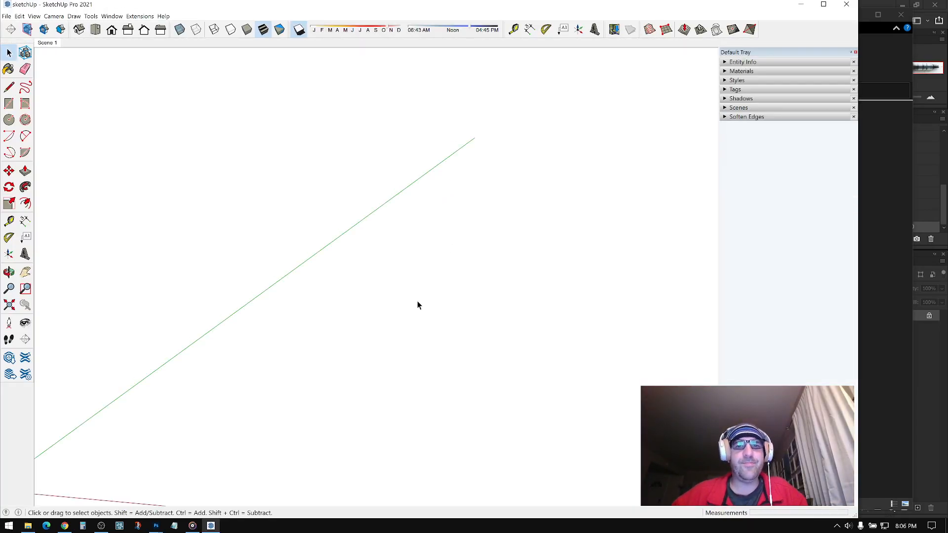
{"action": "scroll", "coordinate": [417, 281], "scroll_direction": "down", "scroll_amount": 5}
{"action": "middle_click_drag", "start_coordinate": [417, 282], "coordinate": [279, 371]}
Bring the cropped pen JPEG from Downloads into the SketchUp model, placing its corner at the origin
{"action": "left_click", "coordinate": [28, 526]}
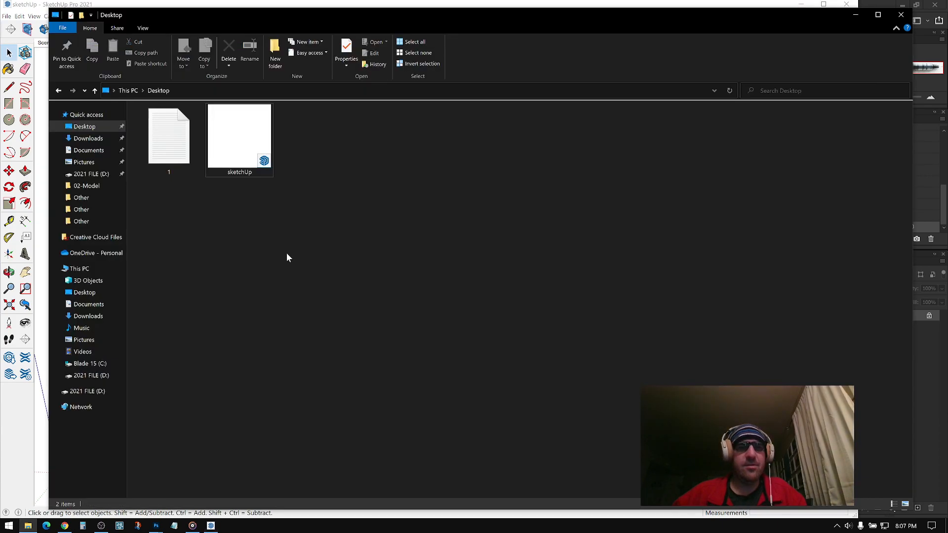
{"action": "left_click", "coordinate": [89, 139]}
{"action": "left_click", "coordinate": [236, 176]}
{"action": "mouse_move", "coordinate": [236, 177]}
{"action": "left_mouse_down"}
{"action": "mouse_move", "coordinate": [242, 395]}
{"action": "mouse_move", "coordinate": [170, 290]}
{"action": "left_mouse_up"}
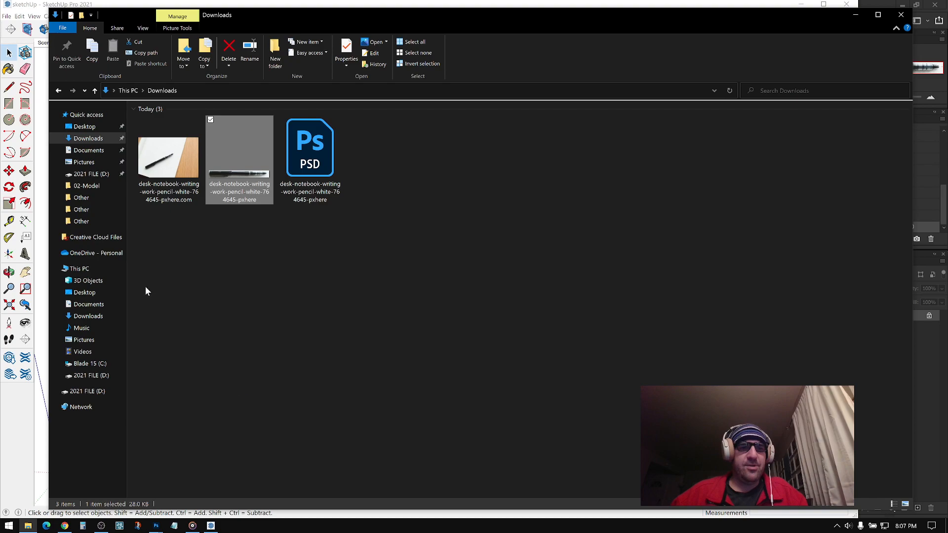
{"action": "left_click", "coordinate": [45, 325]}
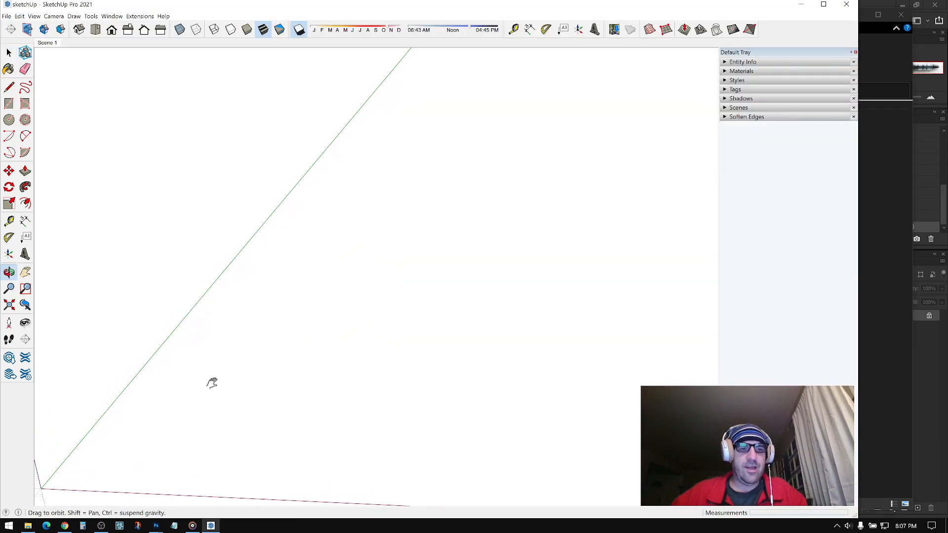
{"action": "left_click", "coordinate": [29, 527]}
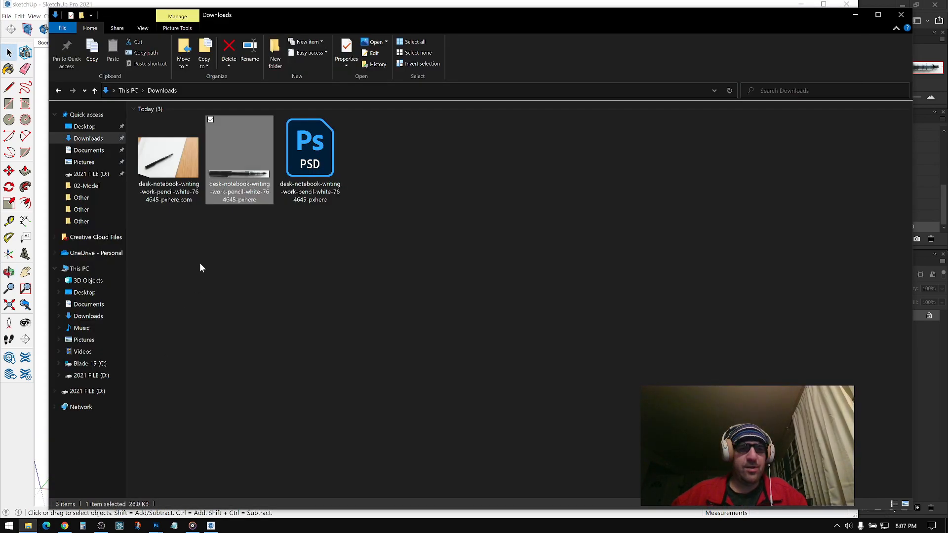
{"action": "mouse_move", "coordinate": [238, 163]}
{"action": "left_mouse_down"}
{"action": "mouse_move", "coordinate": [232, 306]}
{"action": "mouse_move", "coordinate": [193, 417]}
{"action": "mouse_move", "coordinate": [196, 406]}
{"action": "mouse_move", "coordinate": [107, 471]}
{"action": "mouse_move", "coordinate": [54, 495]}
{"action": "mouse_move", "coordinate": [41, 489]}
{"action": "left_mouse_up"}
{"action": "left_click", "coordinate": [39, 460]}
{"action": "mouse_move", "coordinate": [214, 386]}
{"action": "middle_mouse_down", "text": "shift"}
{"action": "mouse_move", "coordinate": [345, 263]}
{"action": "mouse_move", "coordinate": [429, 290]}
{"action": "mouse_move", "coordinate": [383, 133]}
{"action": "mouse_move", "coordinate": [588, 94]}
{"action": "mouse_move", "coordinate": [502, 138]}
{"action": "mouse_move", "coordinate": [618, 182]}
{"action": "mouse_move", "coordinate": [457, 396]}
{"action": "mouse_move", "coordinate": [311, 214]}
{"action": "middle_mouse_up", "text": "shift"}
Explode the imported pen image into a textured face with edges
{"action": "left_click", "coordinate": [9, 53]}
{"action": "left_click", "coordinate": [151, 155]}
{"action": "middle_click_drag", "start_coordinate": [437, 302], "coordinate": [399, 294]}
{"action": "middle_click_drag", "start_coordinate": [450, 332], "coordinate": [404, 271]}
{"action": "right_click", "coordinate": [404, 271]}
{"action": "left_click", "coordinate": [426, 317]}
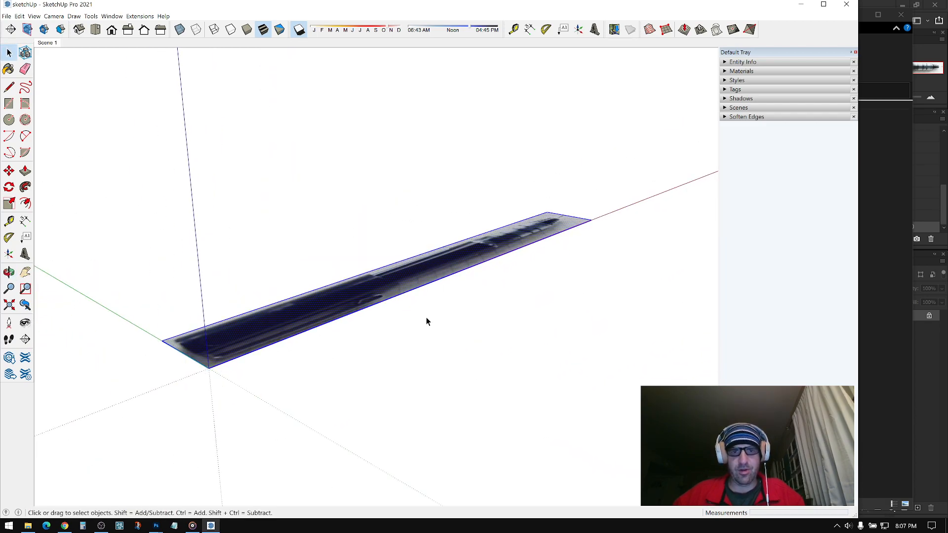
Inspect the materials used in the model to find the pen image texture
{"action": "middle_click_drag", "start_coordinate": [422, 271], "coordinate": [411, 246]}
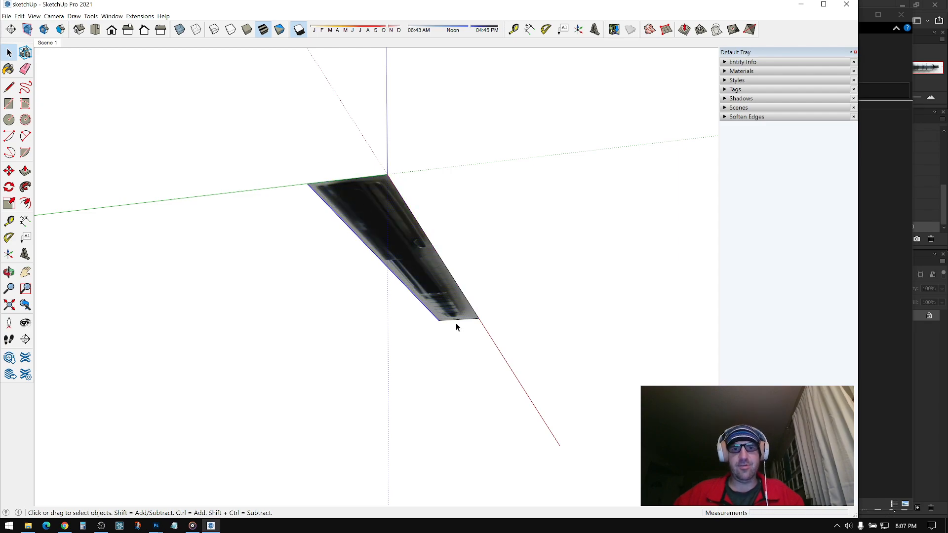
{"action": "middle_click_drag", "start_coordinate": [456, 322], "coordinate": [375, 277]}
{"action": "left_click", "coordinate": [735, 72]}
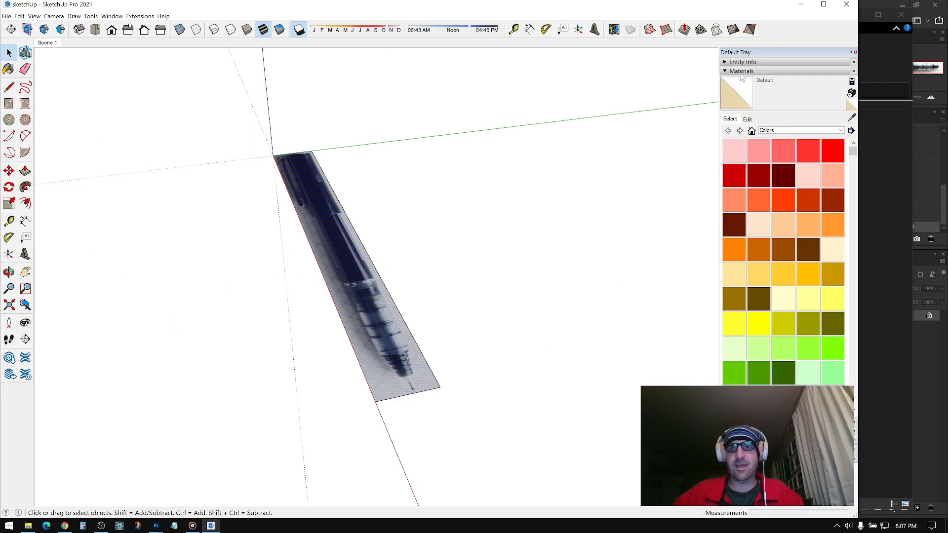
{"action": "left_click", "coordinate": [752, 132]}
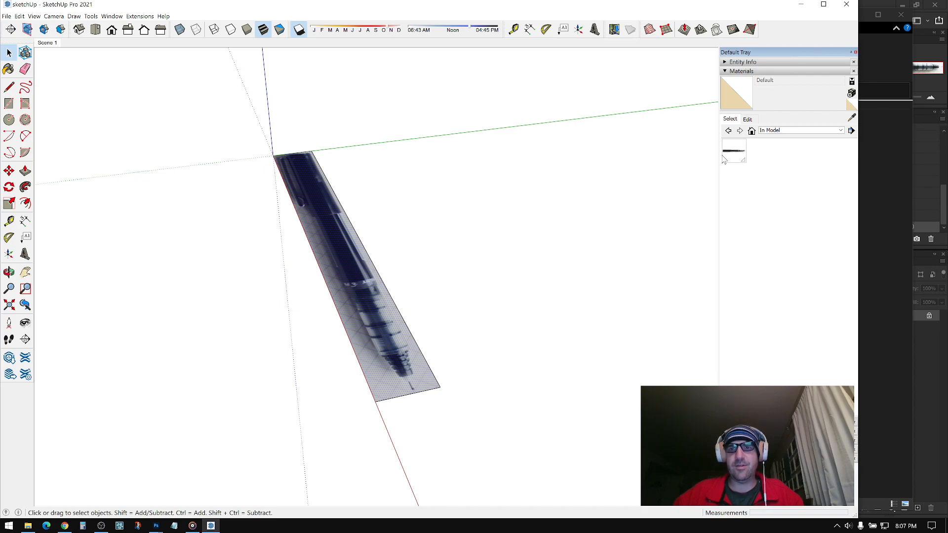
{"action": "left_click", "coordinate": [732, 72]}
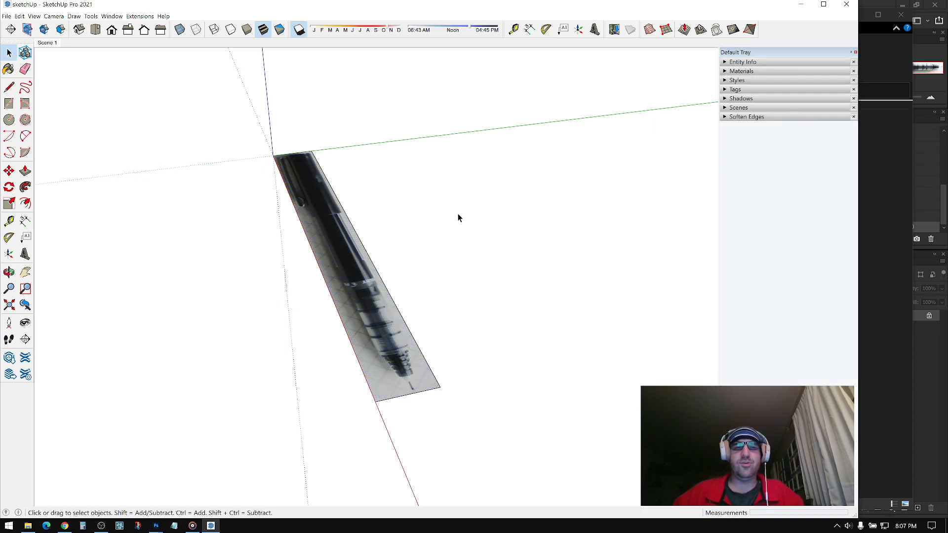
{"action": "right_click", "coordinate": [329, 235]}
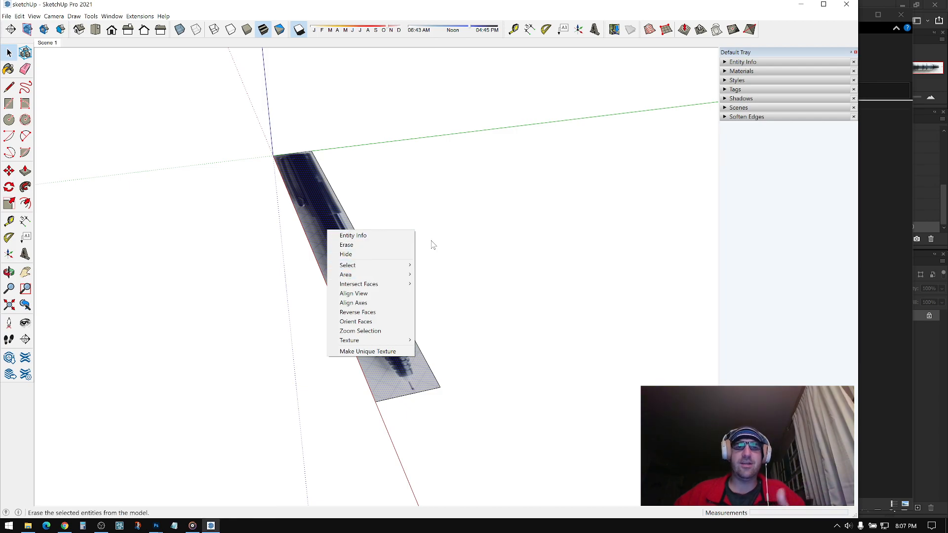
{"action": "left_click", "coordinate": [518, 245]}
{"action": "key", "text": "o"}
{"action": "left_click_drag", "start_coordinate": [362, 292], "coordinate": [416, 320]}
{"action": "middle_click_drag", "start_coordinate": [417, 321], "coordinate": [375, 298]}
{"action": "middle_click_drag", "start_coordinate": [368, 295], "coordinate": [313, 266]}
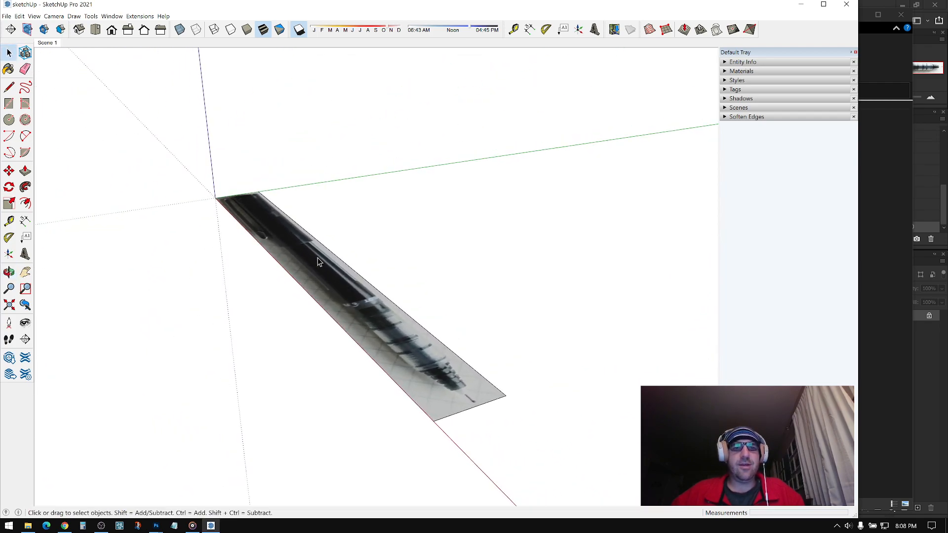
Group the textured pen face together with its surrounding edges
{"action": "left_click_drag", "start_coordinate": [550, 188], "coordinate": [142, 449]}
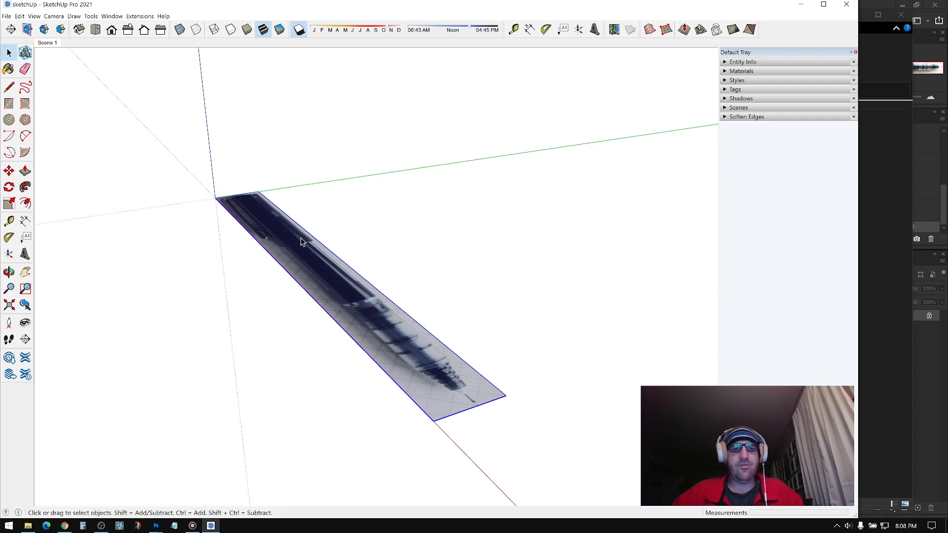
{"action": "right_click", "coordinate": [337, 283]}
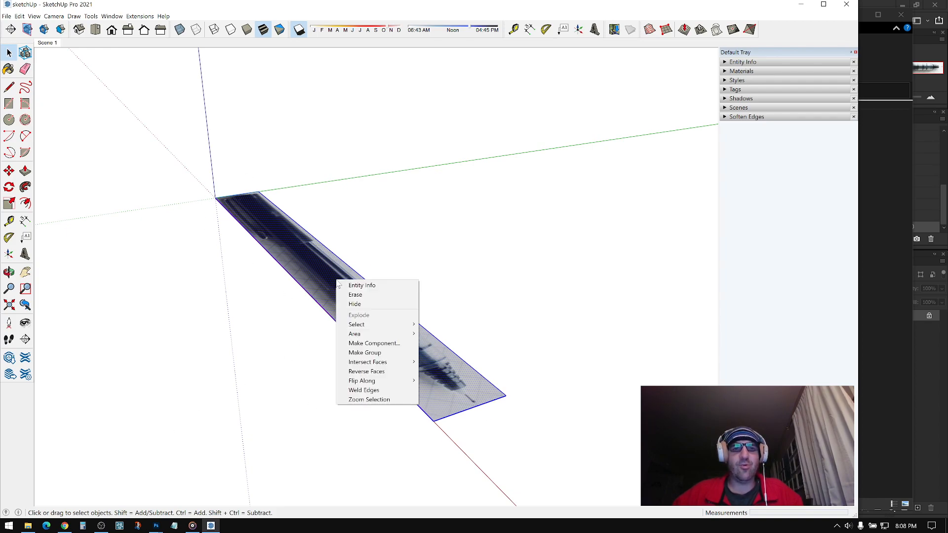
{"action": "left_click", "coordinate": [368, 354]}
Open the pen group for editing and select the textured face inside it
{"action": "mouse_move", "coordinate": [368, 354]}
{"action": "middle_mouse_down"}
{"action": "mouse_move", "coordinate": [391, 254]}
{"action": "mouse_move", "coordinate": [316, 348]}
{"action": "mouse_move", "coordinate": [365, 340]}
{"action": "middle_mouse_up"}
{"action": "left_click", "coordinate": [307, 281]}
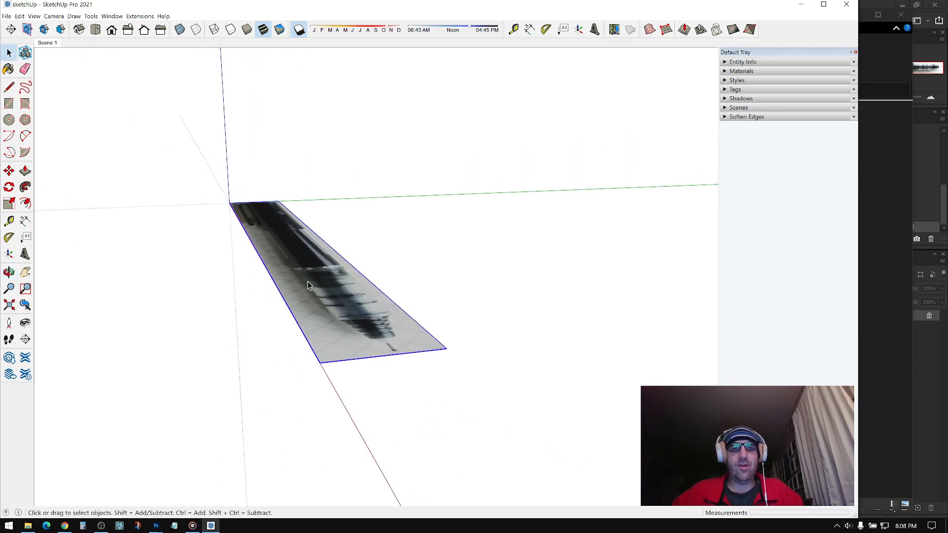
{"action": "middle_click_drag", "start_coordinate": [307, 281], "coordinate": [427, 361]}
{"action": "middle_click_drag", "start_coordinate": [365, 296], "coordinate": [338, 274]}
{"action": "double_click", "coordinate": [324, 267]}
{"action": "left_click", "coordinate": [326, 272]}
{"action": "middle_click_drag", "start_coordinate": [331, 316], "coordinate": [504, 293]}
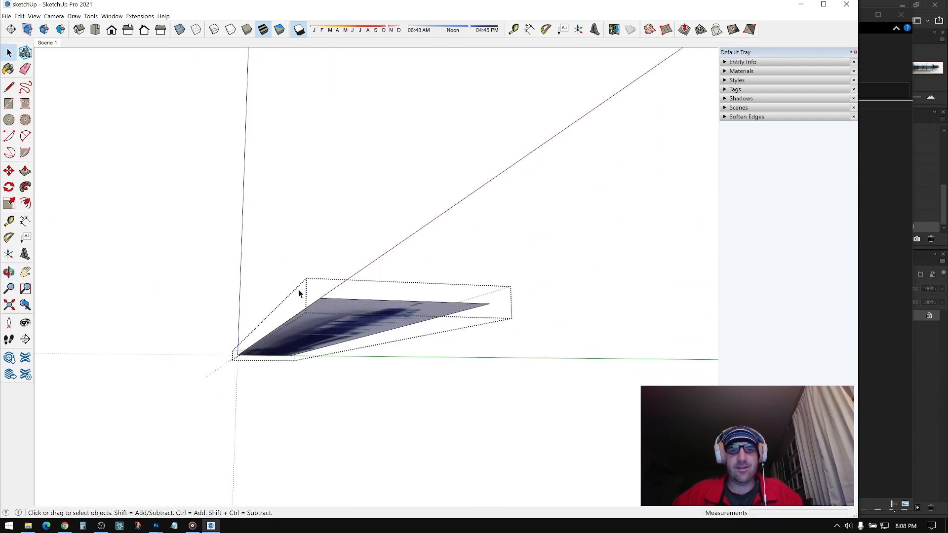
{"action": "middle_click_drag", "start_coordinate": [487, 327], "coordinate": [365, 249]}
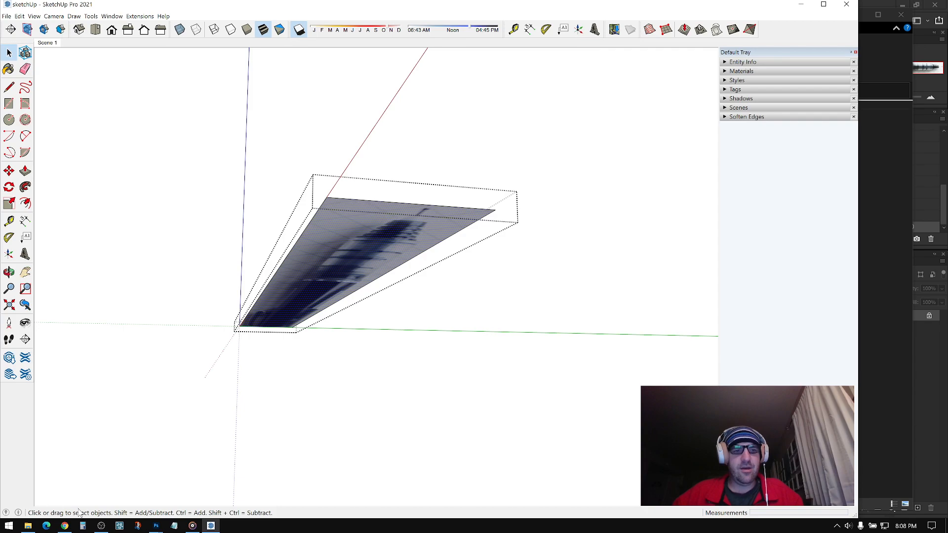
{"action": "left_click", "coordinate": [193, 526]}
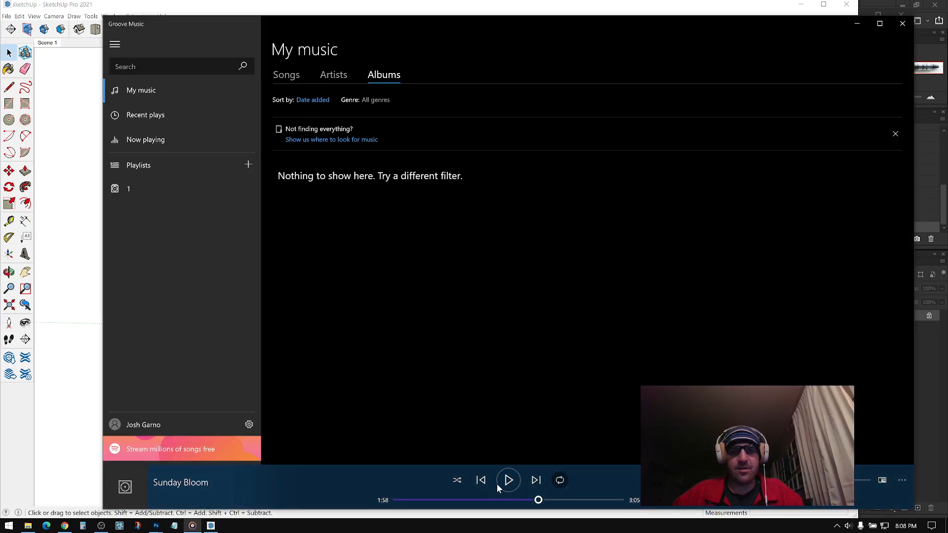
{"action": "left_click", "coordinate": [860, 24]}
{"action": "mouse_move", "coordinate": [339, 257]}
{"action": "middle_mouse_down"}
{"action": "mouse_move", "coordinate": [354, 211]}
{"action": "mouse_move", "coordinate": [315, 237]}
{"action": "mouse_move", "coordinate": [424, 212]}
{"action": "mouse_move", "coordinate": [290, 216]}
{"action": "mouse_move", "coordinate": [434, 216]}
{"action": "mouse_move", "coordinate": [370, 433]}
{"action": "mouse_move", "coordinate": [535, 201]}
{"action": "mouse_move", "coordinate": [423, 285]}
{"action": "mouse_move", "coordinate": [384, 190]}
{"action": "middle_mouse_up"}
{"action": "middle_click_drag", "start_coordinate": [320, 189], "coordinate": [369, 227]}
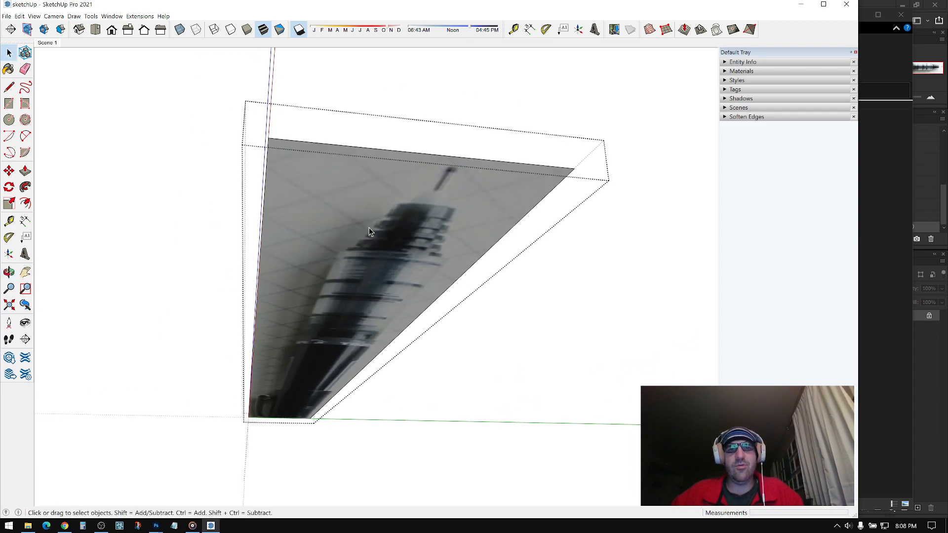
{"action": "mouse_move", "coordinate": [422, 209]}
{"action": "middle_mouse_down"}
{"action": "mouse_move", "coordinate": [402, 292]}
{"action": "mouse_move", "coordinate": [393, 425]}
{"action": "mouse_move", "coordinate": [436, 172]}
{"action": "mouse_move", "coordinate": [430, 215]}
{"action": "middle_mouse_up"}
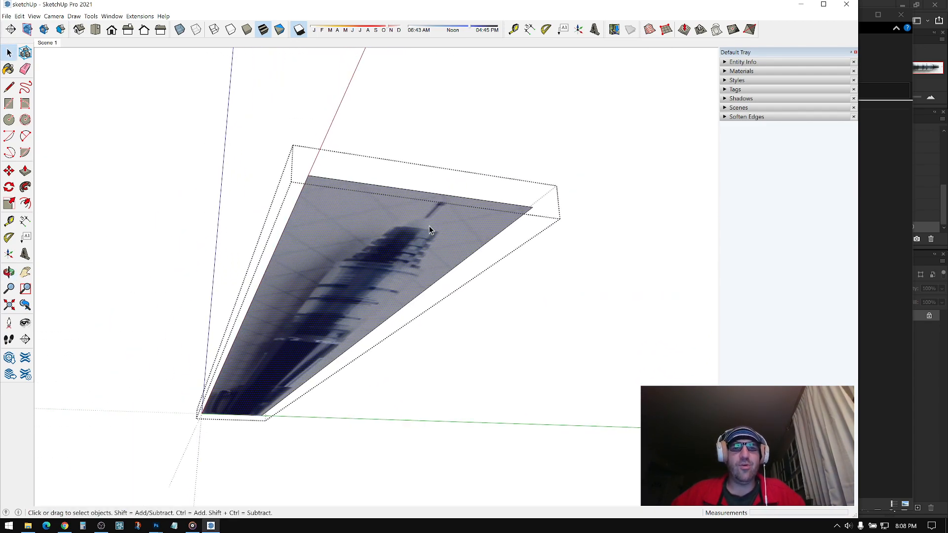
Paint the back side of the pen face with the default material, keeping the image on its front side
{"action": "left_click", "coordinate": [725, 72]}
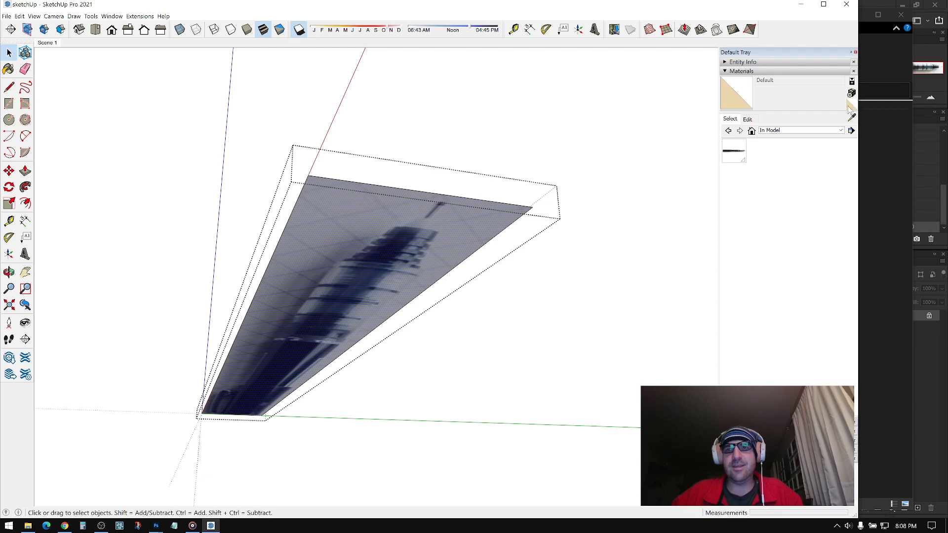
{"action": "key", "text": "b"}
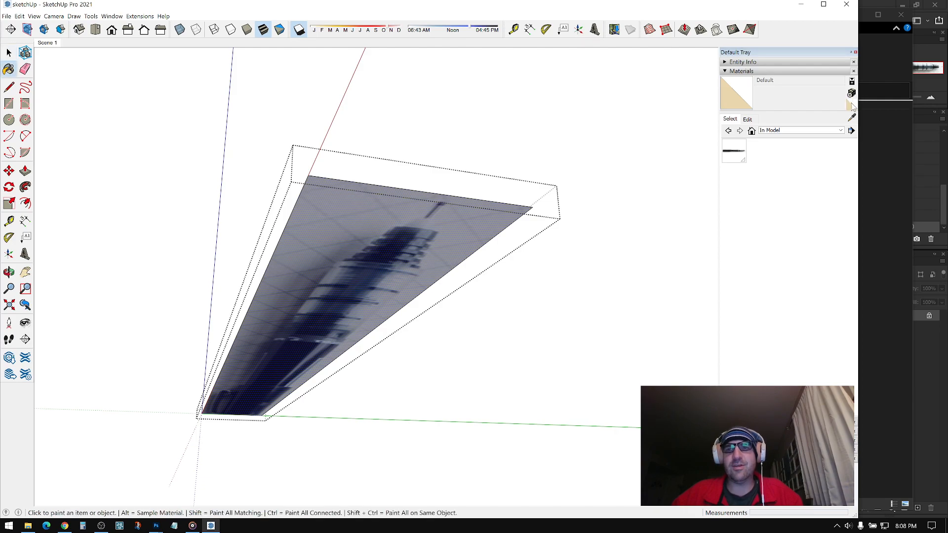
{"action": "left_click", "coordinate": [372, 237]}
{"action": "mouse_move", "coordinate": [372, 235]}
{"action": "middle_mouse_down"}
{"action": "mouse_move", "coordinate": [282, 243]}
{"action": "mouse_move", "coordinate": [425, 263]}
{"action": "mouse_move", "coordinate": [400, 444]}
{"action": "mouse_move", "coordinate": [409, 206]}
{"action": "mouse_move", "coordinate": [611, 187]}
{"action": "mouse_move", "coordinate": [524, 328]}
{"action": "mouse_move", "coordinate": [468, 280]}
{"action": "mouse_move", "coordinate": [489, 300]}
{"action": "mouse_move", "coordinate": [590, 80]}
{"action": "mouse_move", "coordinate": [434, 186]}
{"action": "mouse_move", "coordinate": [400, 269]}
{"action": "mouse_move", "coordinate": [451, 153]}
{"action": "mouse_move", "coordinate": [423, 117]}
{"action": "mouse_move", "coordinate": [435, 207]}
{"action": "middle_mouse_up"}
{"action": "key", "text": "space"}
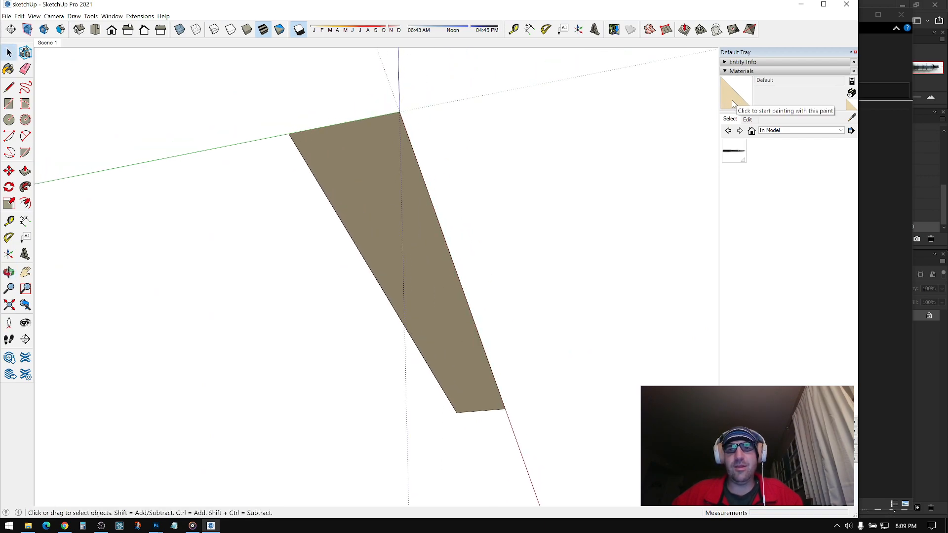
{"action": "middle_click_drag", "start_coordinate": [460, 191], "coordinate": [395, 276]}
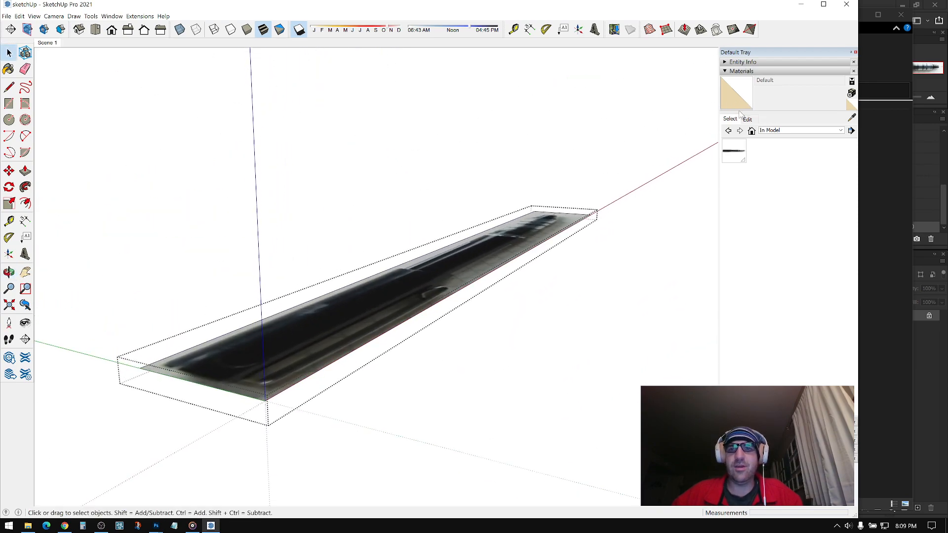
Try painting the front side of the pen face with the default material
{"action": "left_click", "coordinate": [850, 106]}
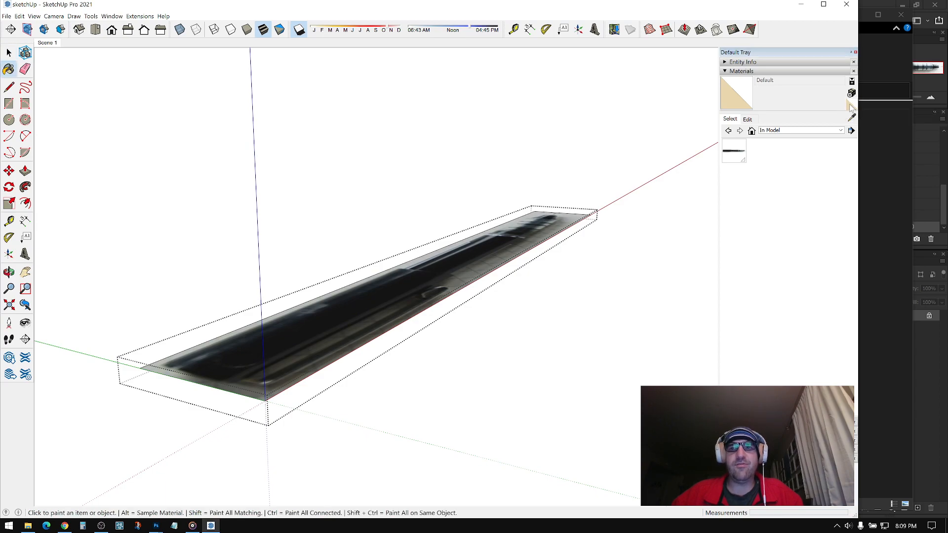
{"action": "left_click", "coordinate": [530, 226]}
{"action": "middle_click_drag", "start_coordinate": [530, 225], "coordinate": [533, 165]}
{"action": "key", "text": "ctrl+z"}
{"action": "key", "text": "space"}
Close the pen group and collapse the material settings
{"action": "left_click", "coordinate": [400, 197]}
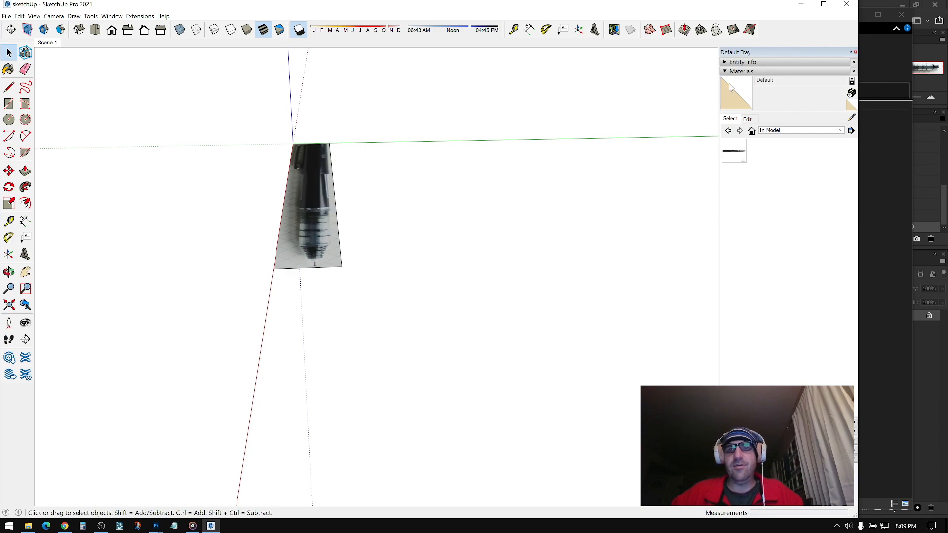
{"action": "left_click", "coordinate": [741, 72]}
{"action": "middle_click_drag", "start_coordinate": [697, 82], "coordinate": [464, 216]}
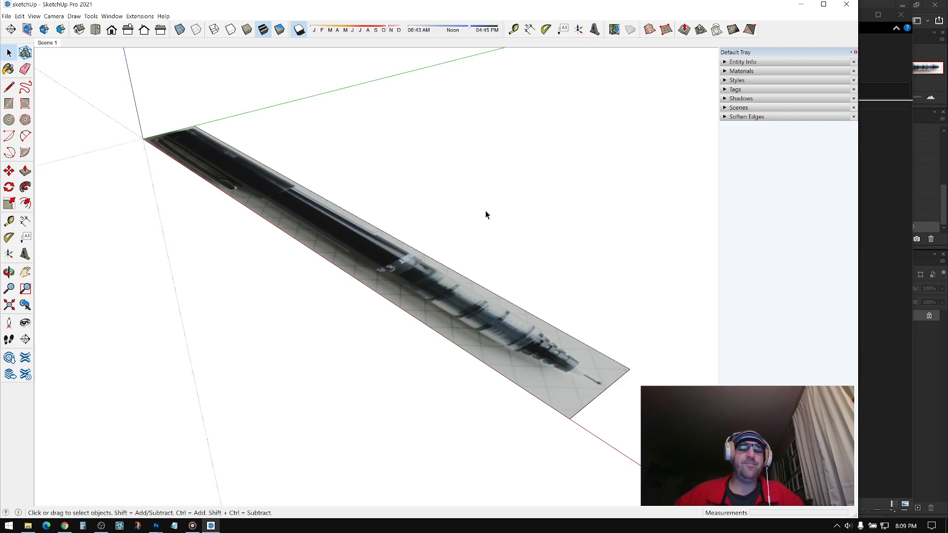
Try drawing a centreline along the pen image, starting from the midpoint of its short edge at the cap end
{"action": "mouse_move", "coordinate": [574, 344]}
{"action": "middle_mouse_down"}
{"action": "mouse_move", "coordinate": [535, 322]}
{"action": "mouse_move", "coordinate": [490, 265]}
{"action": "mouse_move", "coordinate": [129, 123]}
{"action": "middle_mouse_up"}
{"action": "left_click", "coordinate": [9, 87]}
{"action": "left_click", "coordinate": [8, 88]}
{"action": "middle_click_drag", "start_coordinate": [208, 190], "coordinate": [311, 232]}
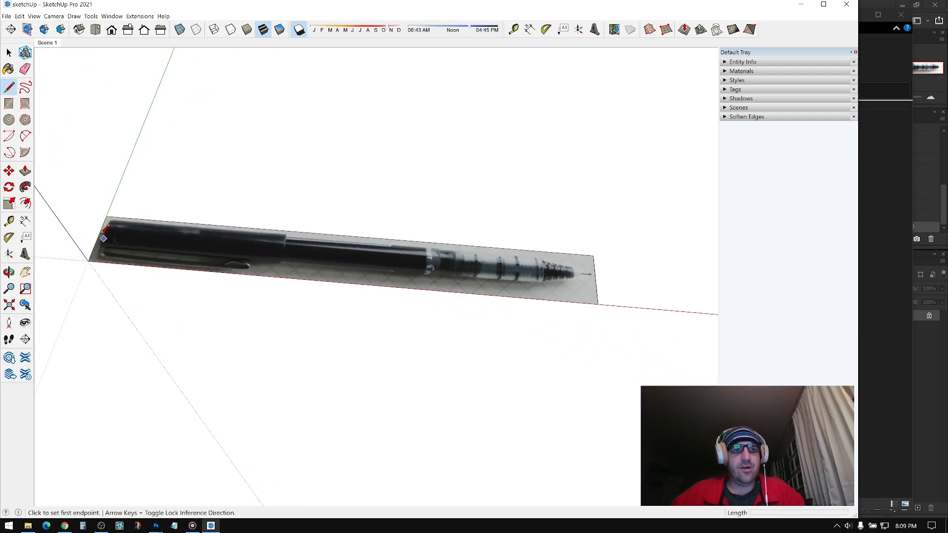
{"action": "left_click", "coordinate": [97, 238]}
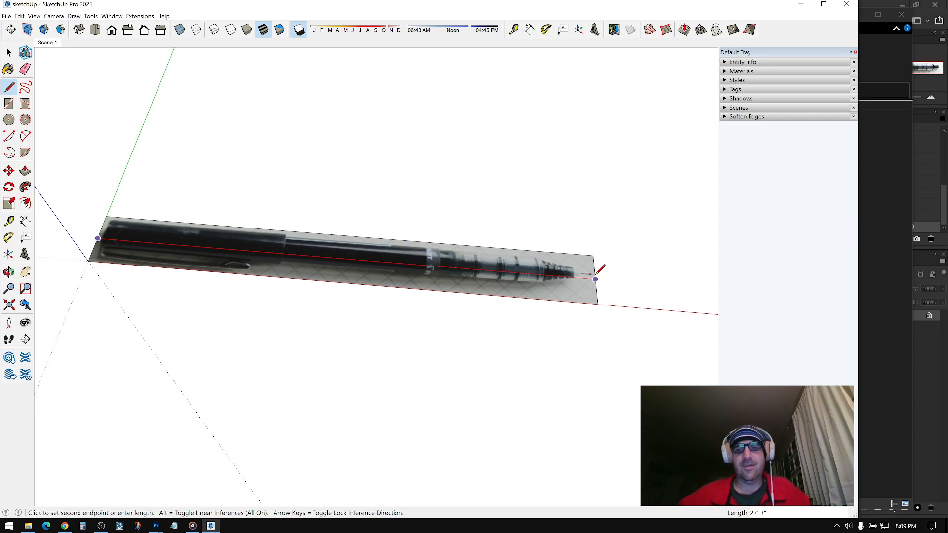
{"action": "mouse_move", "coordinate": [520, 303]}
{"action": "middle_mouse_down"}
{"action": "mouse_move", "coordinate": [321, 218]}
{"action": "mouse_move", "coordinate": [330, 174]}
{"action": "mouse_move", "coordinate": [328, 245]}
{"action": "mouse_move", "coordinate": [438, 382]}
{"action": "middle_mouse_up"}
{"action": "left_click", "coordinate": [321, 218]}
{"action": "key", "text": "space"}
{"action": "key", "text": "ctrl+z"}
Open the pen image group for editing
{"action": "middle_click_drag", "start_coordinate": [427, 297], "coordinate": [429, 385]}
{"action": "mouse_move", "coordinate": [475, 294]}
{"action": "middle_mouse_down"}
{"action": "mouse_move", "coordinate": [526, 302]}
{"action": "mouse_move", "coordinate": [498, 287]}
{"action": "mouse_move", "coordinate": [389, 303]}
{"action": "mouse_move", "coordinate": [432, 297]}
{"action": "mouse_move", "coordinate": [433, 309]}
{"action": "mouse_move", "coordinate": [500, 308]}
{"action": "mouse_move", "coordinate": [488, 320]}
{"action": "mouse_move", "coordinate": [351, 210]}
{"action": "mouse_move", "coordinate": [417, 237]}
{"action": "middle_mouse_up"}
{"action": "left_click", "coordinate": [434, 309]}
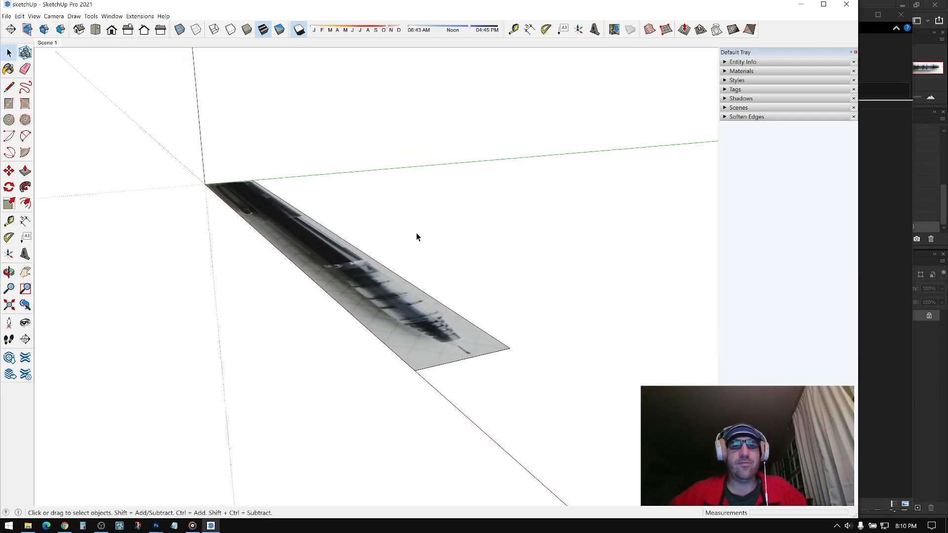
{"action": "double_click", "coordinate": [371, 275]}
{"action": "middle_click_drag", "start_coordinate": [371, 277], "coordinate": [388, 346]}
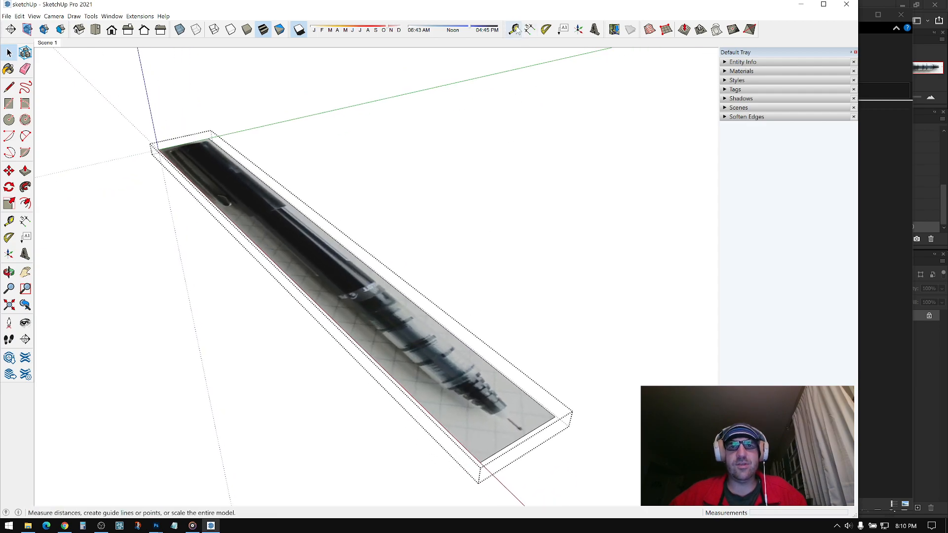
Rescale the active pen group with Tape Measure, setting the length along its long edge to 5 inches, and close the group
{"action": "left_click", "coordinate": [514, 30]}
{"action": "middle_click_drag", "start_coordinate": [229, 182], "coordinate": [65, 164]}
{"action": "left_click", "coordinate": [44, 185]}
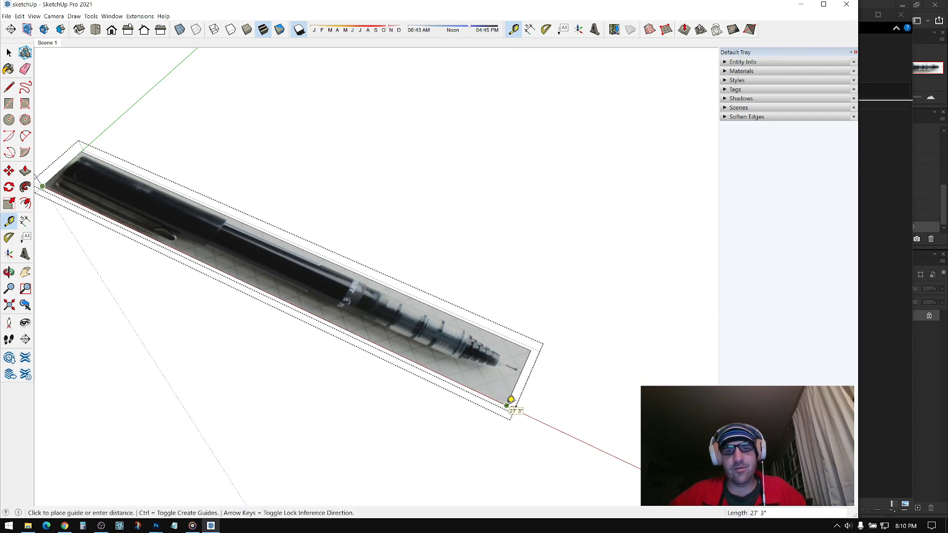
{"action": "left_click", "coordinate": [511, 399]}
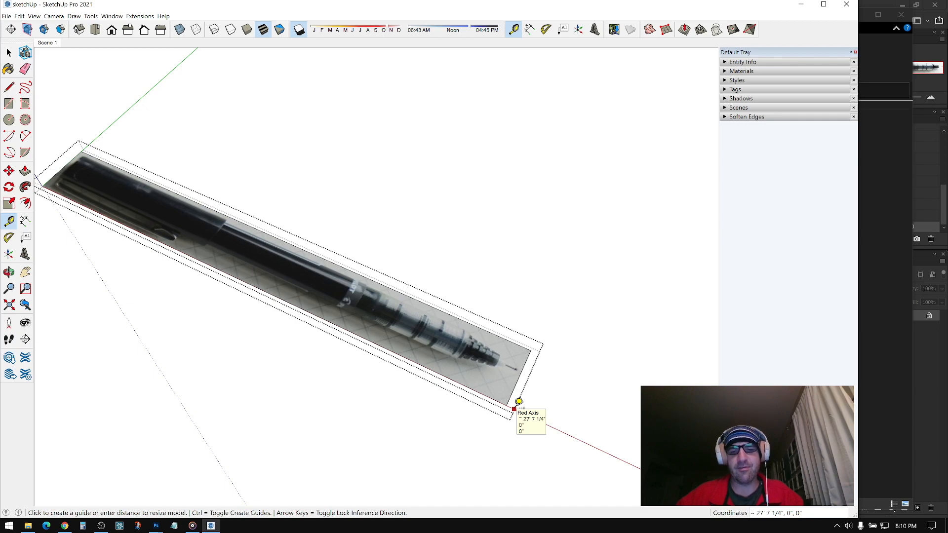
{"action": "key", "text": "Return"}
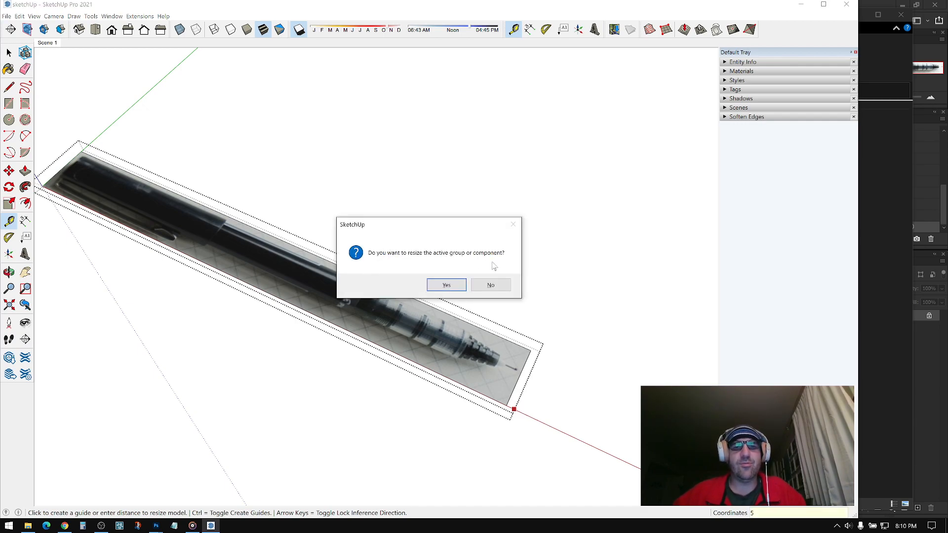
{"action": "left_click", "coordinate": [446, 285]}
{"action": "scroll", "coordinate": [522, 377], "scroll_direction": "down", "scroll_amount": 5}
{"action": "key", "text": "space"}
{"action": "middle_click_drag", "start_coordinate": [464, 296], "coordinate": [368, 288]}
{"action": "scroll", "coordinate": [365, 284], "scroll_direction": "up", "scroll_amount": 3}
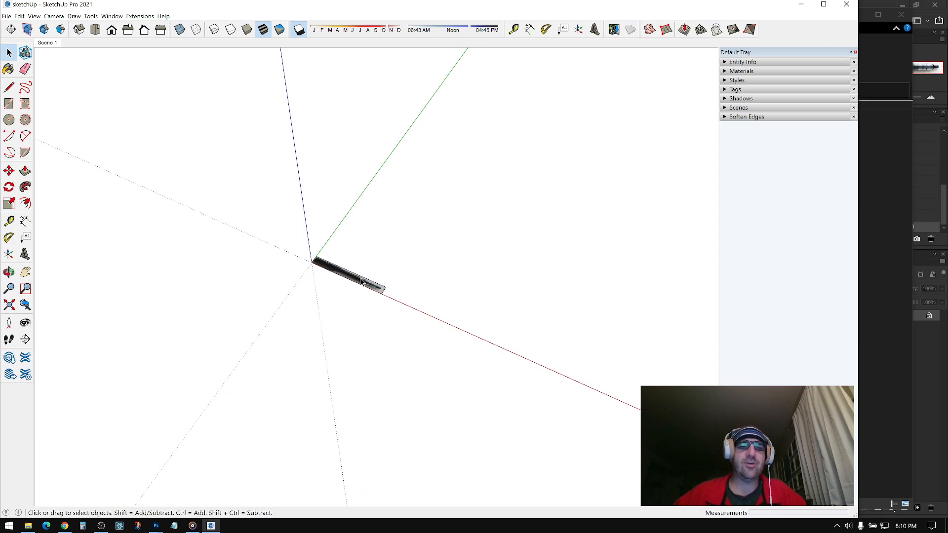
{"action": "scroll", "coordinate": [375, 290], "scroll_direction": "up", "scroll_amount": 4}
{"action": "scroll", "coordinate": [374, 269], "scroll_direction": "up", "scroll_amount": 4}
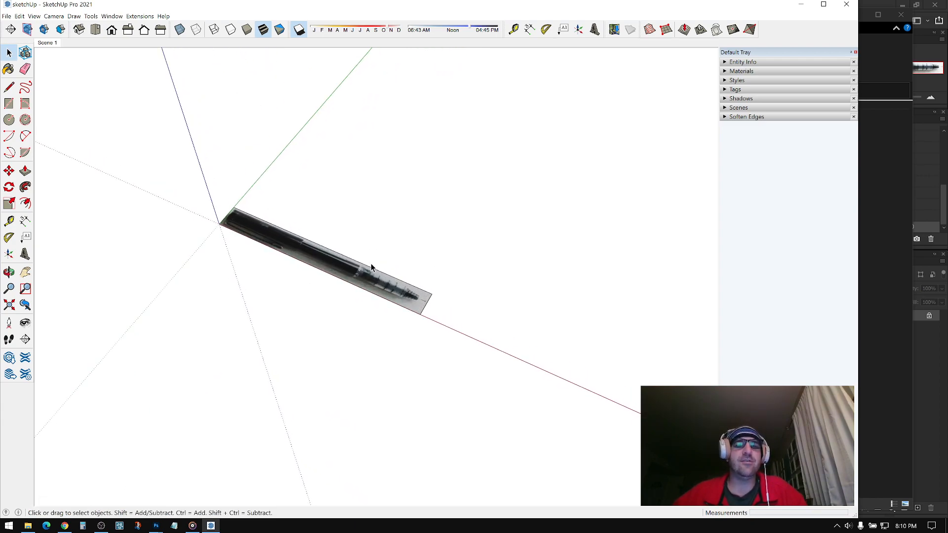
{"action": "middle_click_drag", "start_coordinate": [379, 274], "coordinate": [339, 259]}
{"action": "left_click", "coordinate": [11, 88]}
{"action": "middle_click_drag", "start_coordinate": [222, 207], "coordinate": [180, 152]}
{"action": "left_click", "coordinate": [172, 159]}
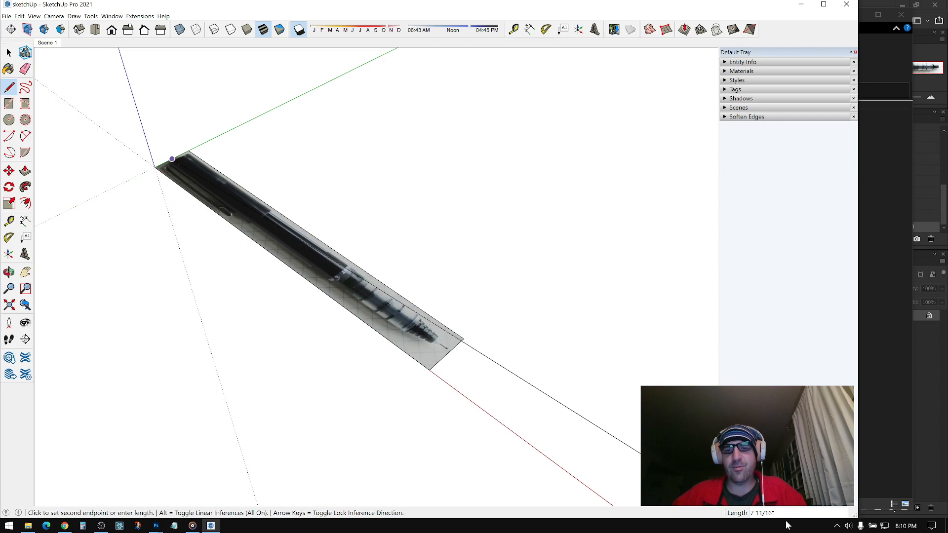
{"action": "middle_click_drag", "start_coordinate": [437, 346], "coordinate": [430, 301]}
{"action": "key", "text": "space"}
Move the pen group along the red axis so the midpoint of its long edge sits on the origin
{"action": "middle_click_drag", "start_coordinate": [365, 284], "coordinate": [493, 349]}
{"action": "key", "text": "m"}
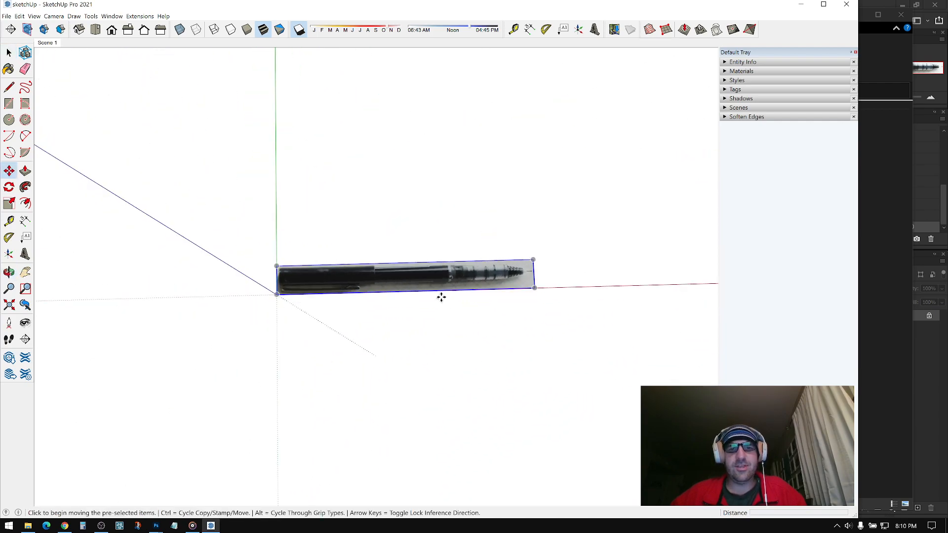
{"action": "left_click", "coordinate": [405, 290]}
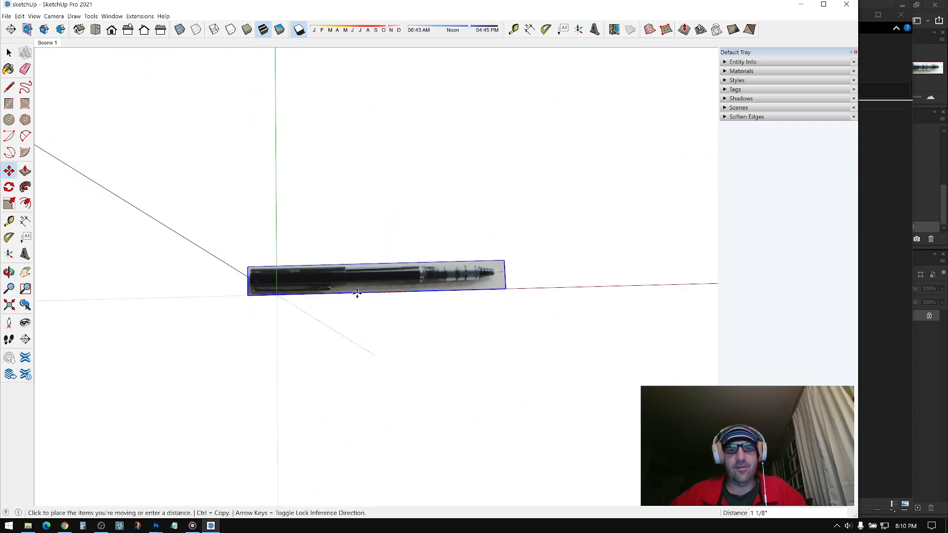
{"action": "left_click", "coordinate": [276, 295]}
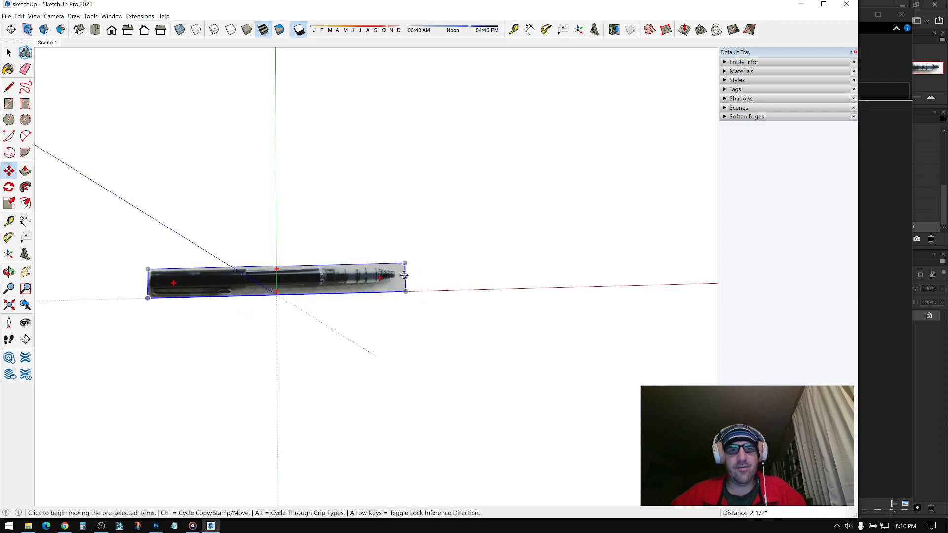
Move the pen group sideways so the red axis runs along the centre of the pen through its tip
{"action": "left_click", "coordinate": [404, 275]}
{"action": "middle_click_drag", "start_coordinate": [277, 294], "coordinate": [329, 267]}
{"action": "middle_click_drag", "start_coordinate": [306, 261], "coordinate": [319, 299]}
{"action": "scroll", "coordinate": [324, 302], "scroll_direction": "up", "scroll_amount": 3}
{"action": "left_click", "coordinate": [318, 303]}
{"action": "key", "text": "m"}
{"action": "left_click", "coordinate": [325, 302]}
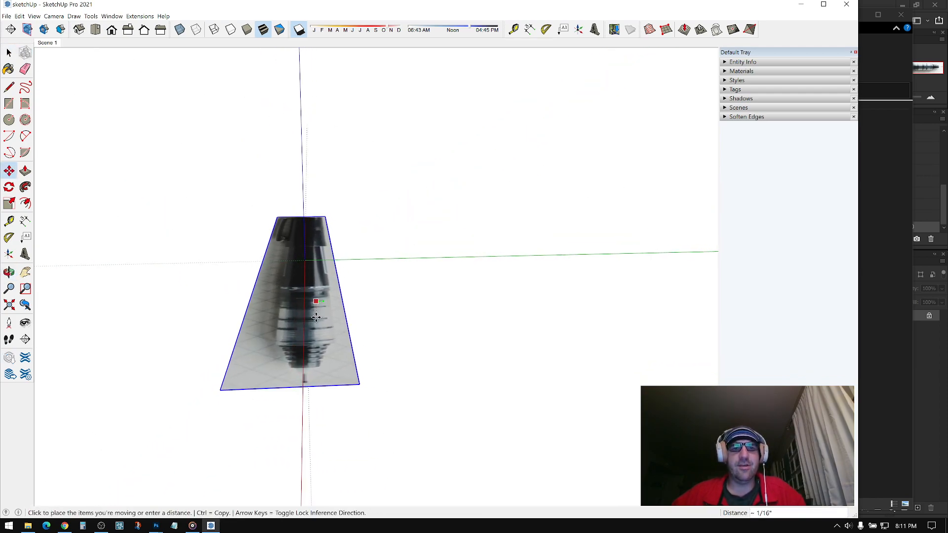
{"action": "left_click", "coordinate": [317, 320]}
{"action": "key", "text": "space"}
{"action": "middle_click_drag", "start_coordinate": [247, 289], "coordinate": [348, 292]}
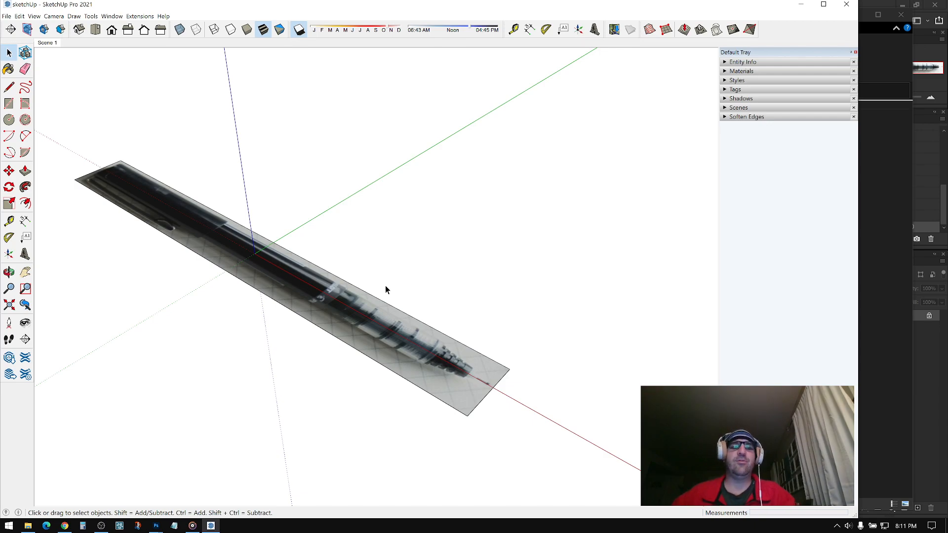
Explode the pen group and check that its textured face and edges can be selected separately
{"action": "middle_click_drag", "start_coordinate": [445, 295], "coordinate": [431, 262]}
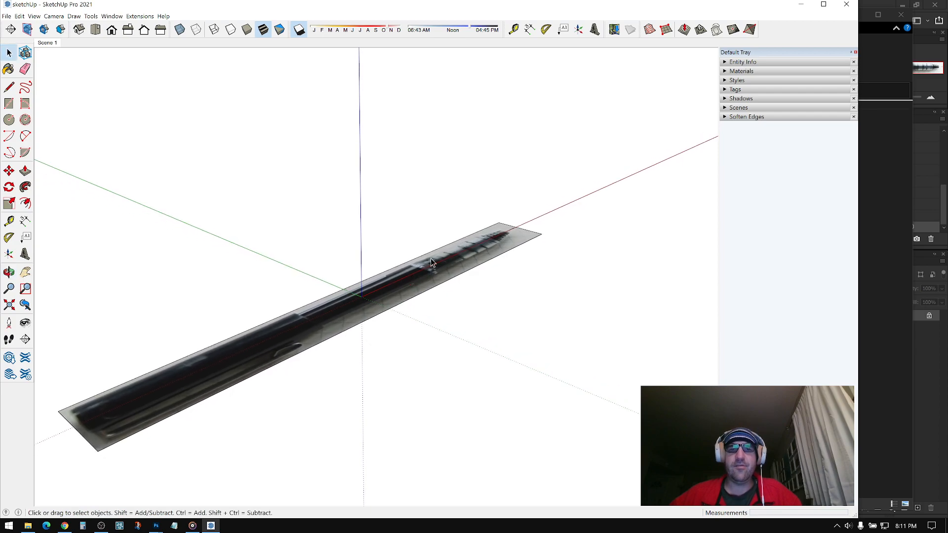
{"action": "right_click", "coordinate": [431, 262]}
{"action": "left_click", "coordinate": [462, 323]}
{"action": "left_click", "coordinate": [529, 229]}
{"action": "left_click_drag", "start_coordinate": [403, 263], "coordinate": [298, 336]}
{"action": "left_click", "coordinate": [430, 309]}
{"action": "middle_click_drag", "start_coordinate": [430, 309], "coordinate": [454, 316]}
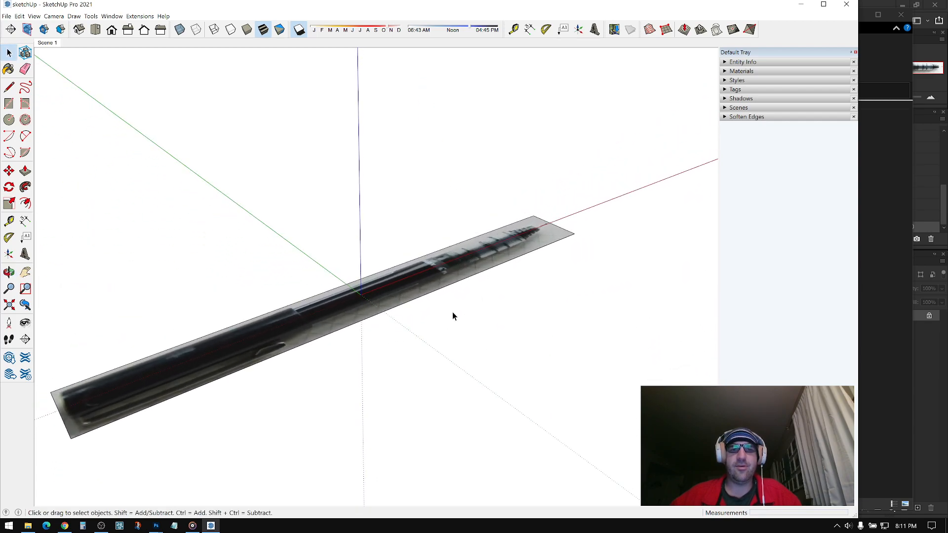
{"action": "left_click", "coordinate": [523, 231]}
{"action": "left_click_drag", "start_coordinate": [483, 311], "coordinate": [379, 225]}
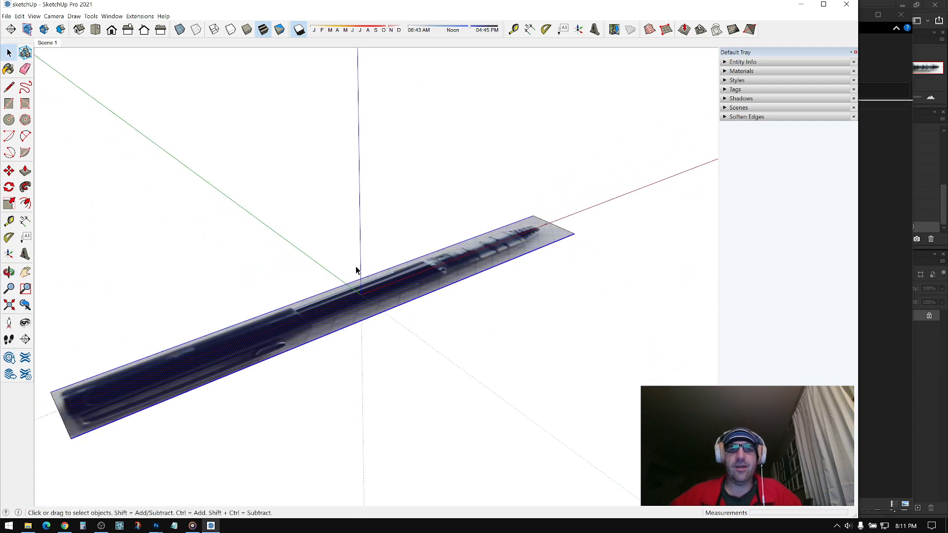
{"action": "left_click", "coordinate": [590, 190]}
{"action": "middle_click_drag", "start_coordinate": [589, 190], "coordinate": [395, 287]}
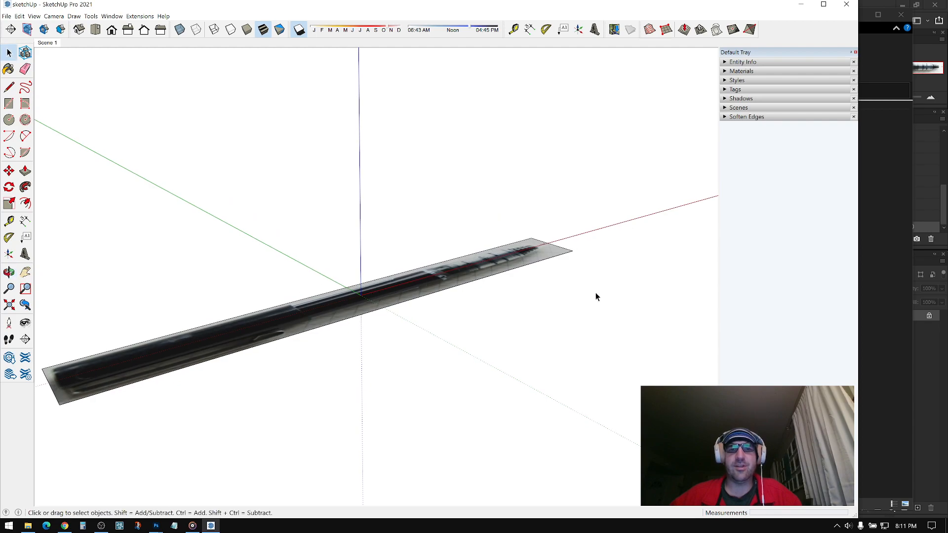
Turn off Model Axes in the style's modeling settings and collapse the style settings
{"action": "left_click", "coordinate": [725, 81]}
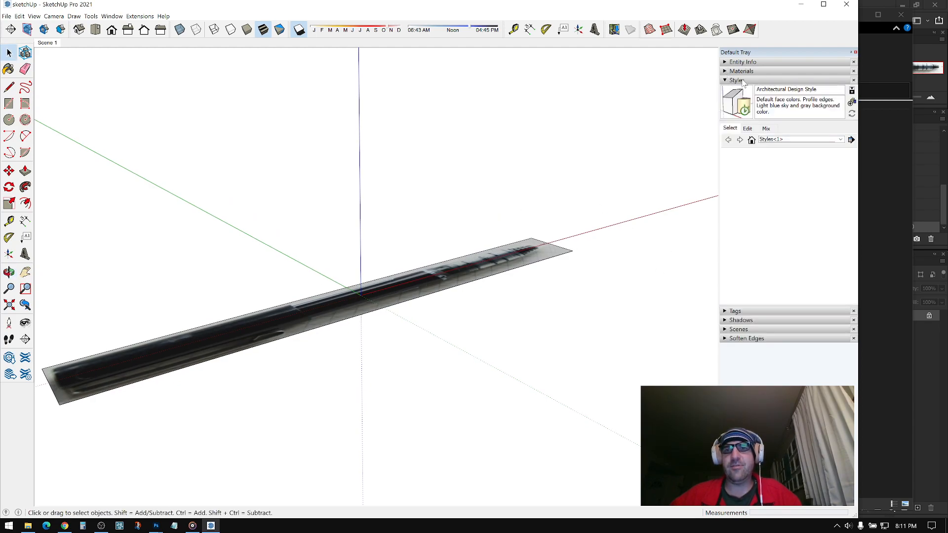
{"action": "left_click", "coordinate": [749, 129]}
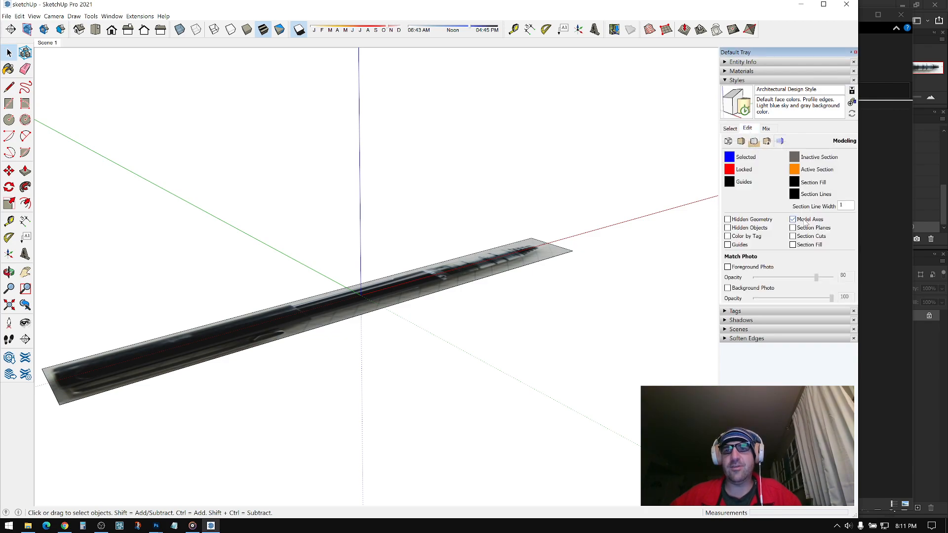
{"action": "left_click", "coordinate": [804, 221]}
{"action": "middle_click_drag", "start_coordinate": [512, 255], "coordinate": [665, 163]}
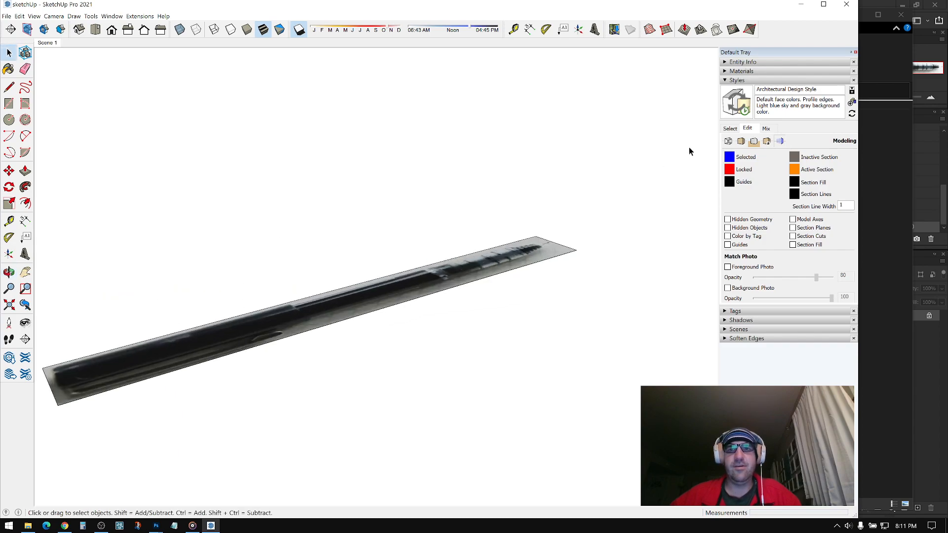
{"action": "left_click", "coordinate": [725, 81]}
Copy the pen face straight up along the blue axis above the original and turn off the shadows
{"action": "middle_click_drag", "start_coordinate": [437, 197], "coordinate": [321, 318]}
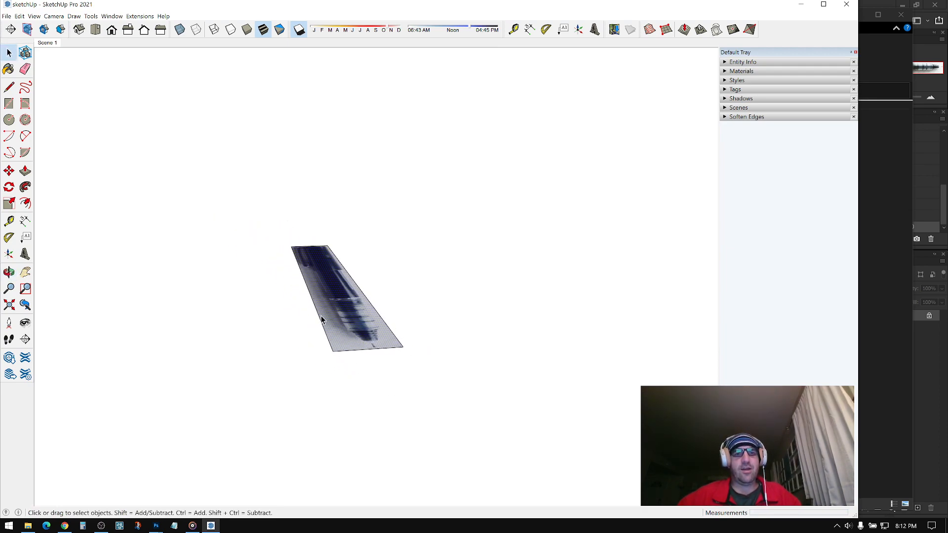
{"action": "middle_click_drag", "start_coordinate": [324, 221], "coordinate": [337, 285]}
{"action": "left_click", "coordinate": [9, 170]}
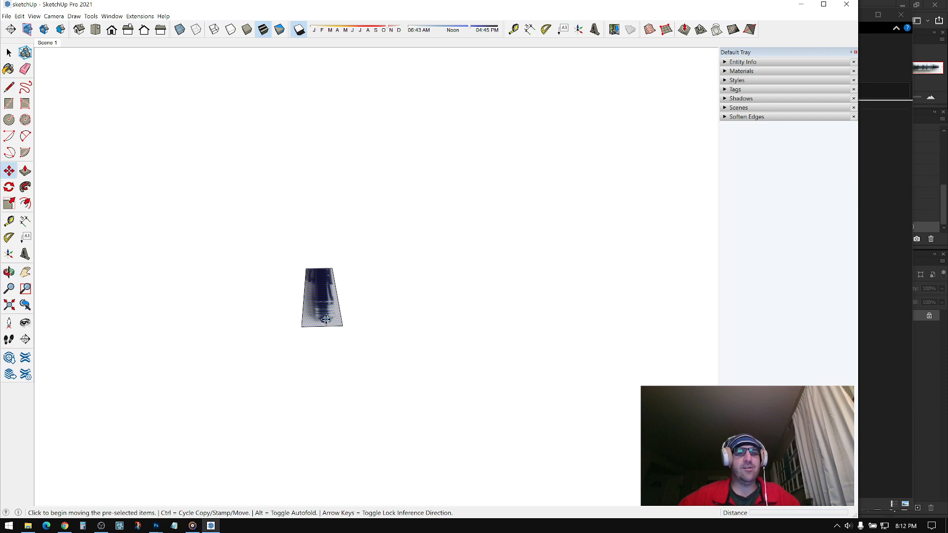
{"action": "middle_click_drag", "start_coordinate": [327, 318], "coordinate": [390, 297]}
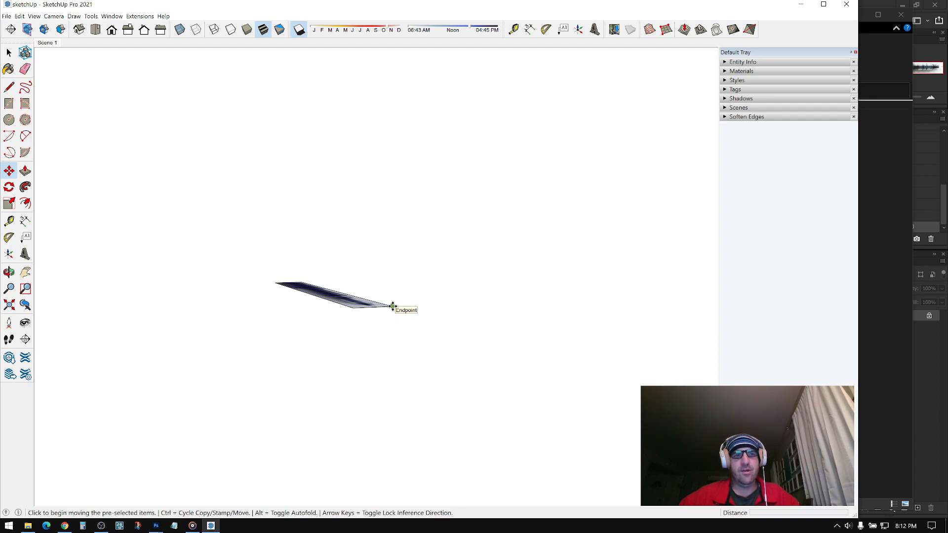
{"action": "left_click", "coordinate": [390, 306]}
{"action": "key", "text": "ctrl"}
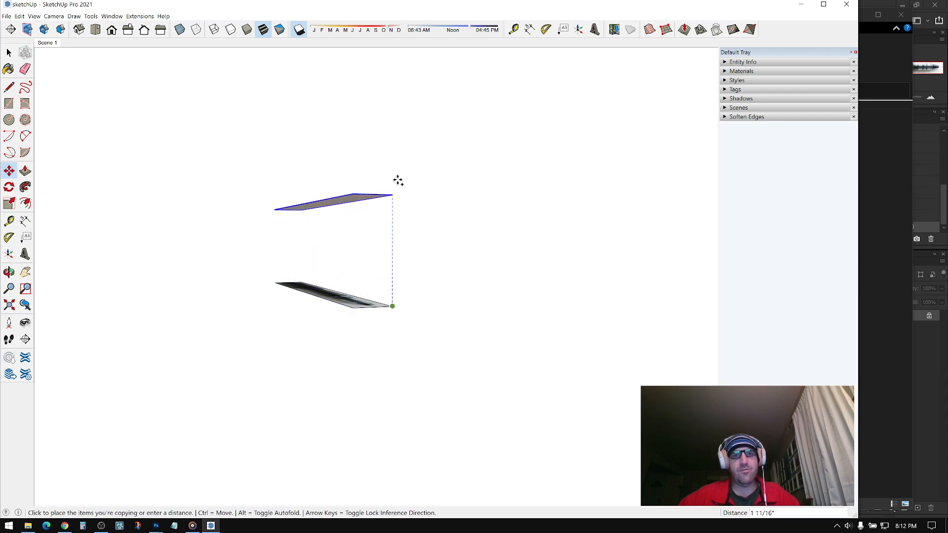
{"action": "left_click", "coordinate": [396, 68]}
{"action": "middle_click_drag", "start_coordinate": [396, 68], "coordinate": [386, 326]}
{"action": "key", "text": "space"}
{"action": "left_click", "coordinate": [429, 275]}
{"action": "middle_click_drag", "start_coordinate": [430, 275], "coordinate": [345, 142]}
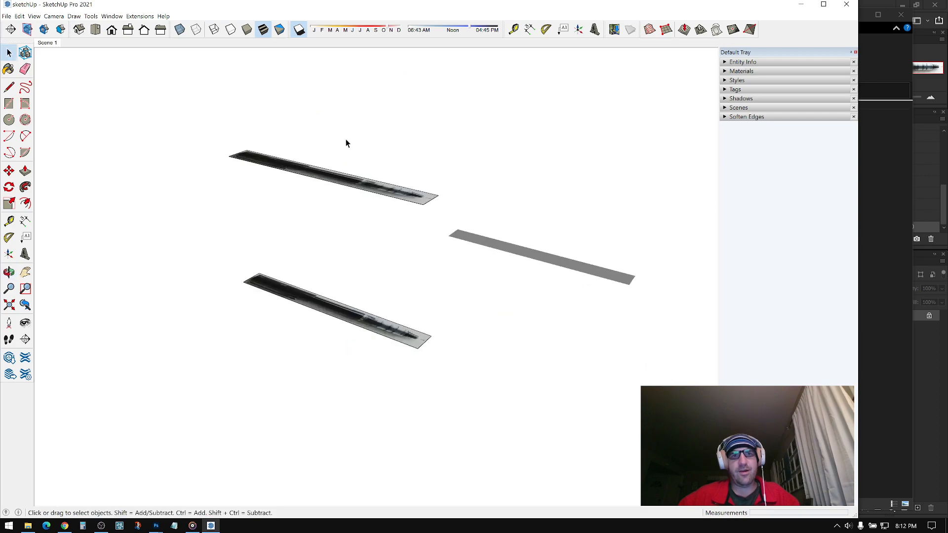
{"action": "left_click", "coordinate": [298, 30]}
Examine the original pen face and its copy from several angles and up close along the pen's clip and tip
{"action": "middle_click_drag", "start_coordinate": [432, 213], "coordinate": [104, 259]}
{"action": "scroll", "coordinate": [222, 275], "scroll_direction": "down", "scroll_amount": 2}
{"action": "middle_click_drag", "start_coordinate": [222, 275], "coordinate": [484, 330]}
{"action": "scroll", "coordinate": [306, 328], "scroll_direction": "up", "scroll_amount": 4}
{"action": "left_click", "coordinate": [398, 332]}
{"action": "scroll", "coordinate": [400, 271], "scroll_direction": "down", "scroll_amount": 3}
{"action": "left_click", "coordinate": [391, 204]}
{"action": "middle_click_drag", "start_coordinate": [390, 218], "coordinate": [321, 269]}
{"action": "scroll", "coordinate": [476, 373], "scroll_direction": "up", "scroll_amount": 2}
{"action": "scroll", "coordinate": [467, 313], "scroll_direction": "up", "scroll_amount": 3}
{"action": "middle_click_drag", "start_coordinate": [476, 373], "coordinate": [362, 217]}
{"action": "scroll", "coordinate": [345, 135], "scroll_direction": "up", "scroll_amount": 3}
{"action": "middle_click_drag", "start_coordinate": [345, 135], "coordinate": [354, 290]}
{"action": "scroll", "coordinate": [352, 313], "scroll_direction": "up", "scroll_amount": 1}
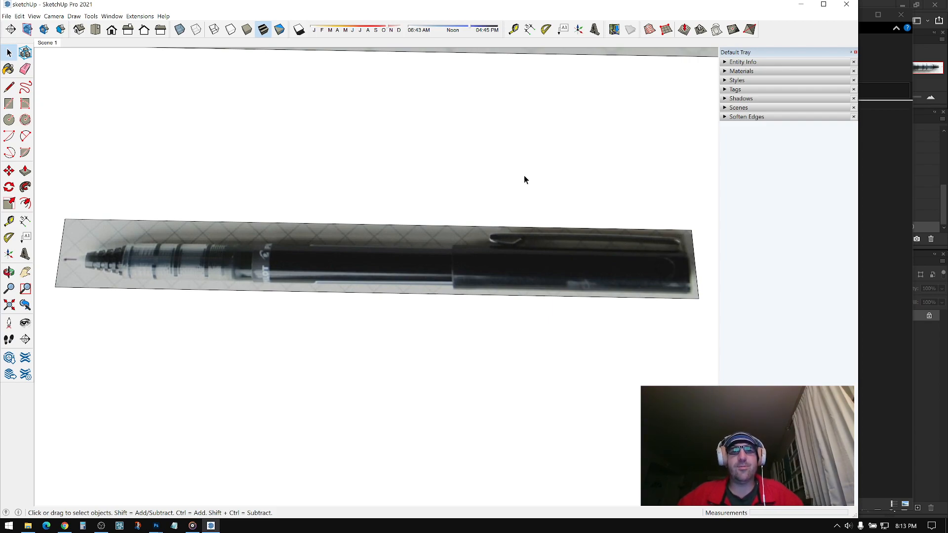
{"action": "middle_click_drag", "start_coordinate": [493, 265], "coordinate": [486, 234], "text": "shift"}
{"action": "middle_click_drag", "start_coordinate": [487, 234], "coordinate": [286, 158]}
{"action": "scroll", "coordinate": [512, 250], "scroll_direction": "up", "scroll_amount": 4}
Turn on X-ray display and check that both textured pen faces are shown see-through
{"action": "left_click", "coordinate": [181, 30]}
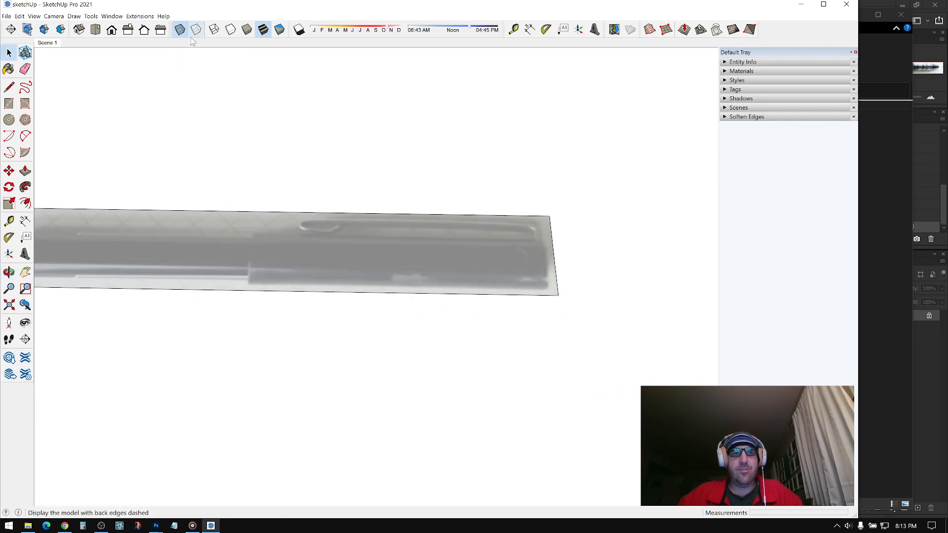
{"action": "middle_click_drag", "start_coordinate": [466, 226], "coordinate": [459, 292]}
{"action": "scroll", "coordinate": [470, 222], "scroll_direction": "up", "scroll_amount": 3}
{"action": "scroll", "coordinate": [432, 314], "scroll_direction": "down", "scroll_amount": 2}
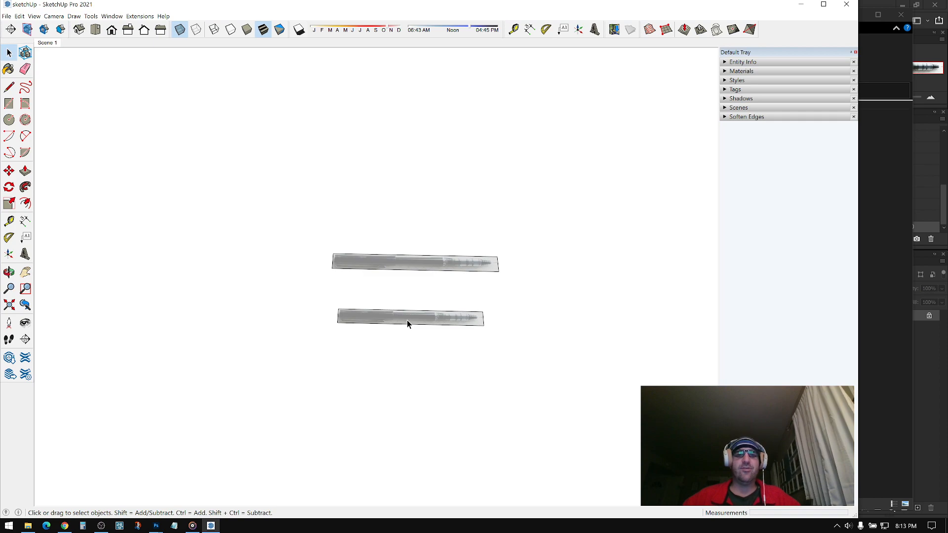
{"action": "mouse_move", "coordinate": [528, 213]}
{"action": "middle_mouse_down"}
{"action": "mouse_move", "coordinate": [387, 254]}
{"action": "mouse_move", "coordinate": [349, 244]}
{"action": "mouse_move", "coordinate": [337, 271]}
{"action": "middle_mouse_up"}
{"action": "mouse_move", "coordinate": [398, 292]}
{"action": "middle_mouse_down"}
{"action": "mouse_move", "coordinate": [383, 275]}
{"action": "mouse_move", "coordinate": [396, 270]}
{"action": "mouse_move", "coordinate": [415, 277]}
{"action": "mouse_move", "coordinate": [434, 360]}
{"action": "mouse_move", "coordinate": [396, 275]}
{"action": "middle_mouse_up"}
{"action": "scroll", "coordinate": [399, 276], "scroll_direction": "up", "scroll_amount": 5}
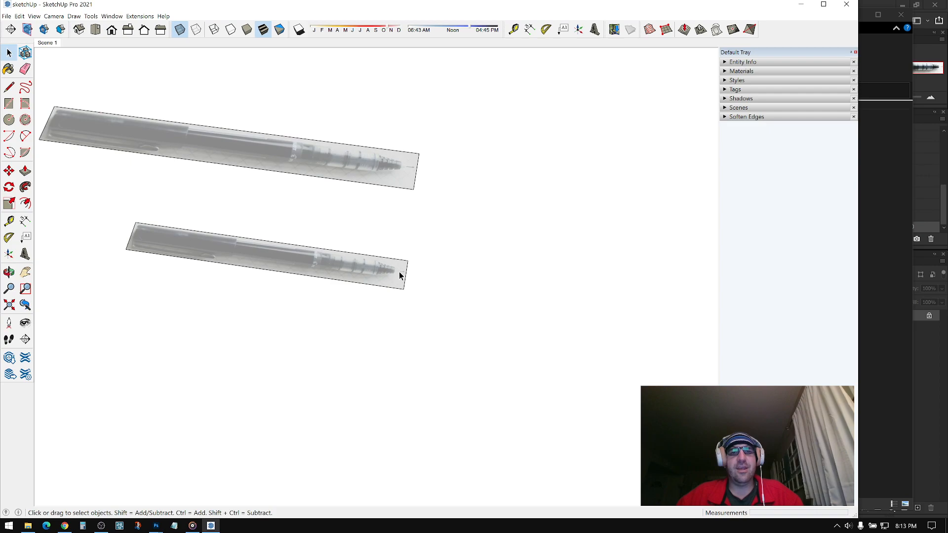
{"action": "scroll", "coordinate": [391, 271], "scroll_direction": "up", "scroll_amount": 3}
{"action": "scroll", "coordinate": [413, 268], "scroll_direction": "down", "scroll_amount": 10}
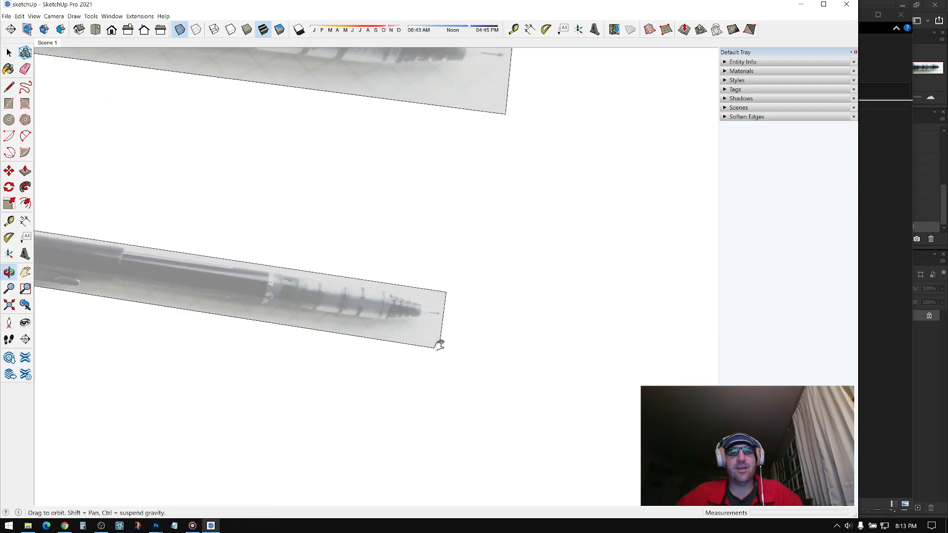
Group both pen faces and scale the group uniformly by a factor of 10 from a corner
{"action": "left_click_drag", "start_coordinate": [502, 127], "coordinate": [186, 419]}
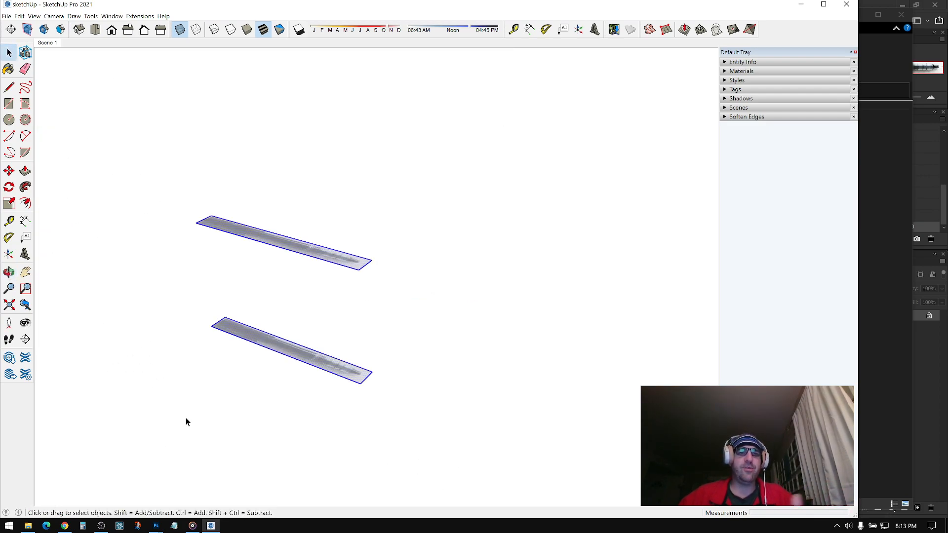
{"action": "middle_click_drag", "start_coordinate": [186, 419], "coordinate": [421, 300]}
{"action": "key", "text": "s"}
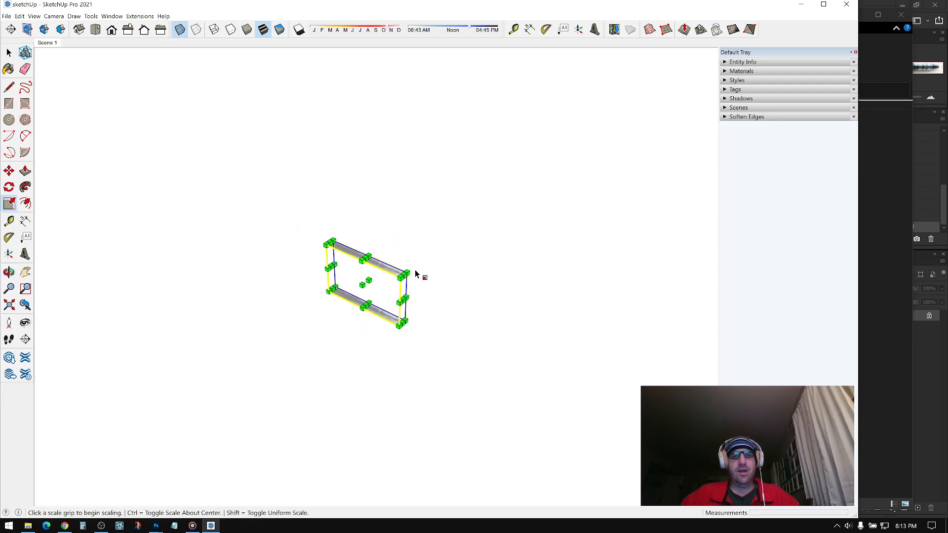
{"action": "left_click", "coordinate": [9, 203]}
{"action": "left_click", "coordinate": [409, 272]}
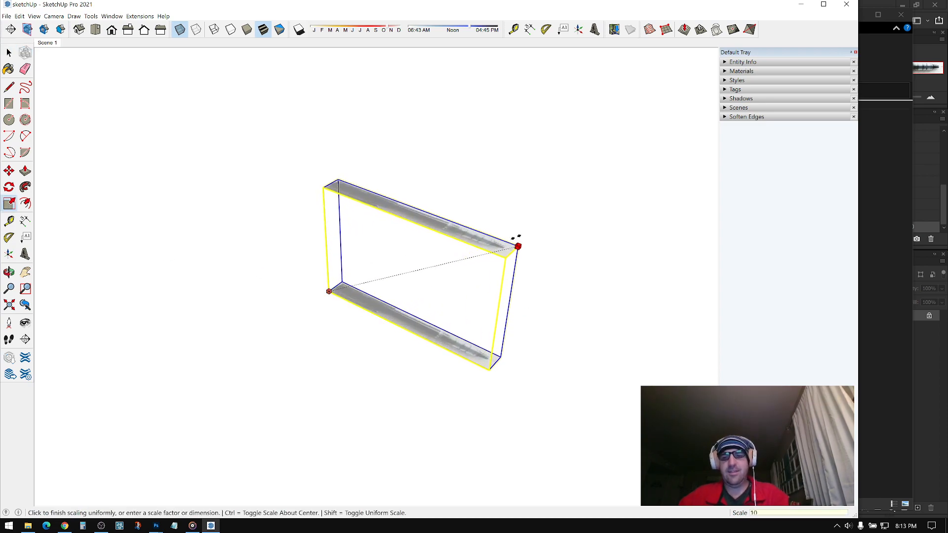
{"action": "key", "text": "Return"}
{"action": "scroll", "coordinate": [451, 275], "scroll_direction": "down", "scroll_amount": 4}
{"action": "key", "text": "space"}
{"action": "left_click", "coordinate": [360, 284]}
Measure the long edge of the lower pen face from end to end with the Line tool
{"action": "middle_click_drag", "start_coordinate": [429, 284], "coordinate": [509, 250]}
{"action": "scroll", "coordinate": [509, 251], "scroll_direction": "down", "scroll_amount": 3}
{"action": "middle_click_drag", "start_coordinate": [603, 262], "coordinate": [309, 351]}
{"action": "scroll", "coordinate": [97, 170], "scroll_direction": "up", "scroll_amount": 2}
{"action": "left_click", "coordinate": [13, 85]}
{"action": "middle_click_drag", "start_coordinate": [319, 277], "coordinate": [209, 227], "text": "shift"}
{"action": "scroll", "coordinate": [162, 184], "scroll_direction": "up", "scroll_amount": 2}
{"action": "left_click", "coordinate": [160, 189]}
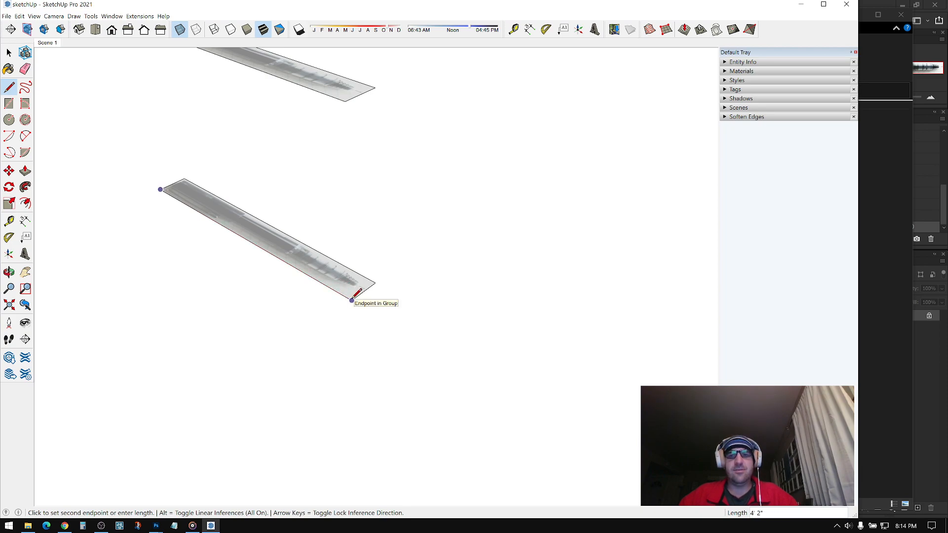
{"action": "scroll", "coordinate": [235, 204], "scroll_direction": "down", "scroll_amount": 2}
{"action": "left_click", "coordinate": [9, 53]}
Try scaling the grouped pens uniformly back down to real size and measure the lower pen's long edge
{"action": "middle_click_drag", "start_coordinate": [296, 257], "coordinate": [474, 305]}
{"action": "middle_click_drag", "start_coordinate": [404, 322], "coordinate": [394, 271]}
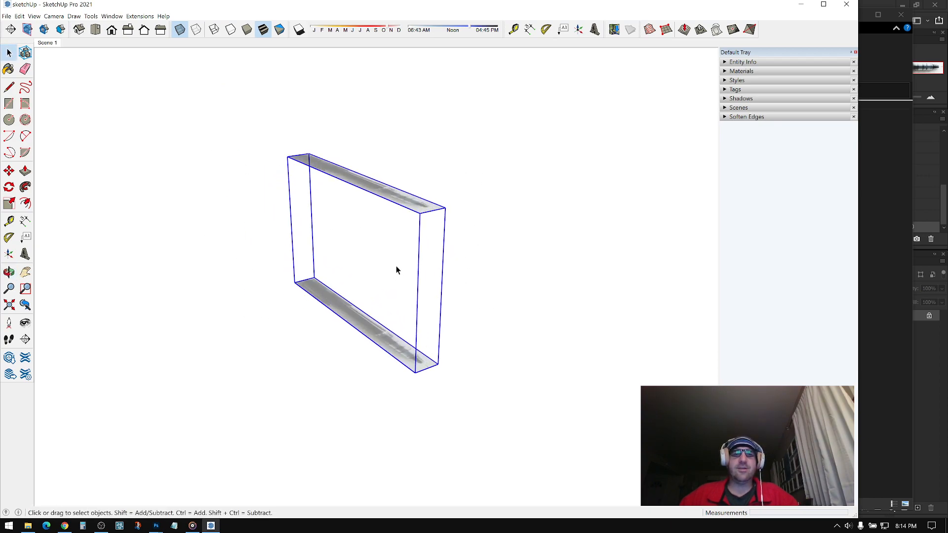
{"action": "scroll", "coordinate": [395, 306], "scroll_direction": "up", "scroll_amount": 2}
{"action": "mouse_move", "coordinate": [398, 345]}
{"action": "middle_mouse_down"}
{"action": "mouse_move", "coordinate": [411, 375]}
{"action": "mouse_move", "coordinate": [402, 360]}
{"action": "mouse_move", "coordinate": [394, 366]}
{"action": "mouse_move", "coordinate": [406, 362]}
{"action": "middle_mouse_up"}
{"action": "middle_click_drag", "start_coordinate": [338, 318], "coordinate": [375, 344]}
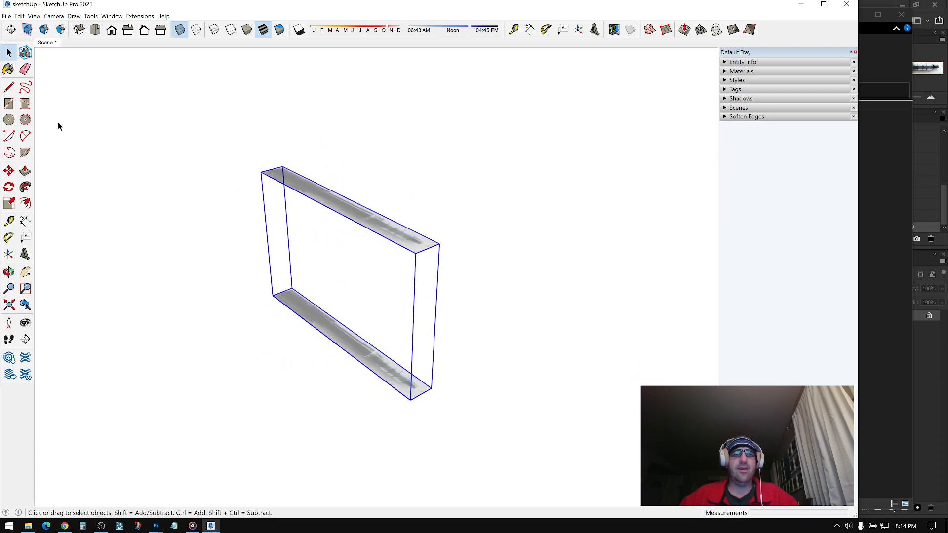
{"action": "left_click", "coordinate": [9, 203]}
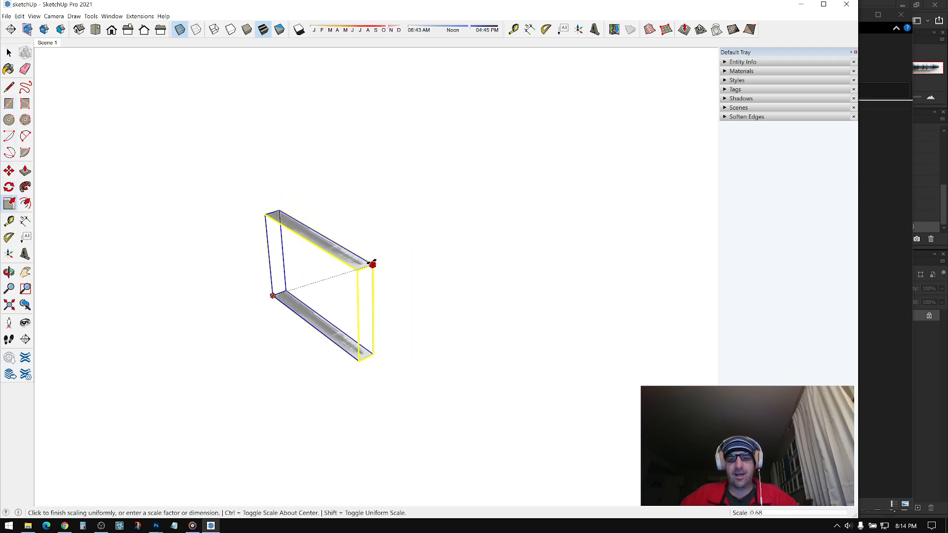
{"action": "left_click_drag", "start_coordinate": [373, 264], "coordinate": [291, 291]}
{"action": "key", "text": "space"}
{"action": "left_click", "coordinate": [287, 288]}
{"action": "middle_click_drag", "start_coordinate": [287, 288], "coordinate": [287, 351]}
{"action": "scroll", "coordinate": [205, 187], "scroll_direction": "up", "scroll_amount": 3}
{"action": "left_click", "coordinate": [9, 87]}
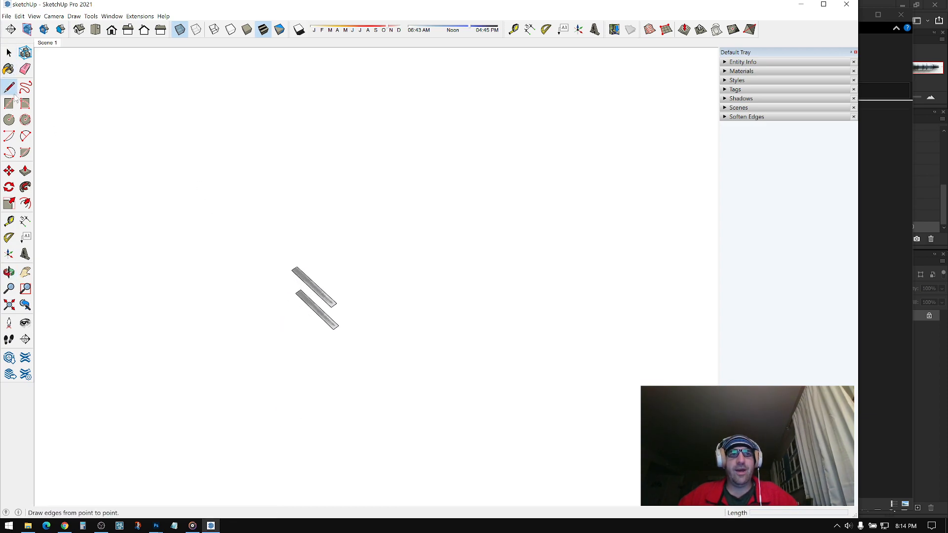
{"action": "scroll", "coordinate": [277, 311], "scroll_direction": "up", "scroll_amount": 2}
{"action": "left_click", "coordinate": [301, 289]}
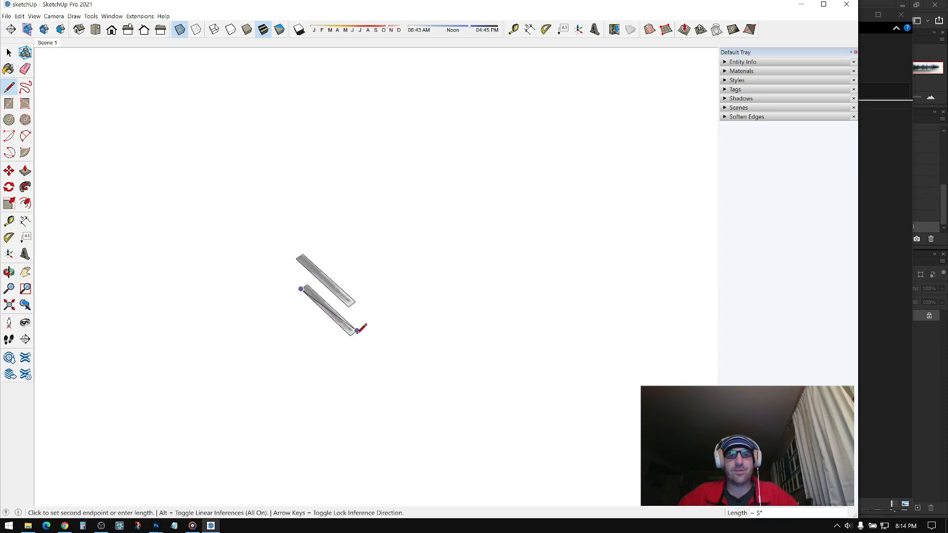
{"action": "left_click", "coordinate": [9, 53]}
Explode the group that holds the two enlarged pen faces
{"action": "middle_click_drag", "start_coordinate": [291, 192], "coordinate": [296, 150]}
{"action": "scroll", "coordinate": [297, 249], "scroll_direction": "up", "scroll_amount": 5}
{"action": "mouse_move", "coordinate": [316, 252]}
{"action": "middle_mouse_down"}
{"action": "mouse_move", "coordinate": [516, 253]}
{"action": "mouse_move", "coordinate": [407, 191]}
{"action": "mouse_move", "coordinate": [341, 311]}
{"action": "mouse_move", "coordinate": [426, 387]}
{"action": "mouse_move", "coordinate": [440, 341]}
{"action": "middle_mouse_up"}
{"action": "scroll", "coordinate": [349, 306], "scroll_direction": "down", "scroll_amount": 3}
{"action": "scroll", "coordinate": [440, 342], "scroll_direction": "up", "scroll_amount": 3}
{"action": "right_click", "coordinate": [439, 341]}
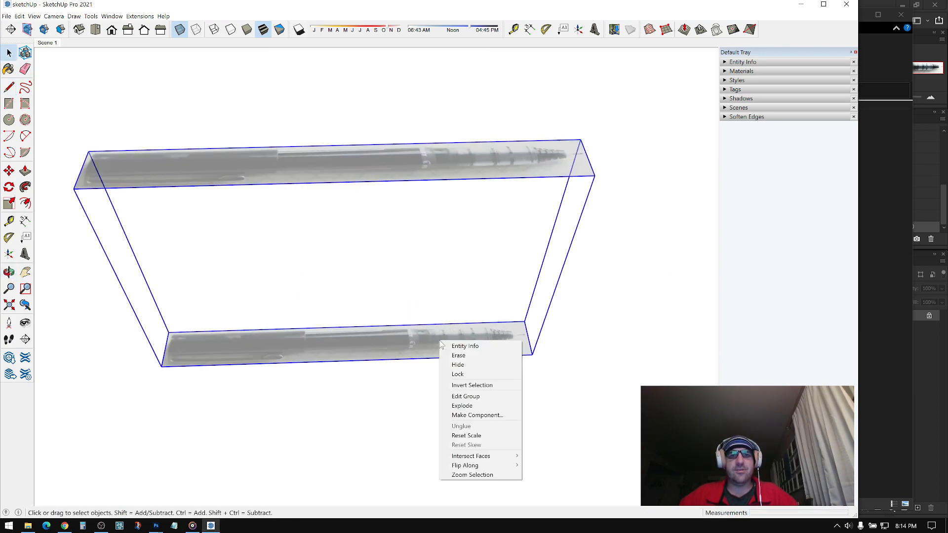
{"action": "left_click", "coordinate": [467, 406]}
Save the model under the new file name pen001 on the Desktop
{"action": "middle_click_drag", "start_coordinate": [484, 288], "coordinate": [574, 345]}
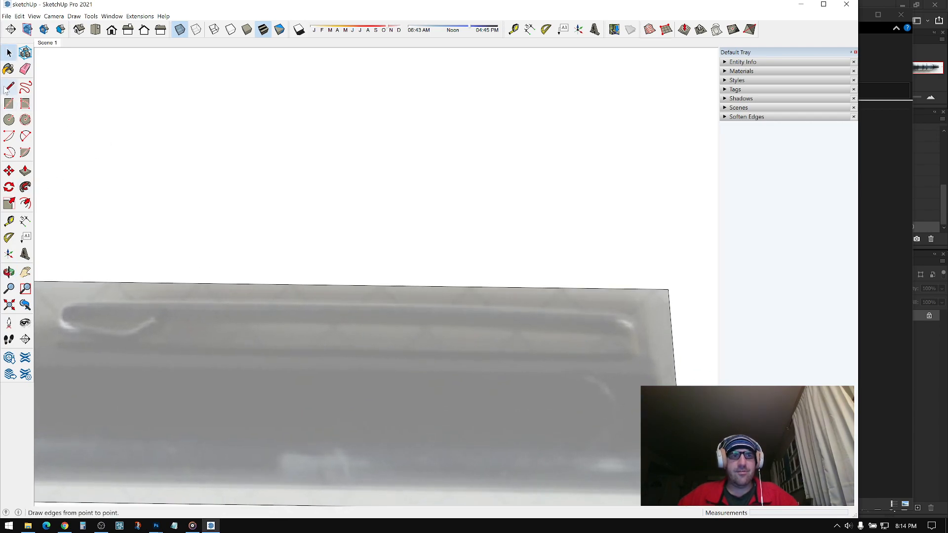
{"action": "left_click", "coordinate": [7, 16]}
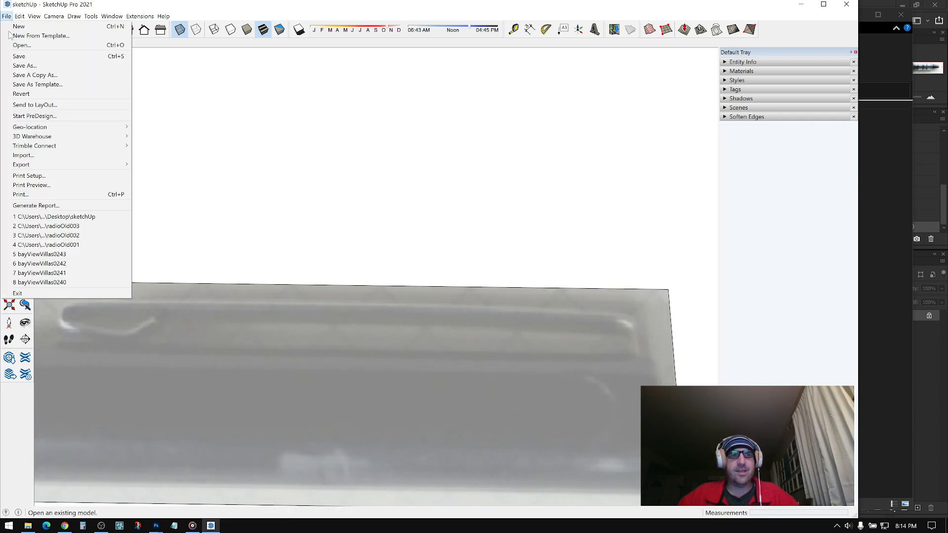
{"action": "left_click", "coordinate": [23, 63]}
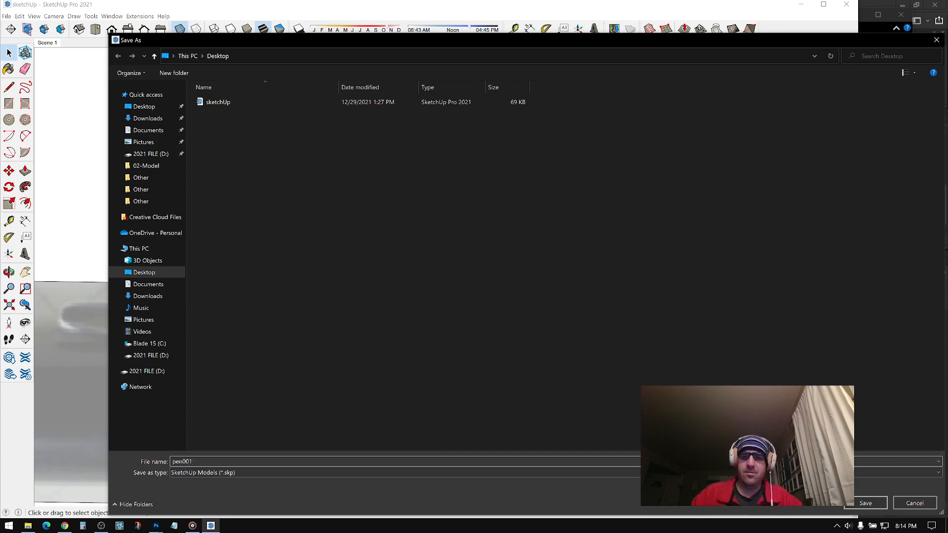
{"action": "key", "text": "Return"}
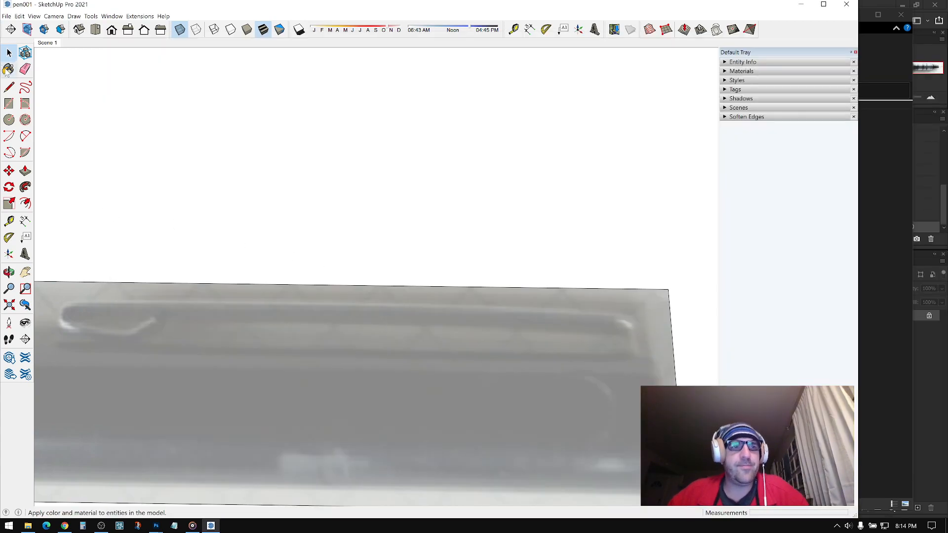
Draw a short line along the outer end of the pen clip, where it rises from the cap
{"action": "left_click", "coordinate": [9, 87]}
{"action": "mouse_move", "coordinate": [542, 375]}
{"action": "middle_mouse_down"}
{"action": "mouse_move", "coordinate": [513, 350]}
{"action": "mouse_move", "coordinate": [538, 351]}
{"action": "mouse_move", "coordinate": [466, 381]}
{"action": "mouse_move", "coordinate": [489, 309]}
{"action": "middle_mouse_up"}
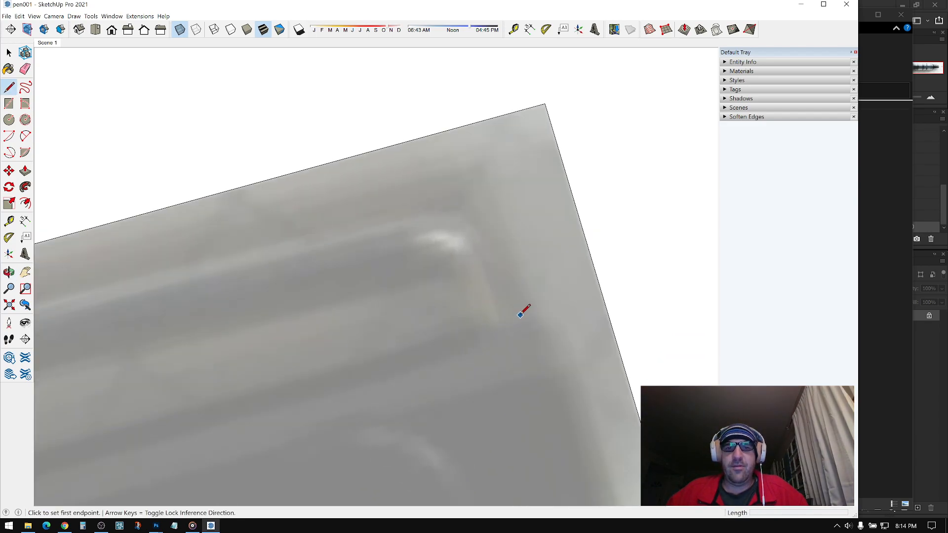
{"action": "left_click", "coordinate": [518, 316]}
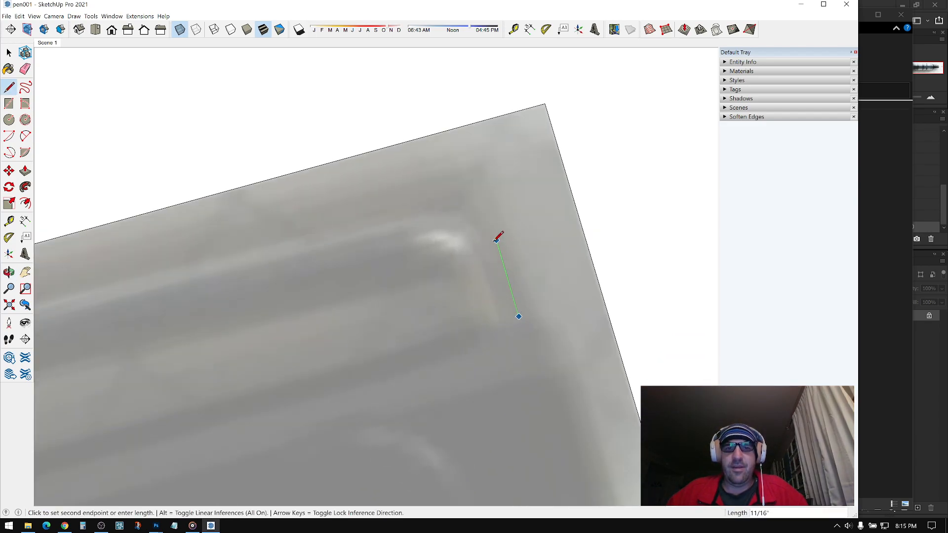
{"action": "left_click", "coordinate": [480, 230]}
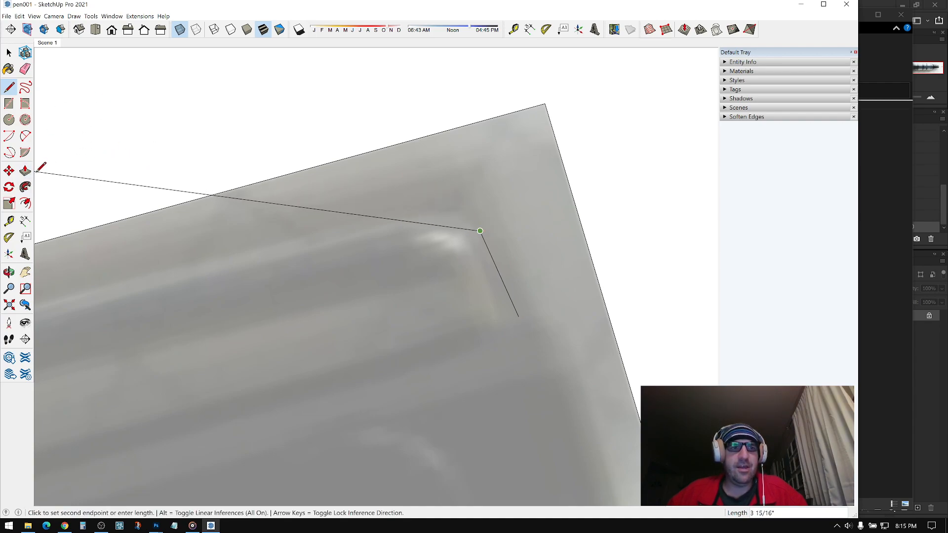
Draw a 5-sided 2-point arc about 1/2" wide around the clip's corner, starting at the end of the short line
{"action": "left_click", "coordinate": [26, 137]}
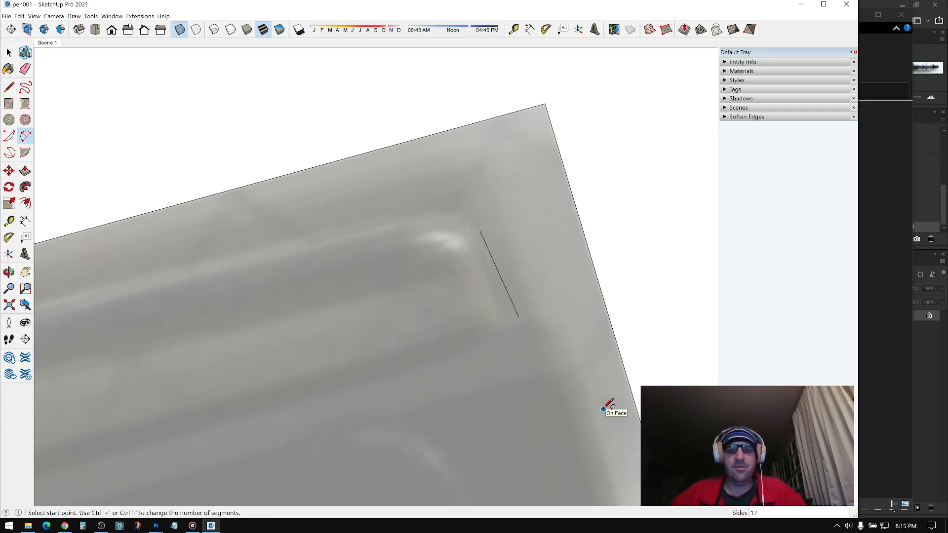
{"action": "left_click", "coordinate": [26, 136]}
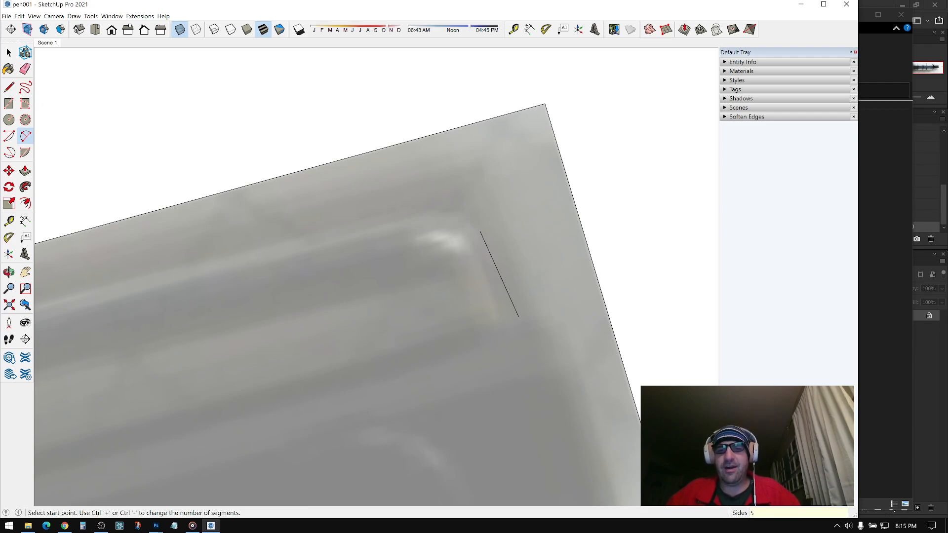
{"action": "middle_click_drag", "start_coordinate": [480, 231], "coordinate": [212, 375], "text": "shift"}
{"action": "left_click", "coordinate": [500, 285]}
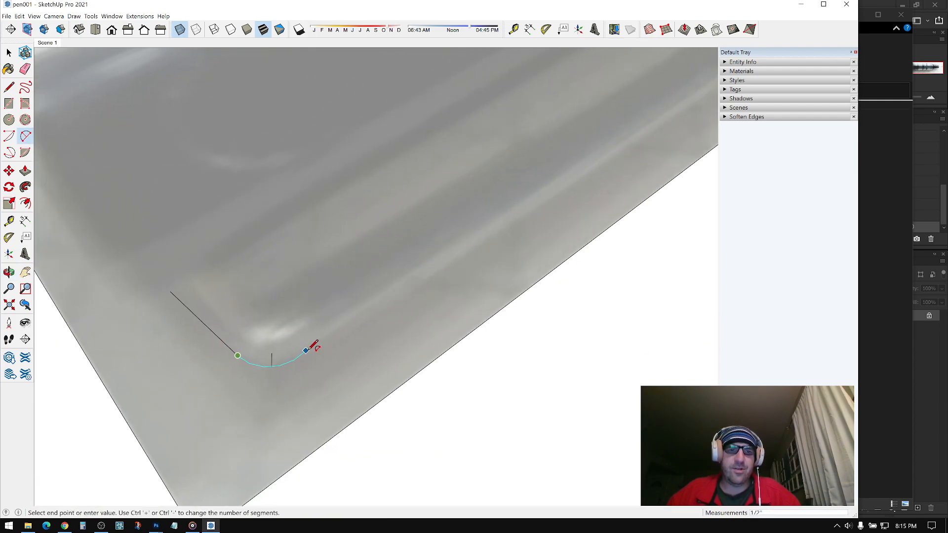
{"action": "left_click", "coordinate": [296, 358]}
{"action": "scroll", "coordinate": [484, 255], "scroll_direction": "down", "scroll_amount": 1}
{"action": "scroll", "coordinate": [306, 345], "scroll_direction": "up", "scroll_amount": 1}
{"action": "left_click", "coordinate": [311, 342]}
{"action": "middle_click_drag", "start_coordinate": [312, 342], "coordinate": [212, 228]}
{"action": "key", "text": "l"}
{"action": "mouse_move", "coordinate": [267, 179]}
{"action": "middle_mouse_down"}
{"action": "mouse_move", "coordinate": [331, 320]}
{"action": "mouse_move", "coordinate": [440, 306]}
{"action": "mouse_move", "coordinate": [300, 290]}
{"action": "mouse_move", "coordinate": [354, 279]}
{"action": "middle_mouse_up"}
{"action": "left_click", "coordinate": [313, 306]}
{"action": "scroll", "coordinate": [388, 278], "scroll_direction": "down", "scroll_amount": 1}
{"action": "scroll", "coordinate": [393, 278], "scroll_direction": "up", "scroll_amount": 3}
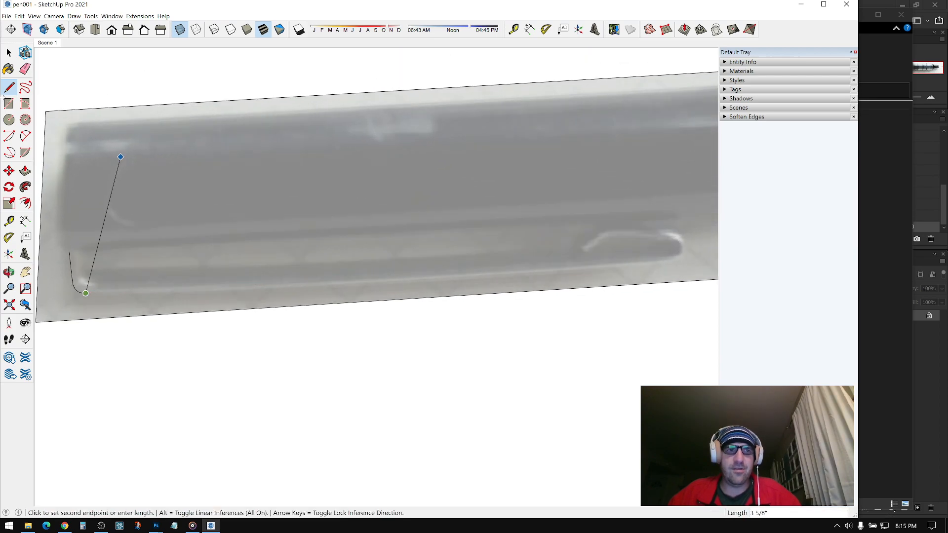
Draw a slightly bulged arc about 1' 2 5/8" long along the clip's outer edge, from the corner arc to the clip's rounded tip
{"action": "left_click", "coordinate": [26, 136]}
{"action": "left_click", "coordinate": [86, 292]}
{"action": "middle_click_drag", "start_coordinate": [561, 282], "coordinate": [531, 278]}
{"action": "scroll", "coordinate": [554, 276], "scroll_direction": "up", "scroll_amount": 4}
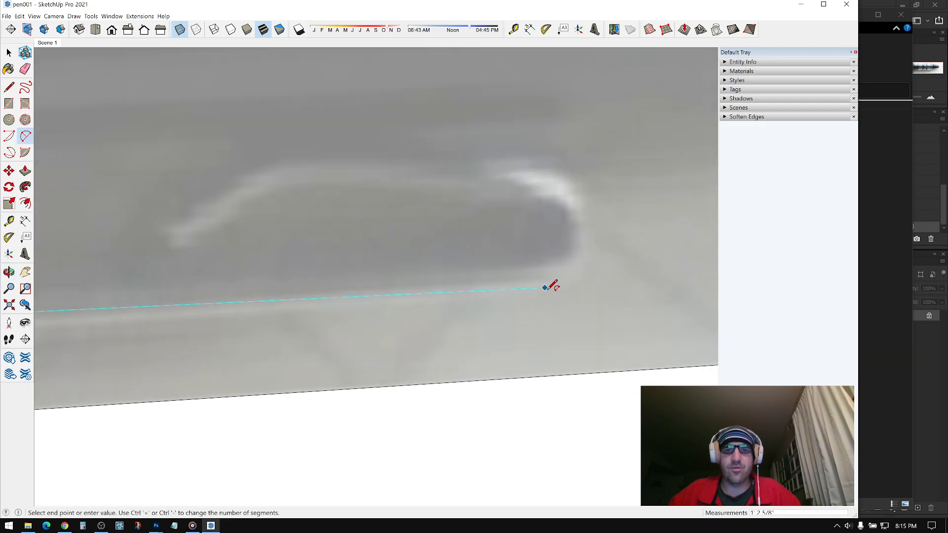
{"action": "left_click", "coordinate": [548, 286]}
{"action": "middle_click_drag", "start_coordinate": [275, 290], "coordinate": [420, 304]}
{"action": "scroll", "coordinate": [417, 304], "scroll_direction": "down", "scroll_amount": 2}
{"action": "scroll", "coordinate": [397, 308], "scroll_direction": "up", "scroll_amount": 6}
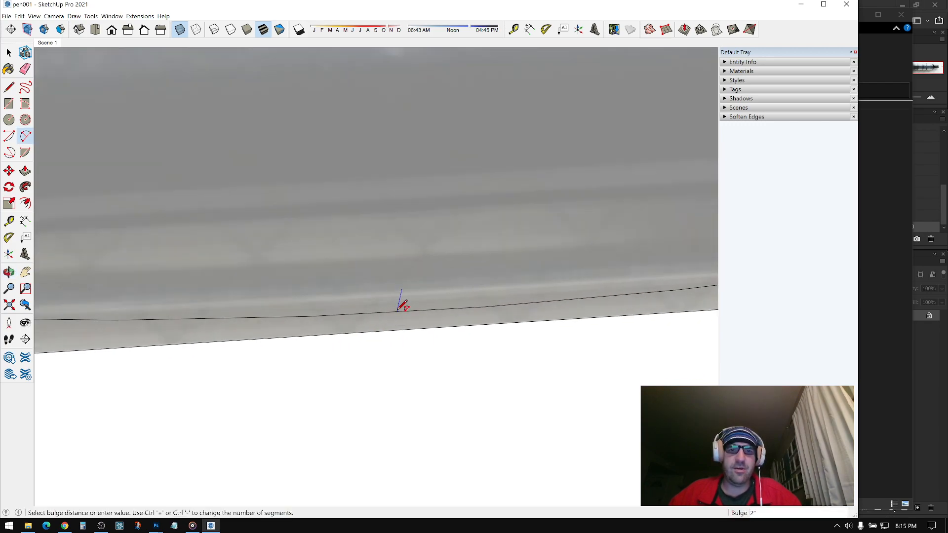
{"action": "scroll", "coordinate": [404, 298], "scroll_direction": "up", "scroll_amount": 1}
{"action": "left_click", "coordinate": [406, 298]}
Draw a small tangent arc rounding the outer corner of the clip's tip, starting where the long outer-edge arc ends
{"action": "scroll", "coordinate": [408, 298], "scroll_direction": "down", "scroll_amount": 2}
{"action": "middle_click_drag", "start_coordinate": [408, 298], "coordinate": [127, 372], "text": "shift"}
{"action": "scroll", "coordinate": [249, 344], "scroll_direction": "up", "scroll_amount": 4}
{"action": "left_click", "coordinate": [246, 361]}
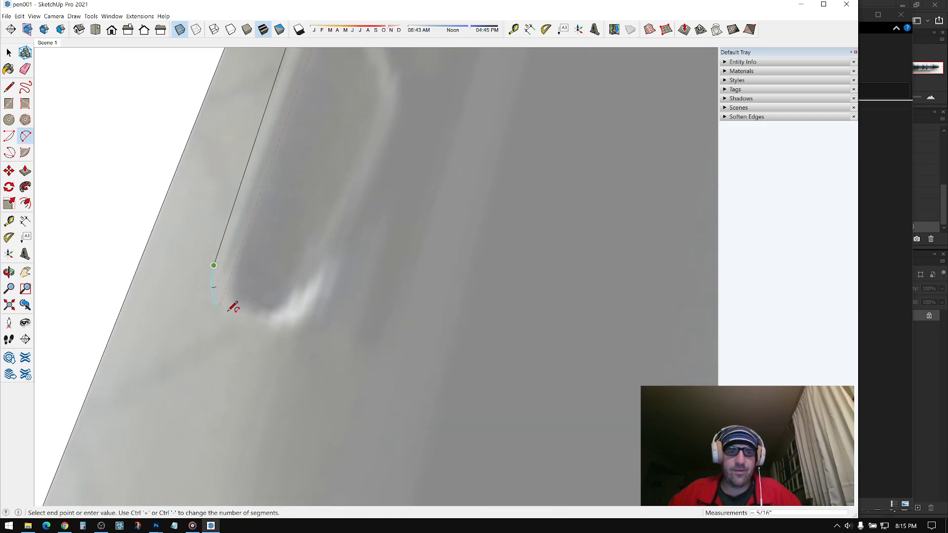
{"action": "scroll", "coordinate": [234, 313], "scroll_direction": "up", "scroll_amount": 1}
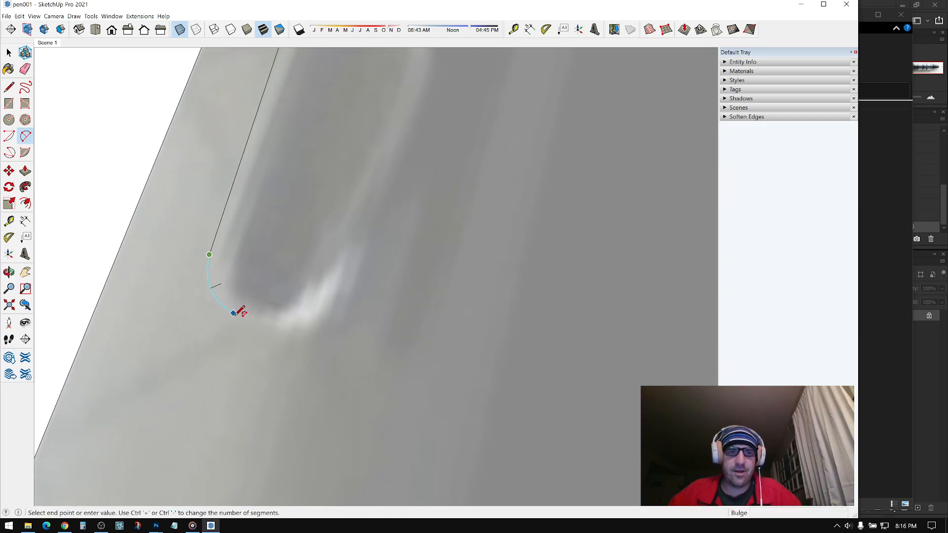
{"action": "left_click", "coordinate": [236, 314]}
Continue around the clip's tip with a line about 3/16" long and a tangent arc onto its underside
{"action": "key", "text": "l"}
{"action": "left_click", "coordinate": [234, 312]}
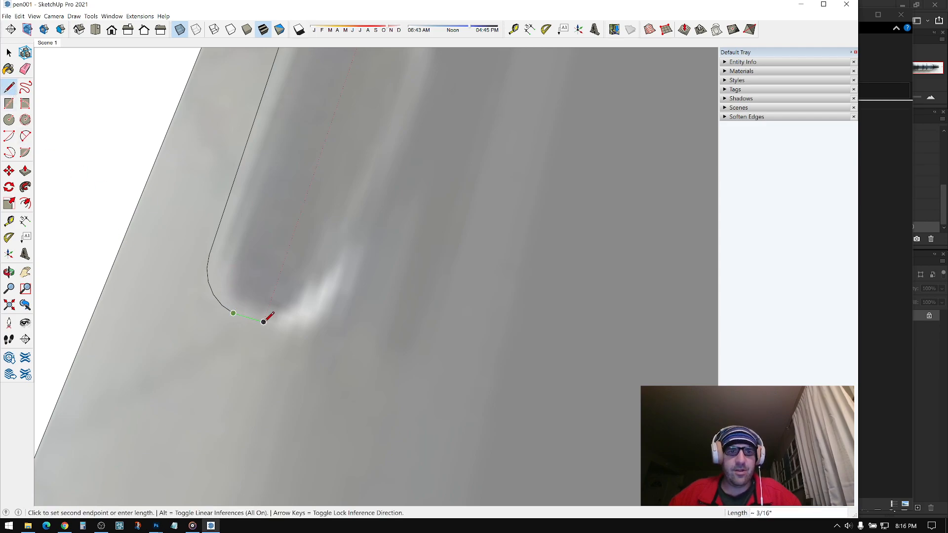
{"action": "left_click", "coordinate": [25, 136]}
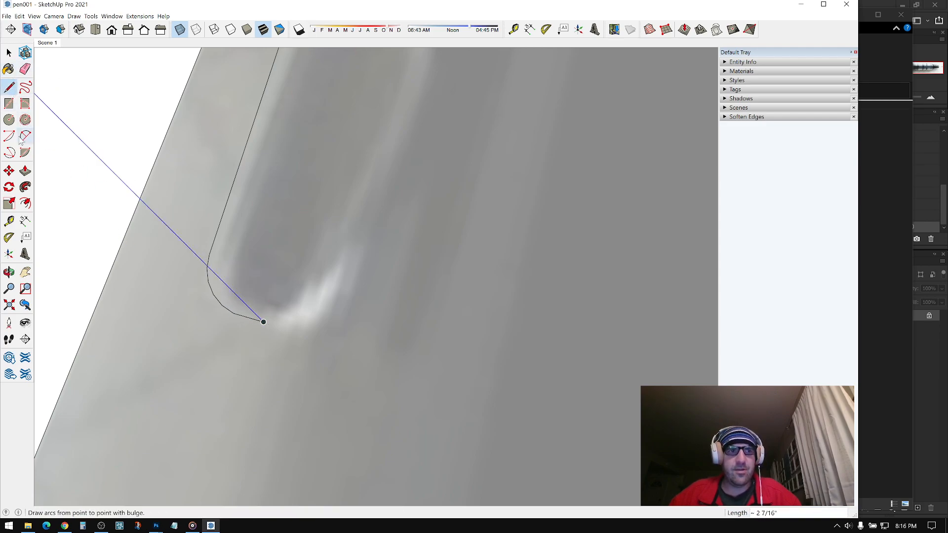
{"action": "left_click", "coordinate": [269, 321]}
{"action": "double_click", "coordinate": [345, 285]}
Draw a straight line about 1 5/16" long along the underside of the clip's tip, starting from the rounded end
{"action": "middle_click_drag", "start_coordinate": [363, 284], "coordinate": [39, 259]}
{"action": "scroll", "coordinate": [346, 284], "scroll_direction": "down", "scroll_amount": 2}
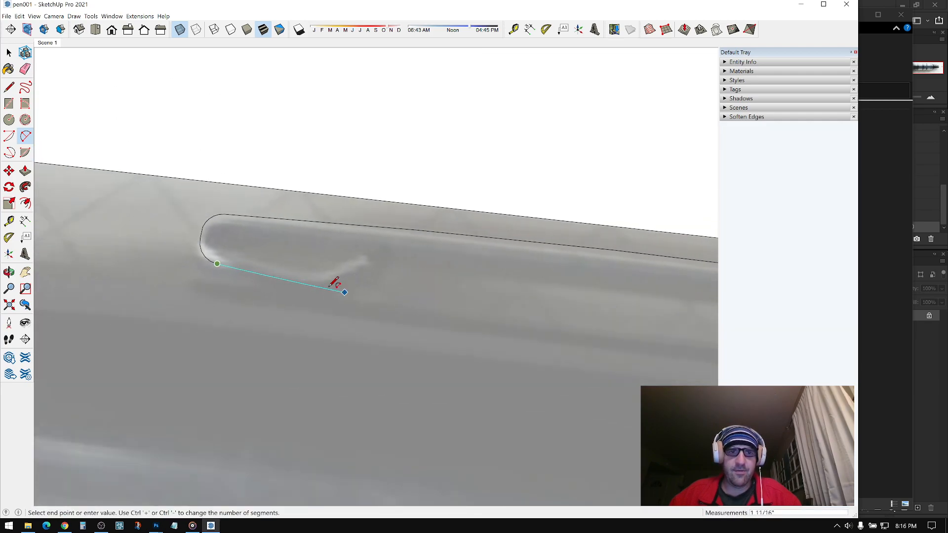
{"action": "scroll", "coordinate": [268, 250], "scroll_direction": "up", "scroll_amount": 1}
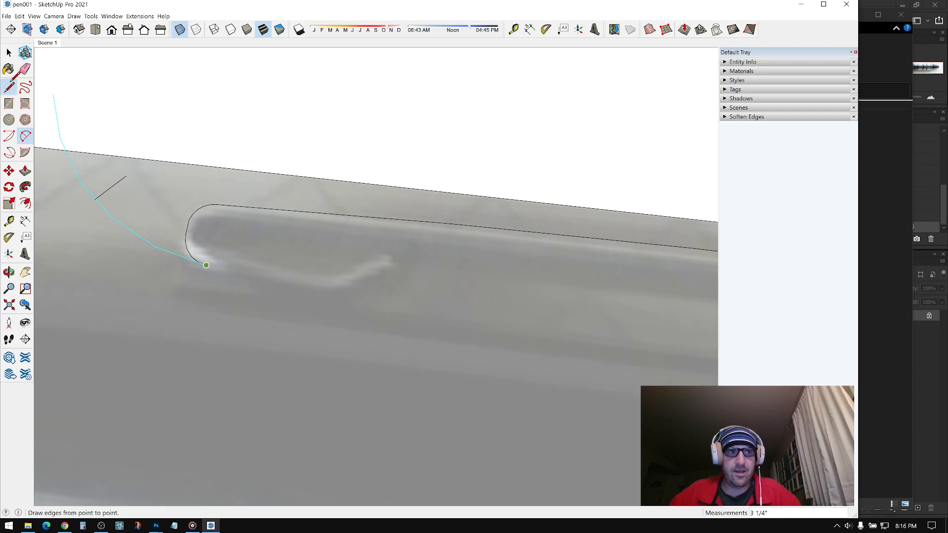
{"action": "left_click", "coordinate": [8, 87]}
{"action": "scroll", "coordinate": [206, 289], "scroll_direction": "up", "scroll_amount": 2}
{"action": "left_click", "coordinate": [207, 254]}
{"action": "scroll", "coordinate": [368, 281], "scroll_direction": "up", "scroll_amount": 1}
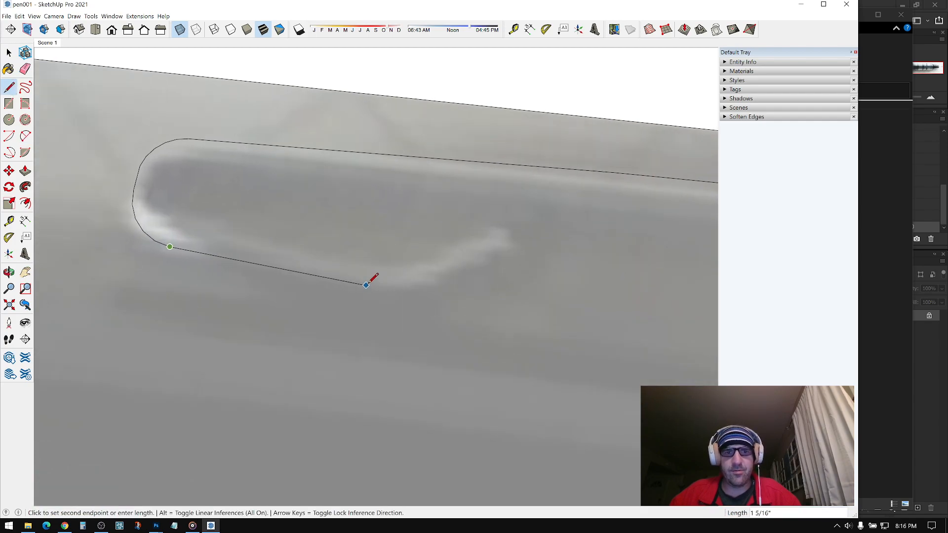
{"action": "left_click", "coordinate": [366, 283]}
Narrow the modelling window slightly, dismiss the animated emotes notice in the stream chat, and return to the SketchUp model
{"action": "left_click", "coordinate": [25, 136]}
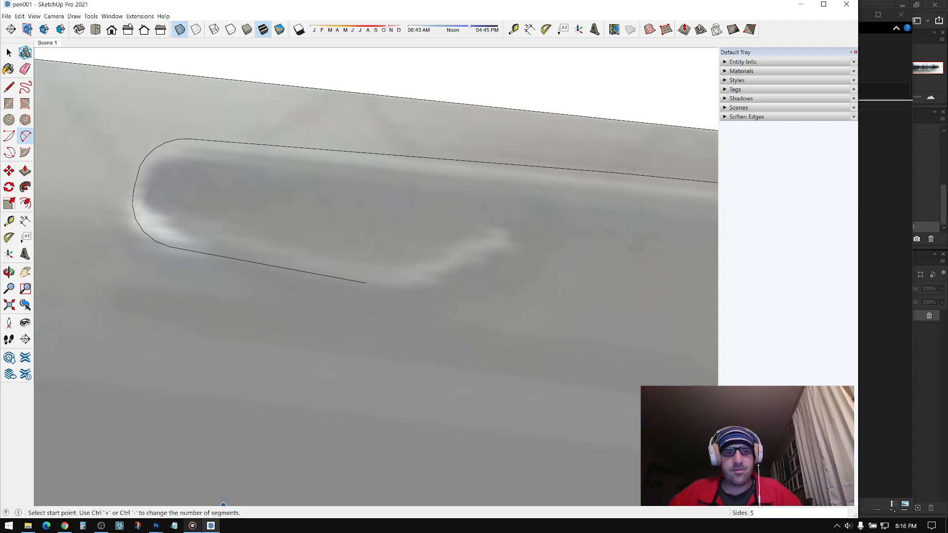
{"action": "left_click", "coordinate": [193, 526]}
{"action": "left_click", "coordinate": [211, 526]}
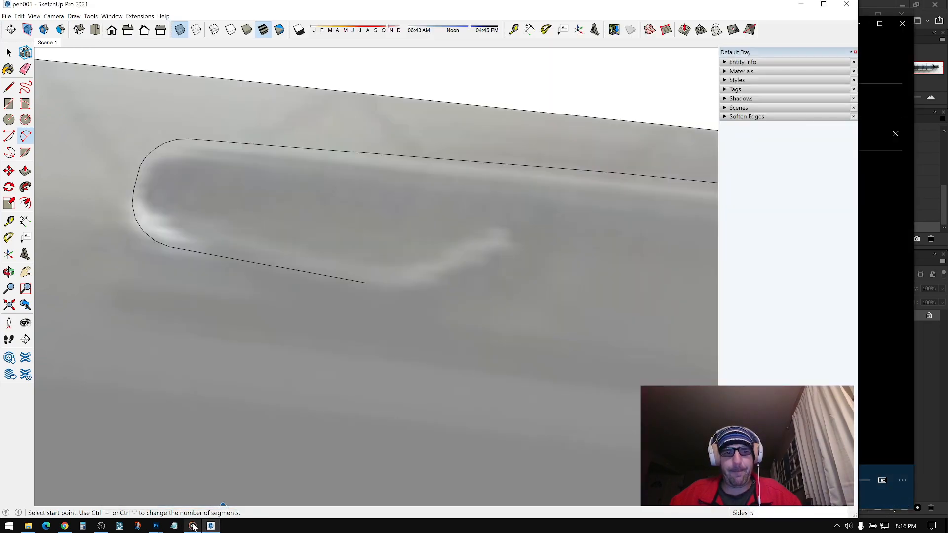
{"action": "left_click", "coordinate": [101, 526]}
{"action": "left_click", "coordinate": [211, 526]}
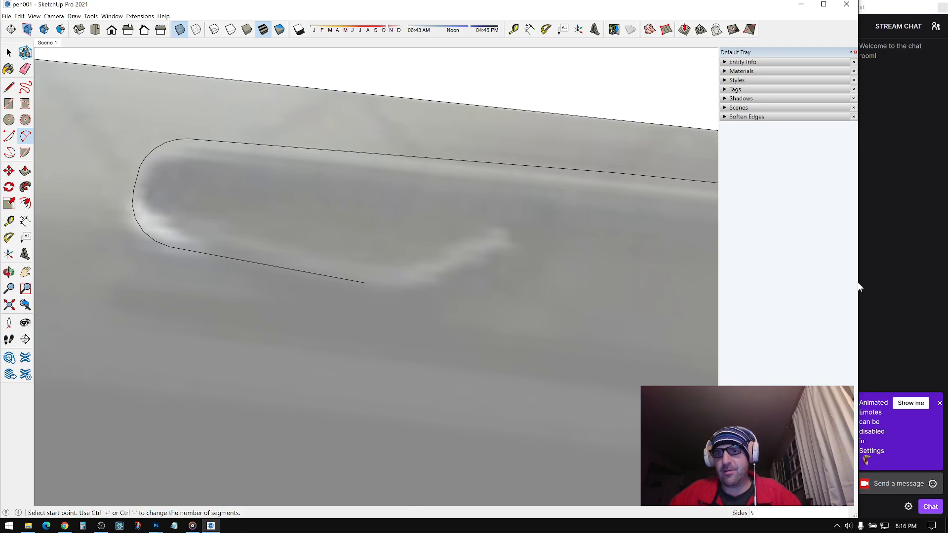
{"action": "left_click_drag", "start_coordinate": [859, 286], "coordinate": [854, 284]}
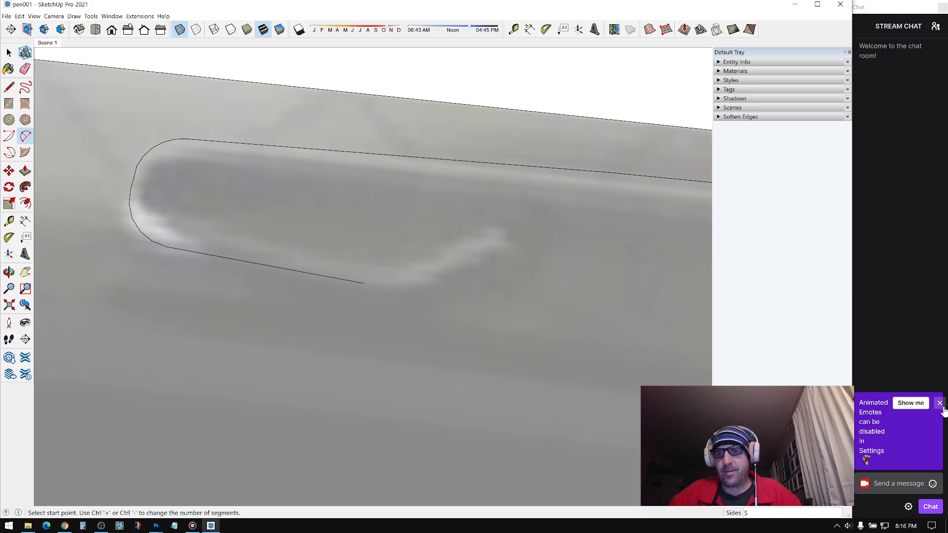
{"action": "left_click", "coordinate": [940, 403]}
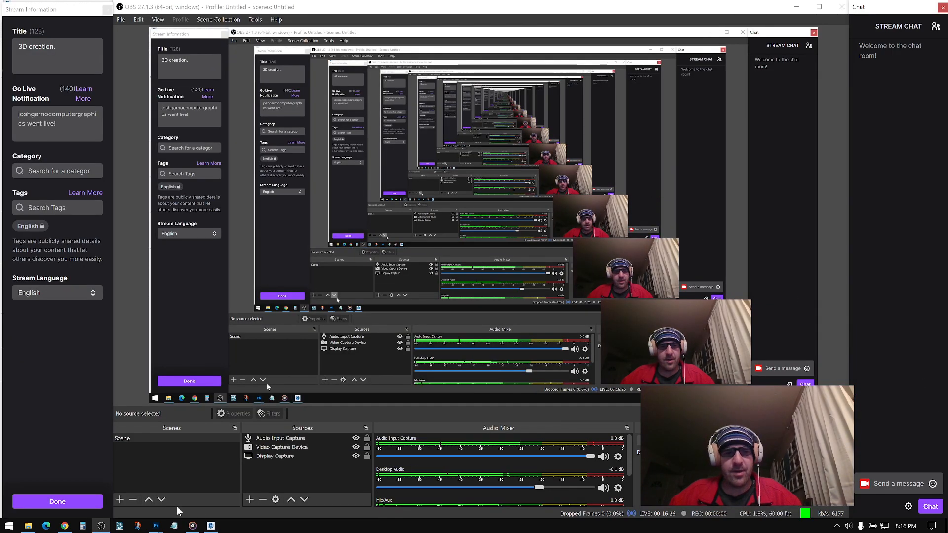
{"action": "left_click", "coordinate": [211, 527]}
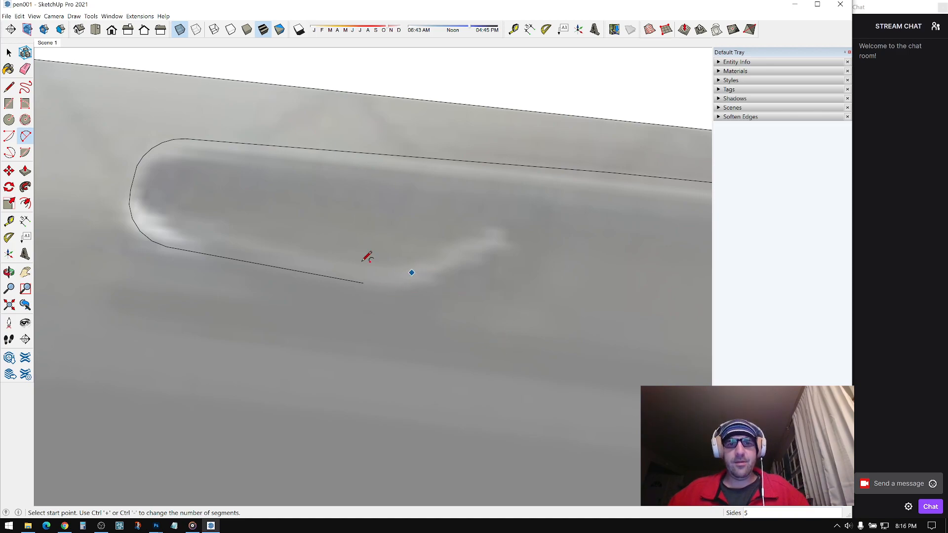
Draw a tangent arc about 9/16" wide at the tip's underside bump, followed by a rising line about 7/16" long
{"action": "left_click", "coordinate": [364, 283]}
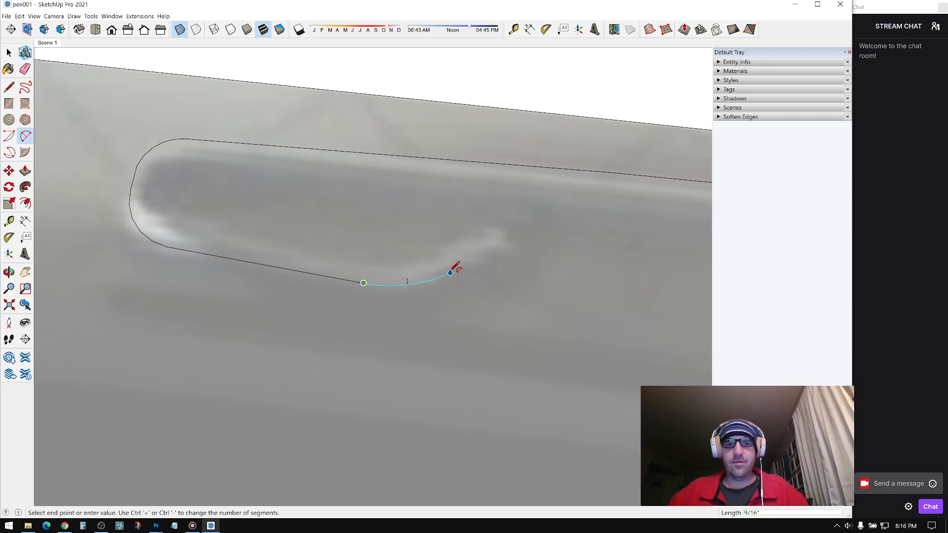
{"action": "scroll", "coordinate": [455, 265], "scroll_direction": "up", "scroll_amount": 2}
{"action": "double_click", "coordinate": [453, 269]}
{"action": "key", "text": "l"}
{"action": "left_click", "coordinate": [450, 270]}
{"action": "scroll", "coordinate": [527, 233], "scroll_direction": "up", "scroll_amount": 1}
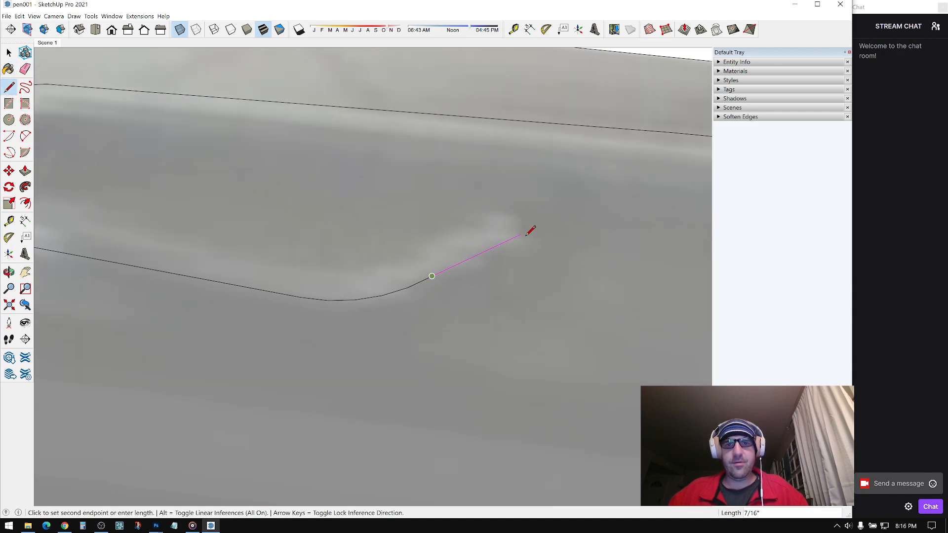
Close the clip profile with a 1" line, a short step down and a line about 11 13/16" long to its outer end
{"action": "middle_click_drag", "start_coordinate": [515, 230], "coordinate": [355, 212]}
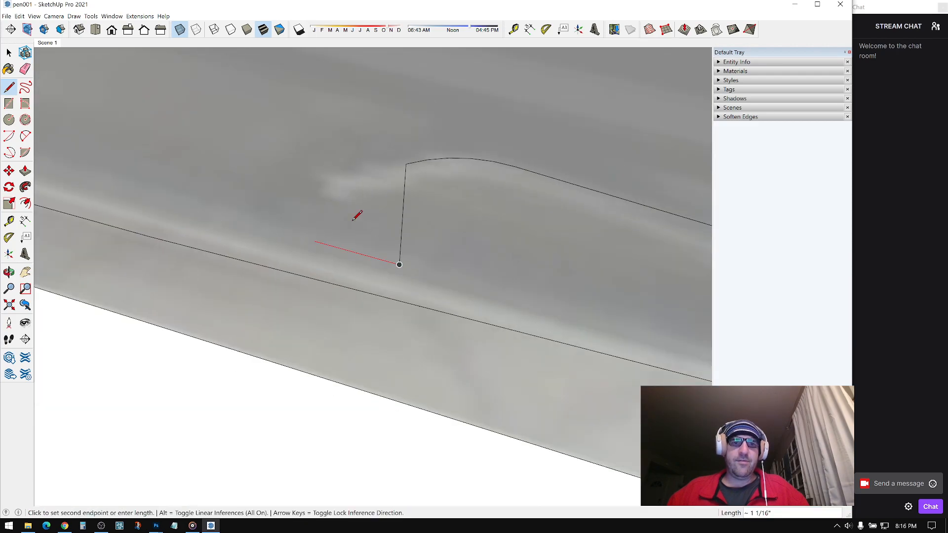
{"action": "middle_click_drag", "start_coordinate": [374, 168], "coordinate": [370, 224]}
{"action": "middle_click_drag", "start_coordinate": [563, 202], "coordinate": [212, 205]}
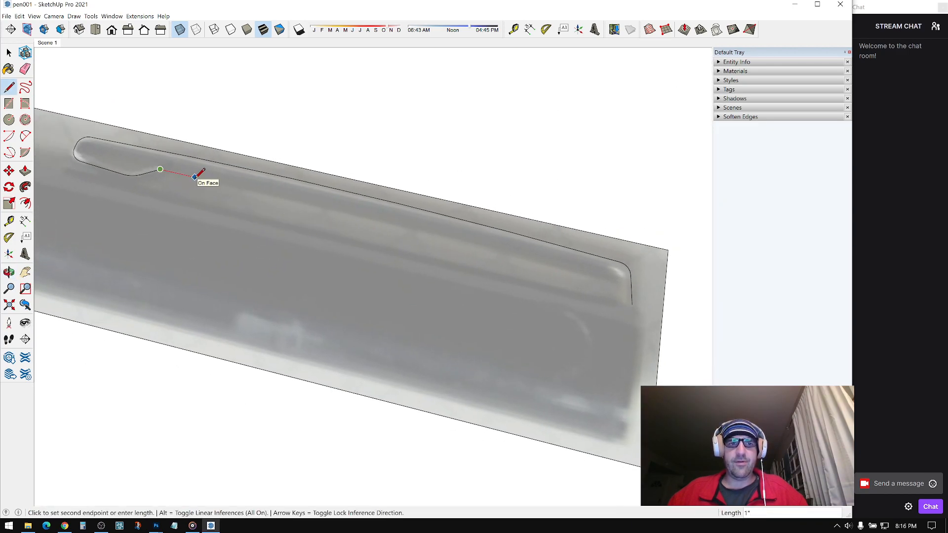
{"action": "left_click", "coordinate": [634, 301]}
{"action": "left_click", "coordinate": [632, 304]}
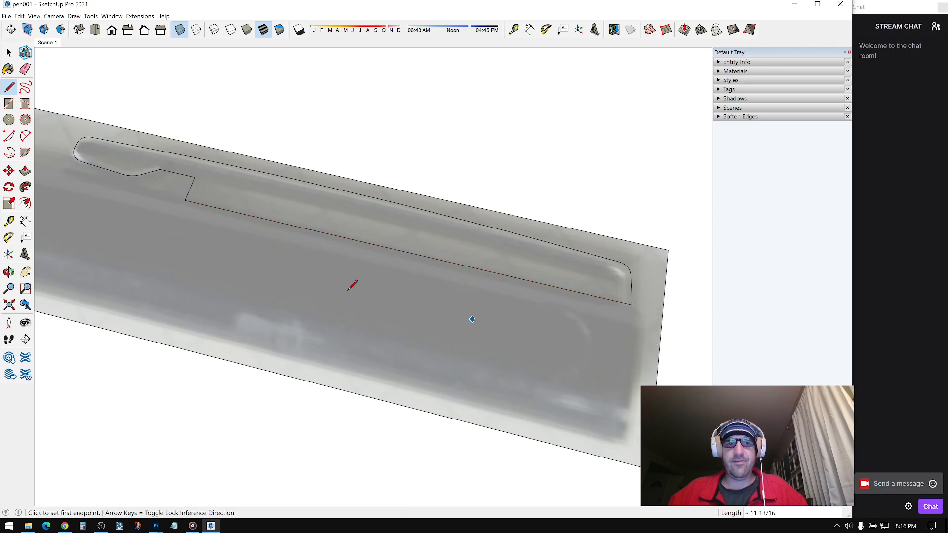
Offset the closed clip profile inward by about 3/16"
{"action": "key", "text": "space"}
{"action": "scroll", "coordinate": [348, 291], "scroll_direction": "down", "scroll_amount": 1}
{"action": "middle_click_drag", "start_coordinate": [382, 176], "coordinate": [246, 229]}
{"action": "scroll", "coordinate": [247, 229], "scroll_direction": "up", "scroll_amount": 3}
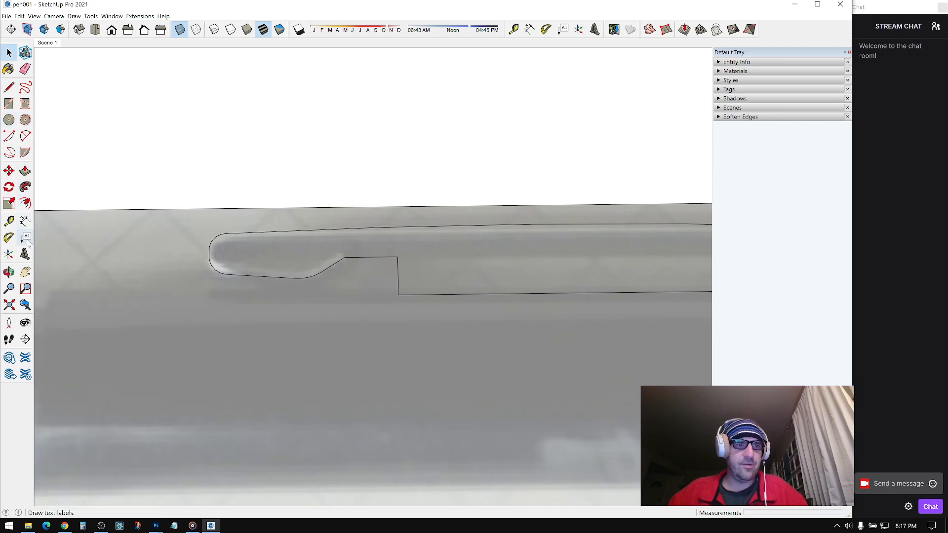
{"action": "left_click", "coordinate": [26, 204]}
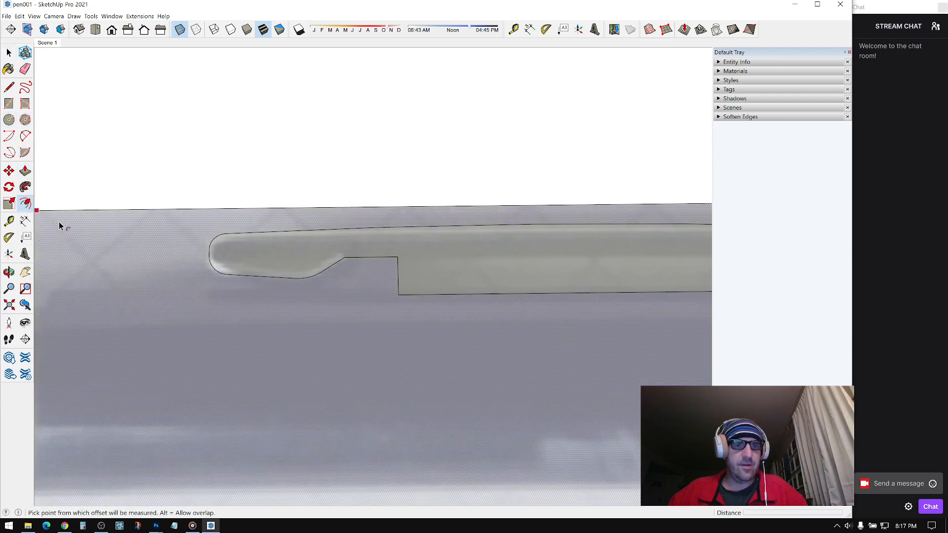
{"action": "left_click", "coordinate": [434, 234]}
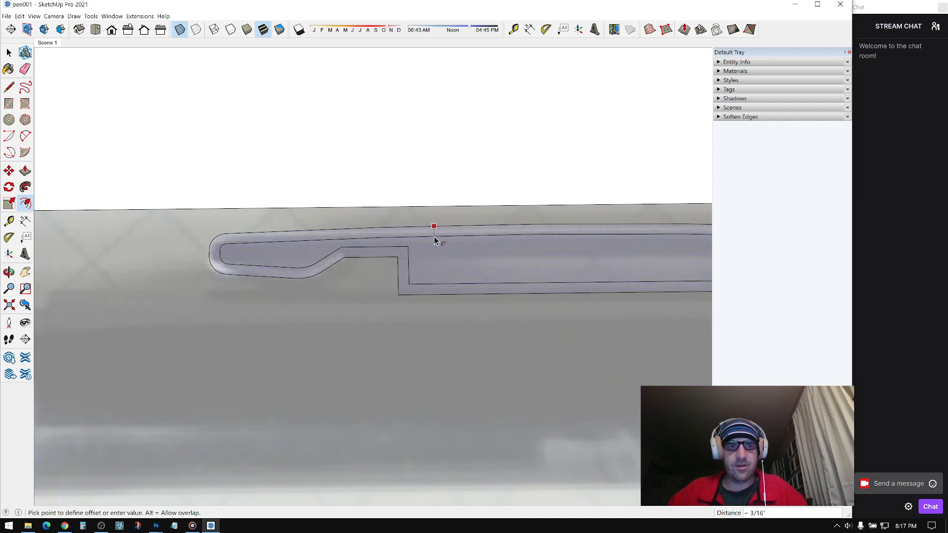
{"action": "left_click", "coordinate": [436, 242]}
Draw a short line joining the inner offset corner to the outer outline at the clip's cap end
{"action": "middle_click_drag", "start_coordinate": [445, 241], "coordinate": [138, 134]}
{"action": "key", "text": "l"}
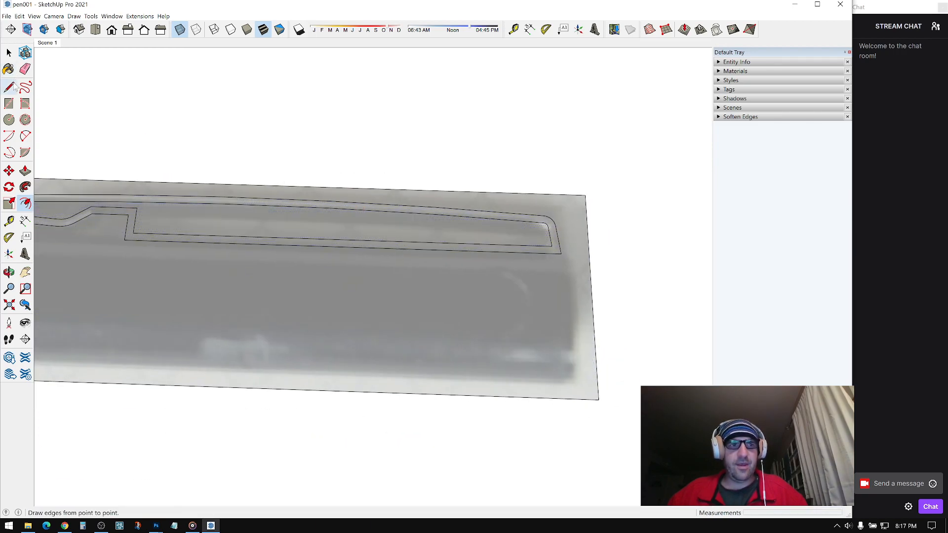
{"action": "scroll", "coordinate": [568, 252], "scroll_direction": "up", "scroll_amount": 5}
{"action": "left_click", "coordinate": [574, 283]}
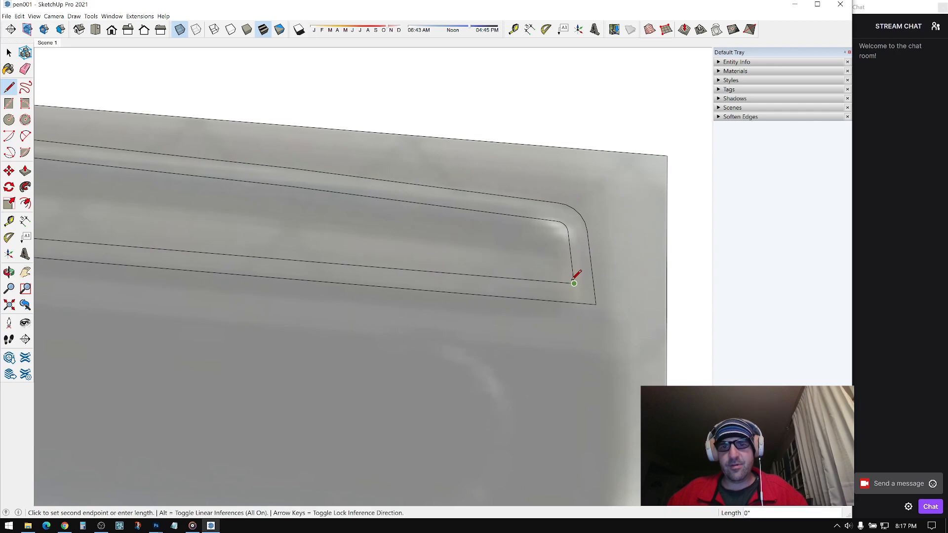
{"action": "scroll", "coordinate": [578, 292], "scroll_direction": "up", "scroll_amount": 1}
{"action": "left_click", "coordinate": [580, 304]}
Draw a 3/16" perpendicular line across the offset strip at the end of the clip's rising hook
{"action": "scroll", "coordinate": [627, 266], "scroll_direction": "down", "scroll_amount": 4}
{"action": "scroll", "coordinate": [424, 230], "scroll_direction": "up", "scroll_amount": 2}
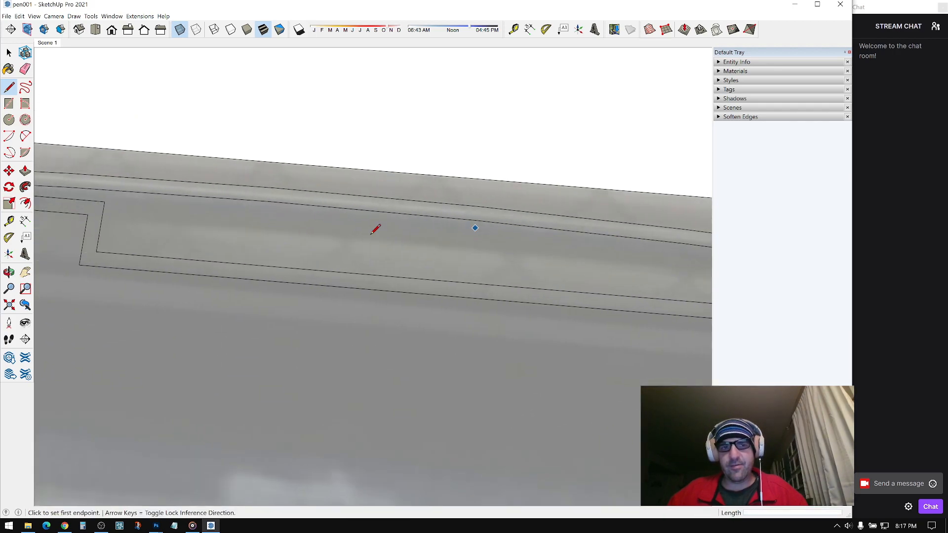
{"action": "scroll", "coordinate": [373, 232], "scroll_direction": "down", "scroll_amount": 3}
{"action": "scroll", "coordinate": [407, 250], "scroll_direction": "up", "scroll_amount": 4}
{"action": "left_click", "coordinate": [440, 273]}
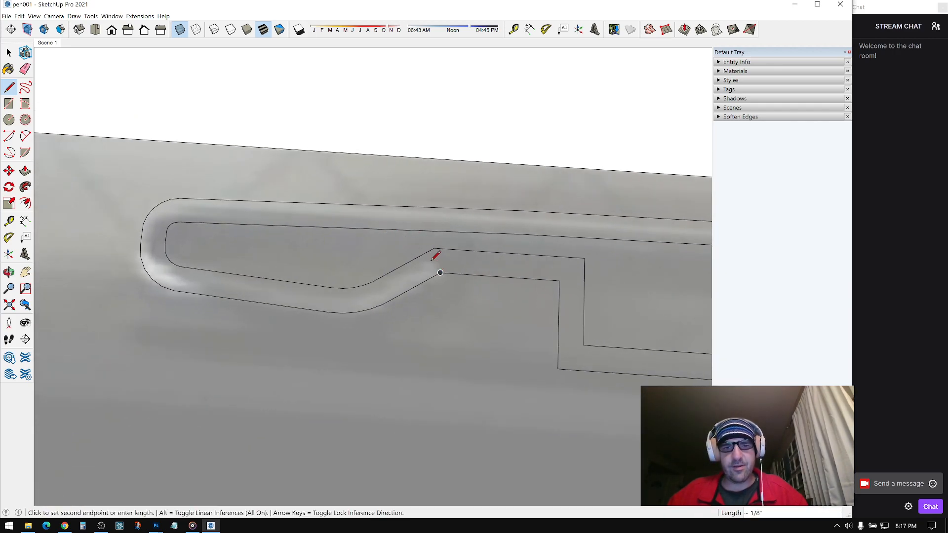
{"action": "scroll", "coordinate": [440, 272], "scroll_direction": "up", "scroll_amount": 3}
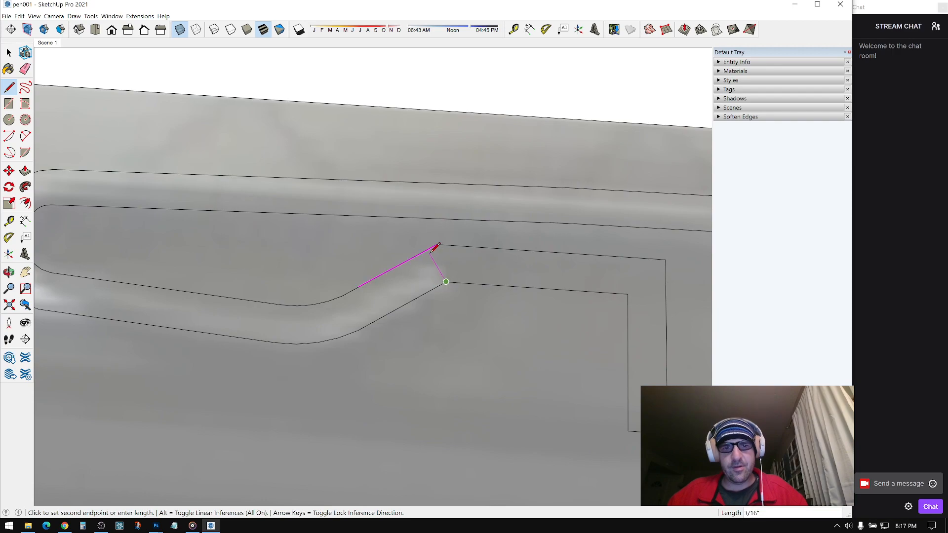
{"action": "left_click", "coordinate": [429, 250]}
Erase the surplus stepped and underside edges between the two cross lines, leaving only the thin bent clip strip
{"action": "scroll", "coordinate": [440, 222], "scroll_direction": "down", "scroll_amount": 3}
{"action": "key", "text": "e"}
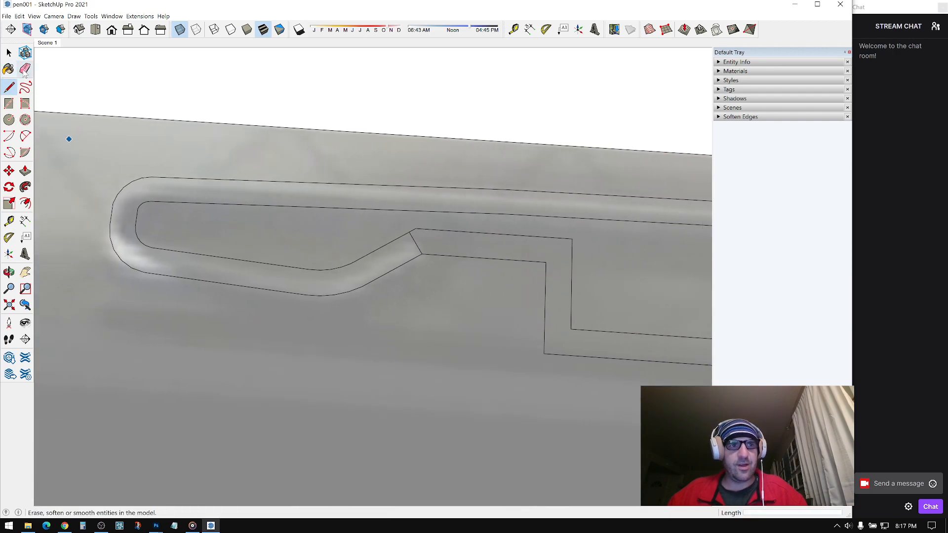
{"action": "mouse_move", "coordinate": [411, 226]}
{"action": "left_mouse_down"}
{"action": "mouse_move", "coordinate": [529, 289]}
{"action": "mouse_move", "coordinate": [577, 361]}
{"action": "mouse_move", "coordinate": [609, 336]}
{"action": "left_mouse_up"}
{"action": "mouse_move", "coordinate": [609, 336]}
{"action": "middle_mouse_down"}
{"action": "mouse_move", "coordinate": [383, 254]}
{"action": "mouse_move", "coordinate": [398, 269]}
{"action": "mouse_move", "coordinate": [397, 229]}
{"action": "mouse_move", "coordinate": [275, 110]}
{"action": "mouse_move", "coordinate": [196, 123]}
{"action": "middle_mouse_up"}
{"action": "scroll", "coordinate": [397, 230], "scroll_direction": "down", "scroll_amount": 3}
Copy the thin clip strip face and its edges straight down along the blue axis, clear of the photo face
{"action": "key", "text": "space"}
{"action": "middle_click_drag", "start_coordinate": [346, 163], "coordinate": [127, 151]}
{"action": "middle_click_drag", "start_coordinate": [190, 208], "coordinate": [281, 257]}
{"action": "scroll", "coordinate": [301, 259], "scroll_direction": "up", "scroll_amount": 3}
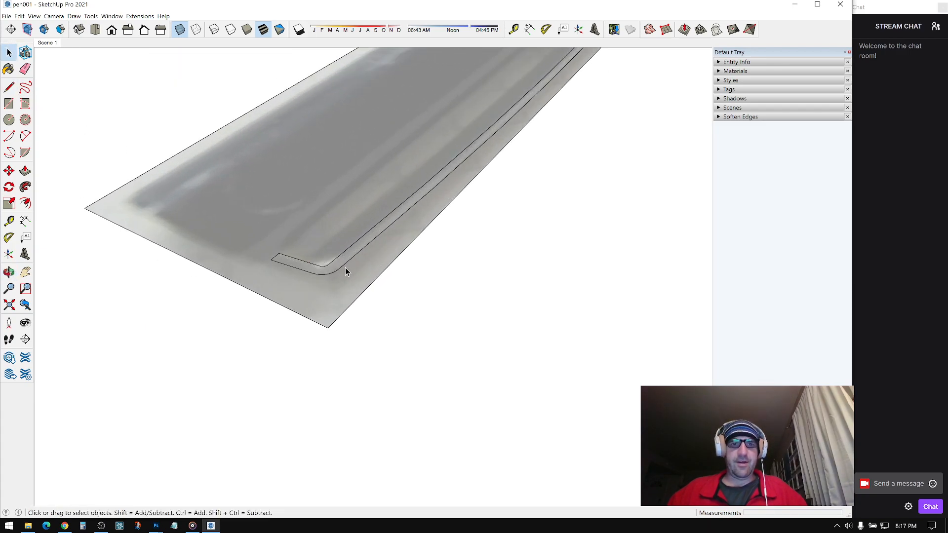
{"action": "middle_click_drag", "start_coordinate": [395, 197], "coordinate": [309, 261], "text": "shift"}
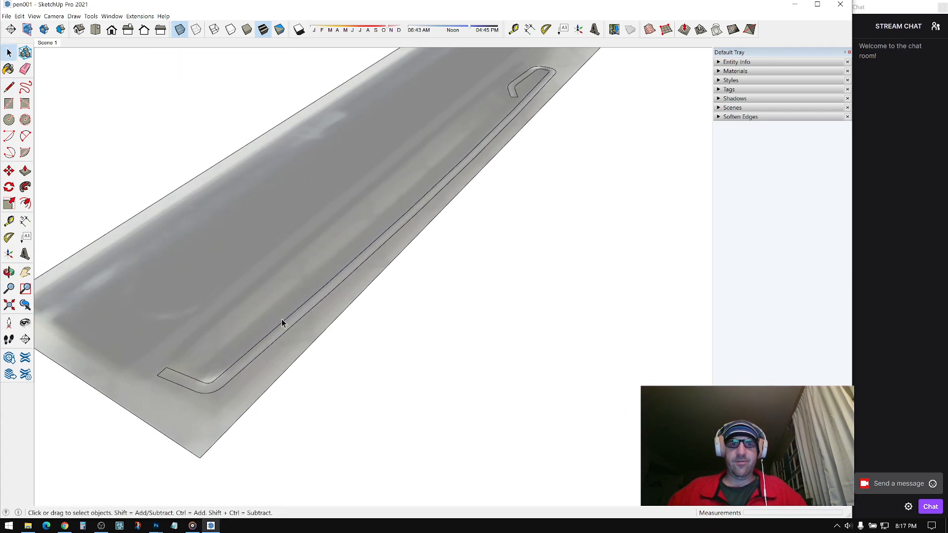
{"action": "middle_click_drag", "start_coordinate": [208, 392], "coordinate": [290, 259]}
{"action": "middle_click_drag", "start_coordinate": [316, 221], "coordinate": [310, 130]}
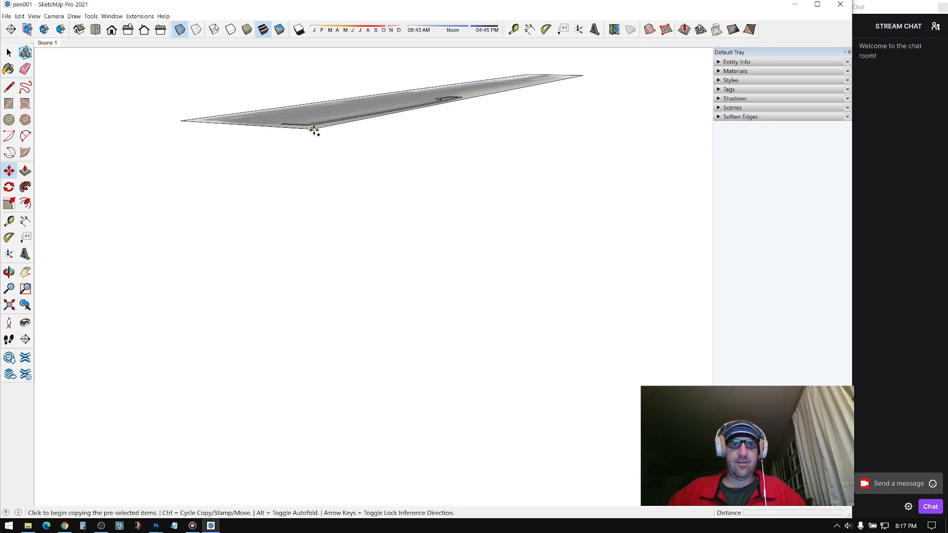
{"action": "left_click", "coordinate": [313, 129]}
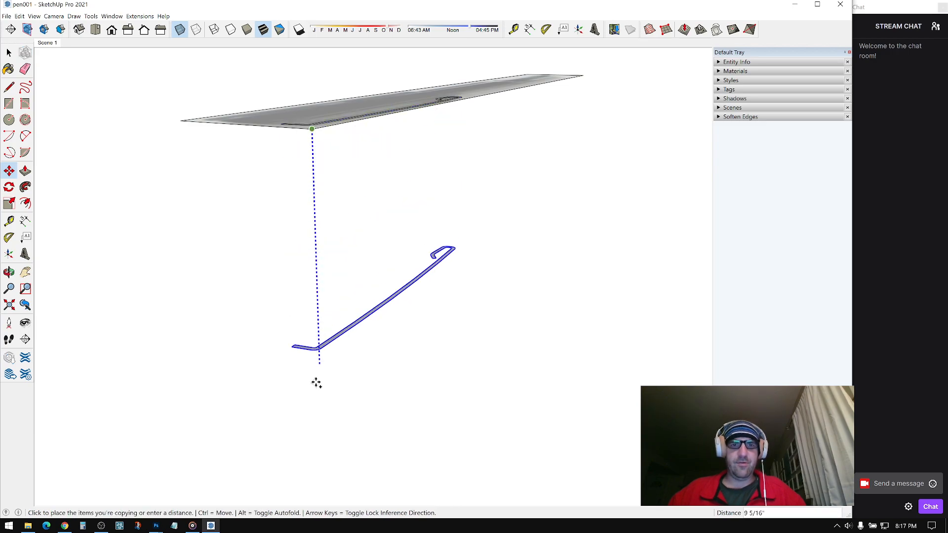
{"action": "middle_click_drag", "start_coordinate": [390, 396], "coordinate": [386, 369]}
{"action": "scroll", "coordinate": [318, 362], "scroll_direction": "up", "scroll_amount": 6}
{"action": "scroll", "coordinate": [322, 365], "scroll_direction": "down", "scroll_amount": 5}
{"action": "middle_click_drag", "start_coordinate": [325, 366], "coordinate": [423, 262]}
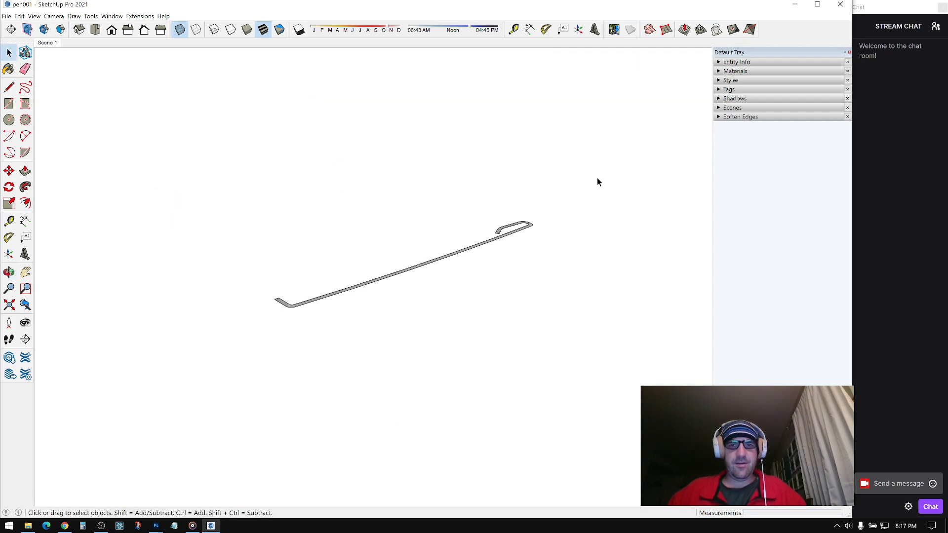
{"action": "scroll", "coordinate": [320, 291], "scroll_direction": "up", "scroll_amount": 4}
{"action": "middle_click_drag", "start_coordinate": [320, 291], "coordinate": [614, 181]}
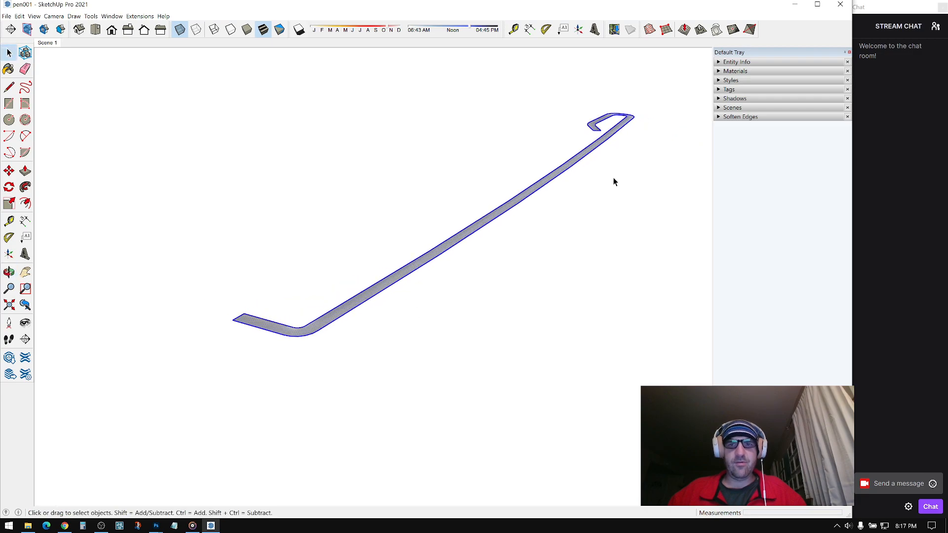
{"action": "left_click", "coordinate": [722, 72]}
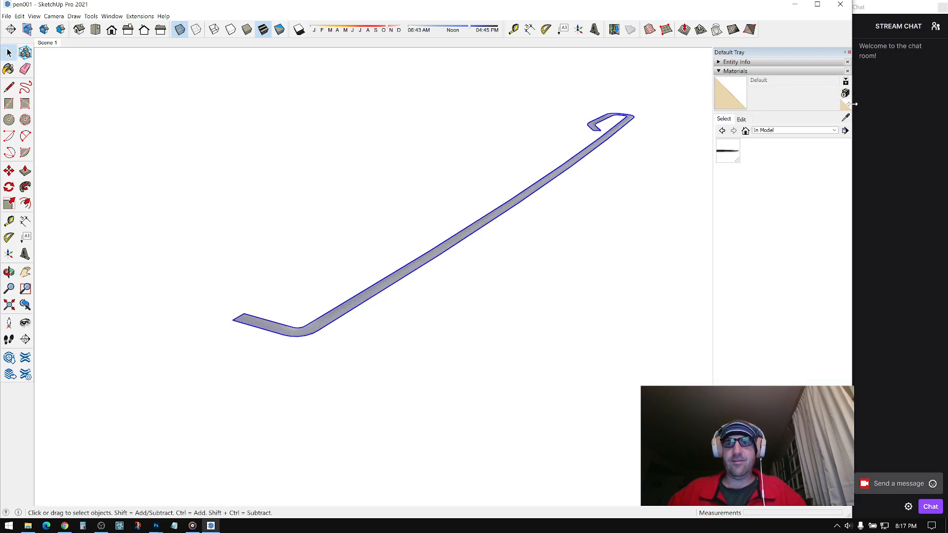
{"action": "middle_click_drag", "start_coordinate": [328, 286], "coordinate": [514, 117]}
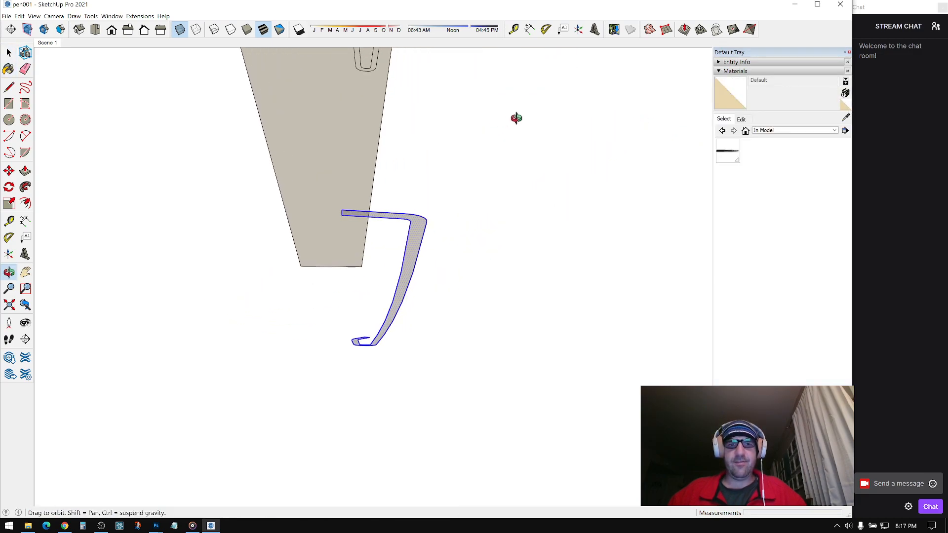
{"action": "left_click", "coordinate": [479, 213]}
{"action": "middle_click_drag", "start_coordinate": [479, 212], "coordinate": [411, 287]}
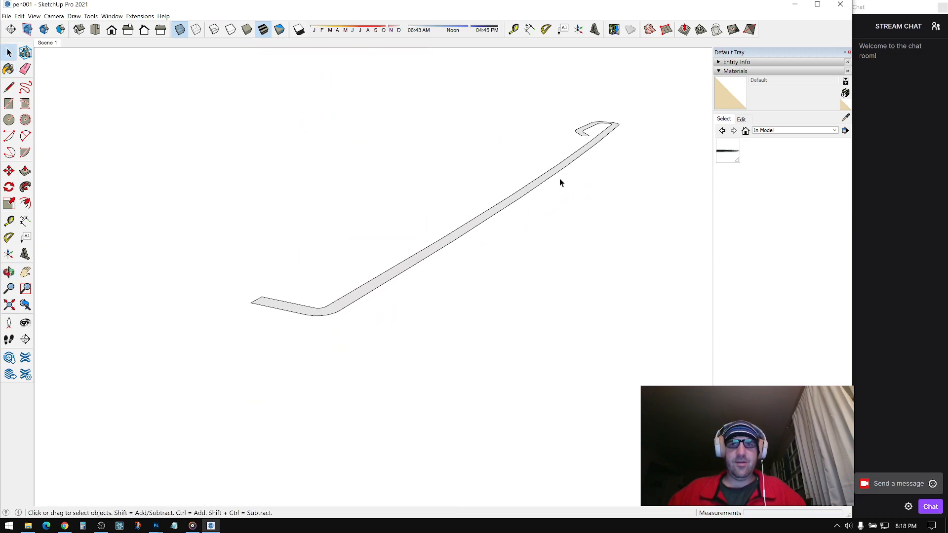
{"action": "left_click", "coordinate": [719, 72]}
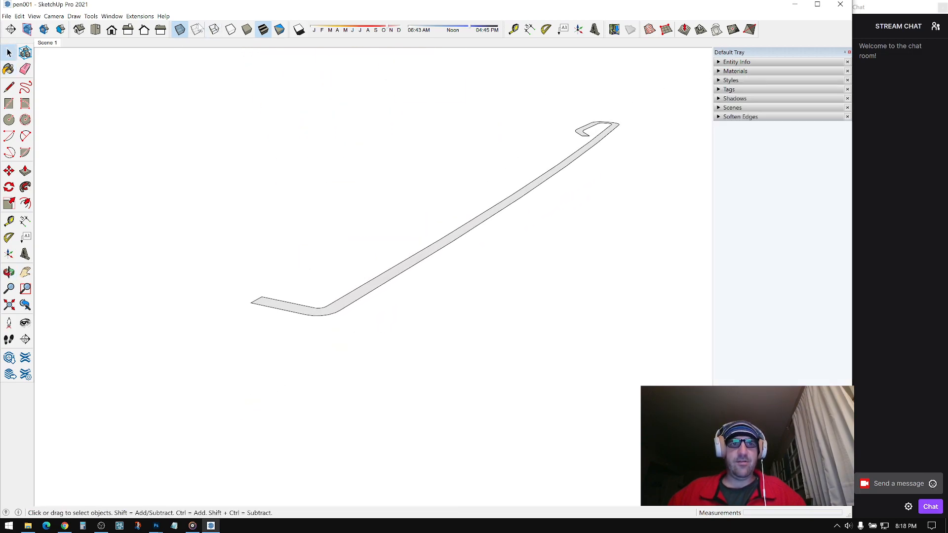
Turn off X-ray display and extrude the thin clip strip face by 3/4"
{"action": "left_click", "coordinate": [182, 29]}
{"action": "middle_click_drag", "start_coordinate": [387, 281], "coordinate": [392, 212]}
{"action": "middle_click_drag", "start_coordinate": [382, 256], "coordinate": [232, 425]}
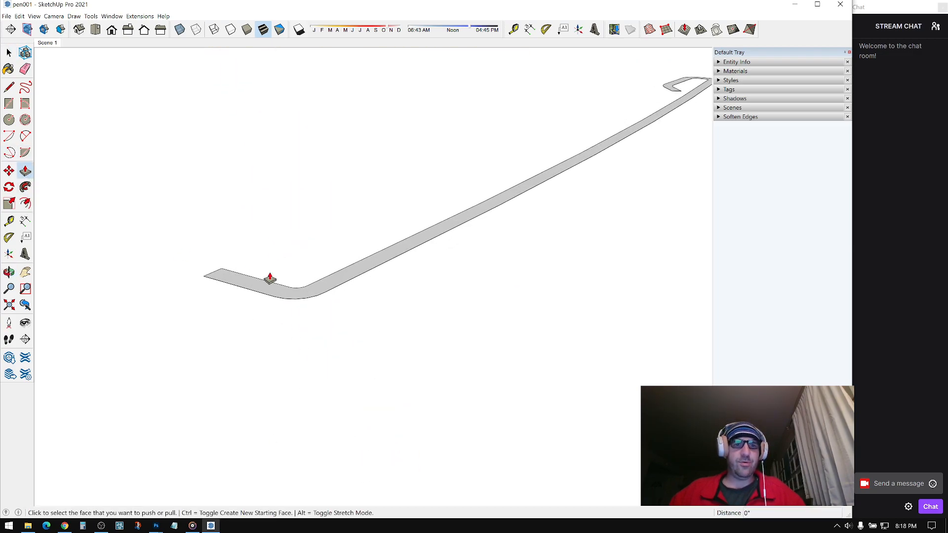
{"action": "left_click", "coordinate": [322, 286]}
{"action": "scroll", "coordinate": [321, 232], "scroll_direction": "down", "scroll_amount": 3}
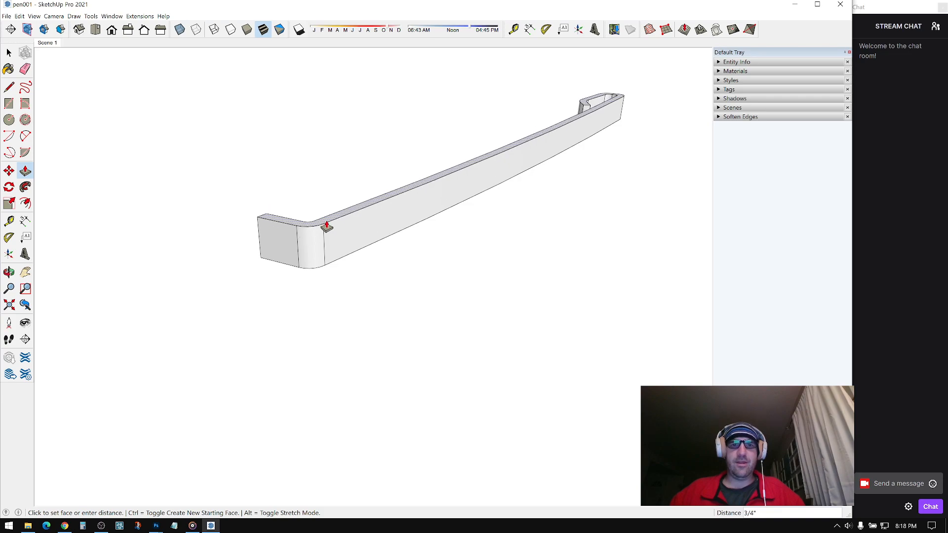
{"action": "left_click", "coordinate": [326, 223]}
{"action": "middle_click_drag", "start_coordinate": [326, 224], "coordinate": [378, 178]}
{"action": "key", "text": "space"}
Examine the edges around the bend at the extruded clip's short end from both sides
{"action": "scroll", "coordinate": [372, 218], "scroll_direction": "up", "scroll_amount": 5}
{"action": "middle_click_drag", "start_coordinate": [371, 218], "coordinate": [297, 166]}
{"action": "middle_click_drag", "start_coordinate": [443, 199], "coordinate": [165, 233]}
{"action": "scroll", "coordinate": [384, 187], "scroll_direction": "up", "scroll_amount": 3}
{"action": "scroll", "coordinate": [389, 228], "scroll_direction": "down", "scroll_amount": 3}
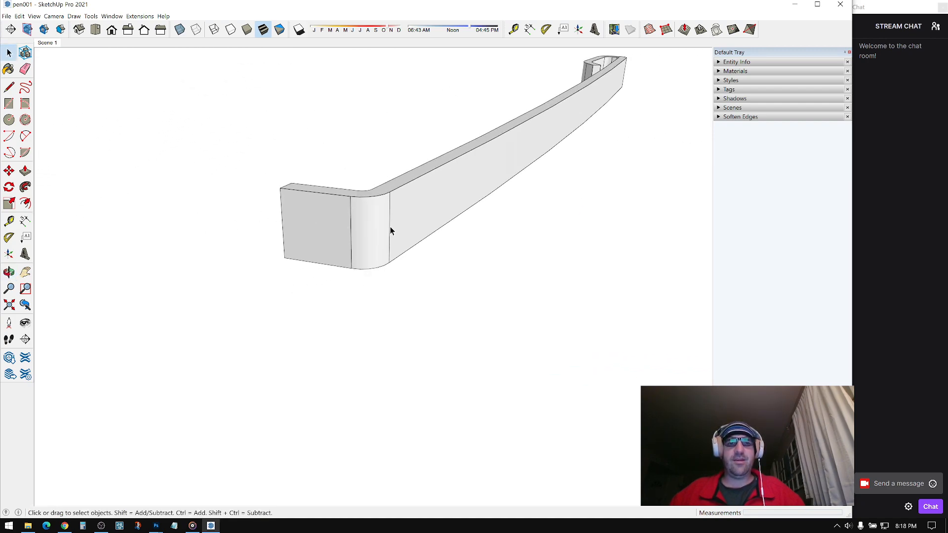
{"action": "scroll", "coordinate": [345, 239], "scroll_direction": "down", "scroll_amount": 2}
{"action": "middle_click_drag", "start_coordinate": [345, 239], "coordinate": [455, 244]}
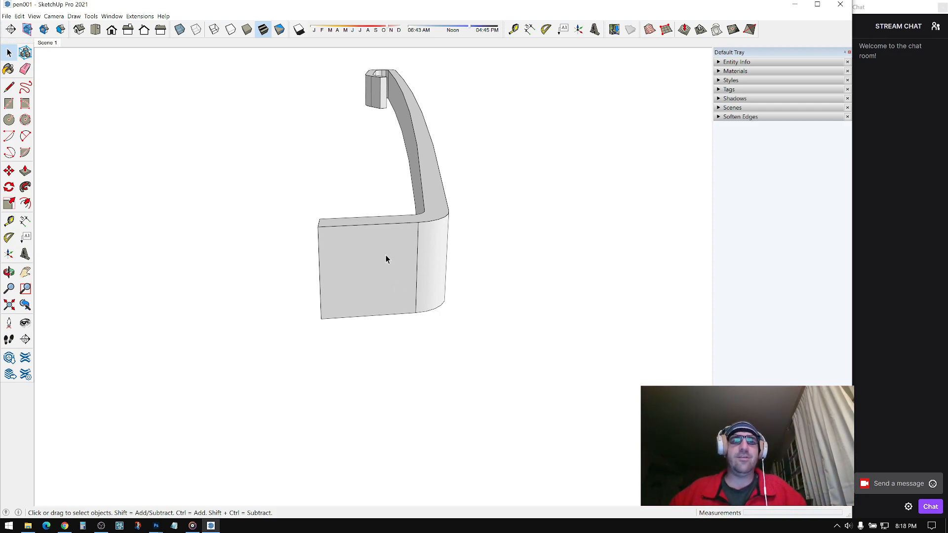
{"action": "middle_click_drag", "start_coordinate": [416, 269], "coordinate": [394, 278]}
{"action": "scroll", "coordinate": [394, 278], "scroll_direction": "up", "scroll_amount": 6}
{"action": "scroll", "coordinate": [275, 270], "scroll_direction": "down", "scroll_amount": 5}
{"action": "middle_click_drag", "start_coordinate": [276, 270], "coordinate": [218, 282]}
{"action": "scroll", "coordinate": [324, 303], "scroll_direction": "up", "scroll_amount": 5}
{"action": "middle_click_drag", "start_coordinate": [199, 207], "coordinate": [305, 278]}
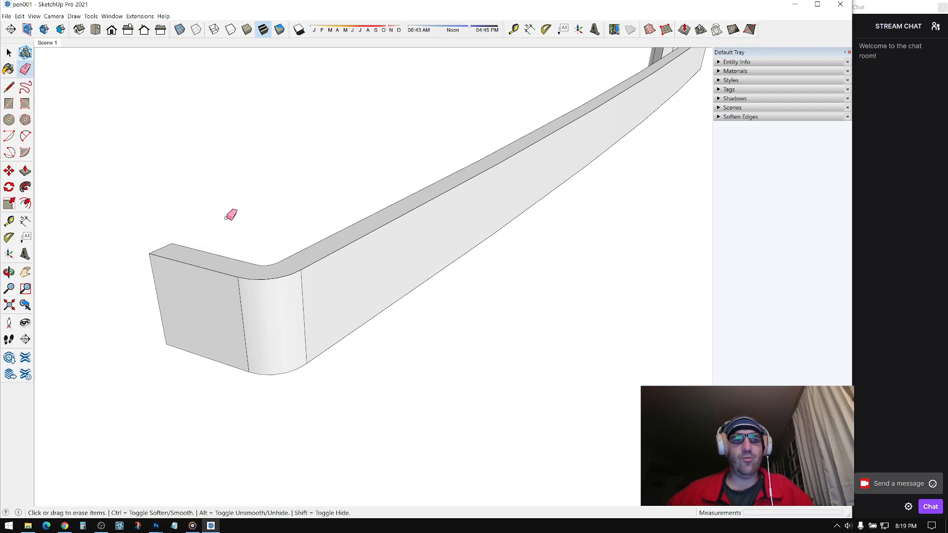
Try removing the vertical edge beside the bend at the clip's short end with the Eraser and undo it
{"action": "left_click", "coordinate": [240, 301]}
{"action": "mouse_move", "coordinate": [288, 318]}
{"action": "middle_mouse_down"}
{"action": "mouse_move", "coordinate": [519, 264]}
{"action": "mouse_move", "coordinate": [688, 186]}
{"action": "mouse_move", "coordinate": [393, 224]}
{"action": "mouse_move", "coordinate": [260, 314]}
{"action": "mouse_move", "coordinate": [328, 296]}
{"action": "mouse_move", "coordinate": [300, 314]}
{"action": "mouse_move", "coordinate": [267, 305]}
{"action": "mouse_move", "coordinate": [289, 292]}
{"action": "middle_mouse_up"}
{"action": "key", "text": "e"}
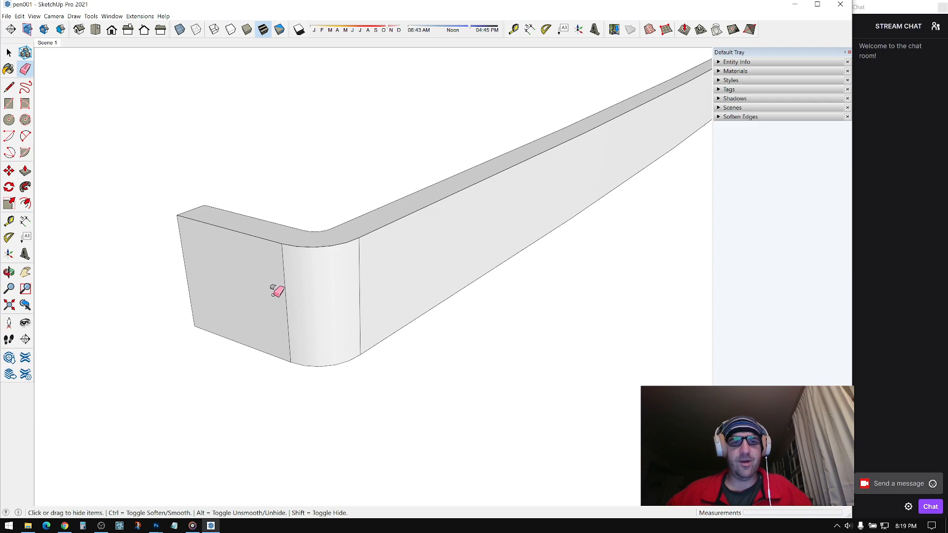
{"action": "mouse_move", "coordinate": [288, 286]}
{"action": "middle_mouse_down"}
{"action": "mouse_move", "coordinate": [360, 298]}
{"action": "mouse_move", "coordinate": [457, 190]}
{"action": "mouse_move", "coordinate": [546, 303]}
{"action": "mouse_move", "coordinate": [316, 316]}
{"action": "mouse_move", "coordinate": [239, 355]}
{"action": "middle_mouse_up"}
{"action": "scroll", "coordinate": [316, 318], "scroll_direction": "up", "scroll_amount": 2}
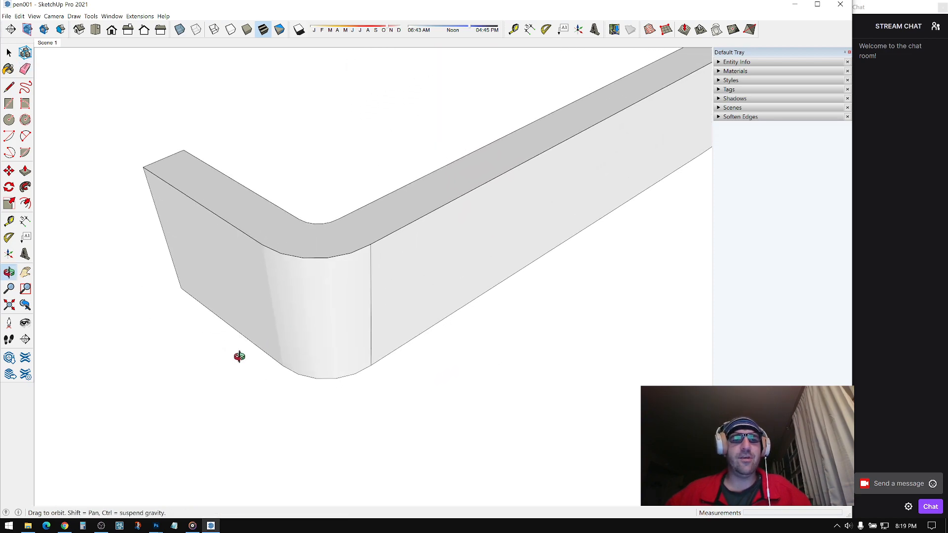
{"action": "mouse_move", "coordinate": [265, 273]}
{"action": "middle_mouse_down"}
{"action": "mouse_move", "coordinate": [244, 320]}
{"action": "mouse_move", "coordinate": [278, 288]}
{"action": "mouse_move", "coordinate": [301, 303]}
{"action": "mouse_move", "coordinate": [272, 307]}
{"action": "mouse_move", "coordinate": [327, 299]}
{"action": "middle_mouse_up"}
{"action": "key", "text": "ctrl+z"}
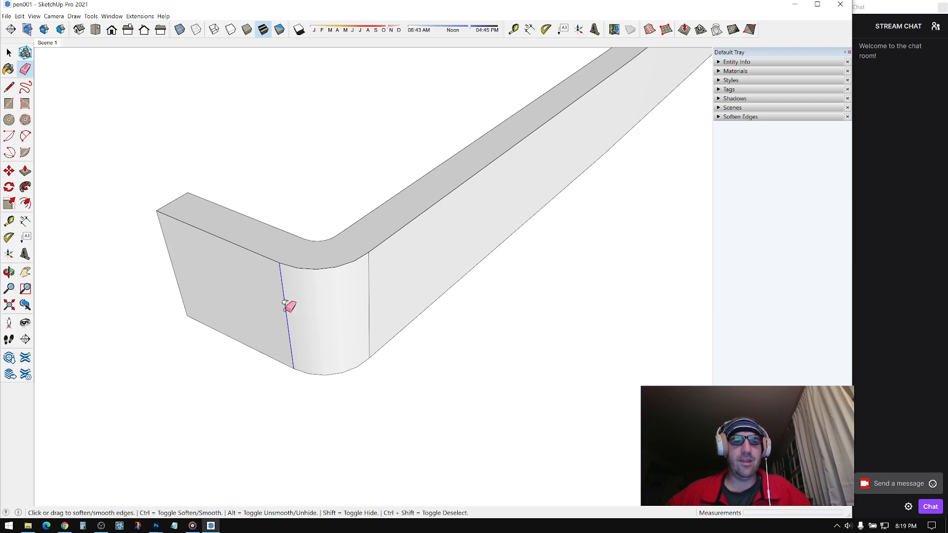
Soften the vertical edges on the outer and inner sides of the bend at the clip's short end
{"action": "mouse_move", "coordinate": [185, 340]}
{"action": "middle_mouse_down"}
{"action": "mouse_move", "coordinate": [231, 324]}
{"action": "mouse_move", "coordinate": [168, 197]}
{"action": "mouse_move", "coordinate": [523, 67]}
{"action": "mouse_move", "coordinate": [364, 280]}
{"action": "mouse_move", "coordinate": [277, 74]}
{"action": "mouse_move", "coordinate": [243, 68]}
{"action": "mouse_move", "coordinate": [210, 152]}
{"action": "mouse_move", "coordinate": [170, 326]}
{"action": "mouse_move", "coordinate": [330, 298]}
{"action": "mouse_move", "coordinate": [318, 405]}
{"action": "mouse_move", "coordinate": [378, 235]}
{"action": "mouse_move", "coordinate": [493, 242]}
{"action": "mouse_move", "coordinate": [432, 284]}
{"action": "mouse_move", "coordinate": [359, 229]}
{"action": "middle_mouse_up"}
{"action": "key", "text": "e"}
{"action": "key", "text": "space"}
{"action": "scroll", "coordinate": [406, 221], "scroll_direction": "up", "scroll_amount": 2}
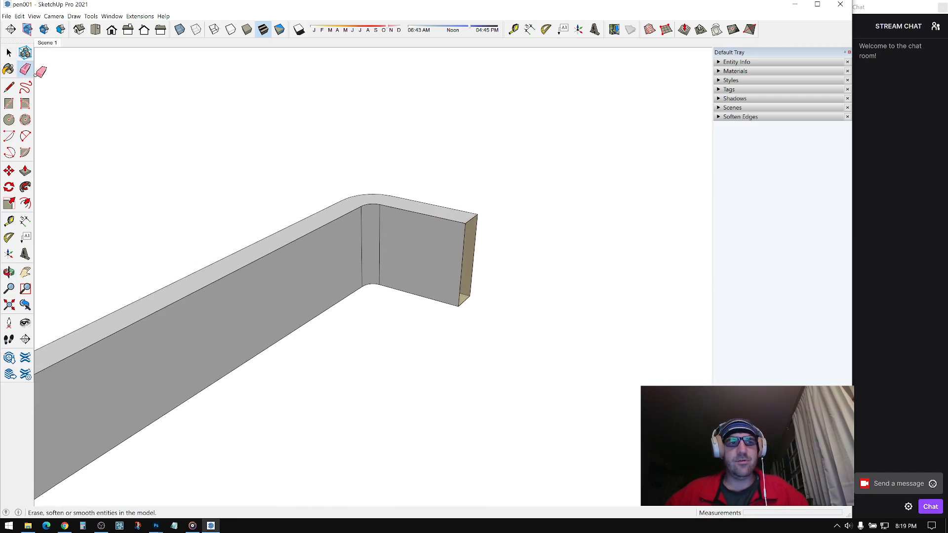
{"action": "scroll", "coordinate": [338, 189], "scroll_direction": "up", "scroll_amount": 2}
Soften the vertical edges around the clip's curled hook end, on its outer and inner faces
{"action": "middle_click_drag", "start_coordinate": [405, 247], "coordinate": [260, 230]}
{"action": "scroll", "coordinate": [349, 272], "scroll_direction": "up", "scroll_amount": 4}
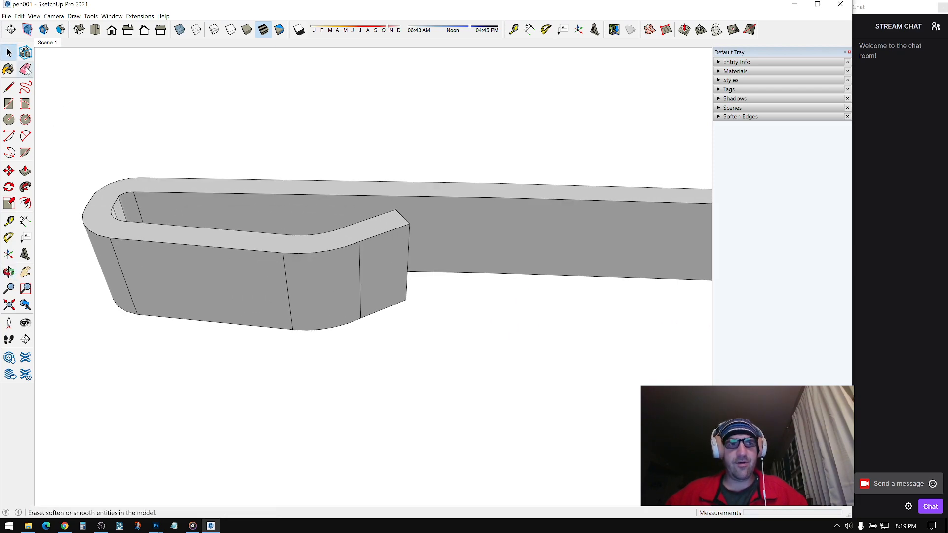
{"action": "middle_click_drag", "start_coordinate": [117, 255], "coordinate": [356, 190]}
{"action": "middle_click_drag", "start_coordinate": [304, 219], "coordinate": [142, 262]}
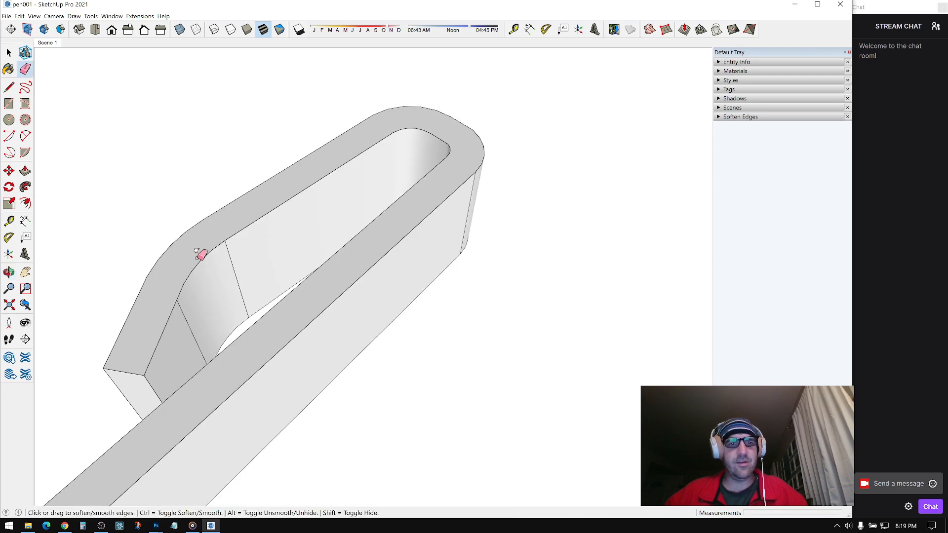
{"action": "mouse_move", "coordinate": [227, 280]}
{"action": "middle_mouse_down"}
{"action": "mouse_move", "coordinate": [229, 247]}
{"action": "mouse_move", "coordinate": [398, 275]}
{"action": "mouse_move", "coordinate": [178, 216]}
{"action": "mouse_move", "coordinate": [388, 266]}
{"action": "mouse_move", "coordinate": [360, 256]}
{"action": "mouse_move", "coordinate": [460, 243]}
{"action": "mouse_move", "coordinate": [182, 262]}
{"action": "mouse_move", "coordinate": [230, 281]}
{"action": "middle_mouse_up"}
{"action": "scroll", "coordinate": [239, 229], "scroll_direction": "up", "scroll_amount": 3}
{"action": "middle_click_drag", "start_coordinate": [239, 229], "coordinate": [345, 237]}
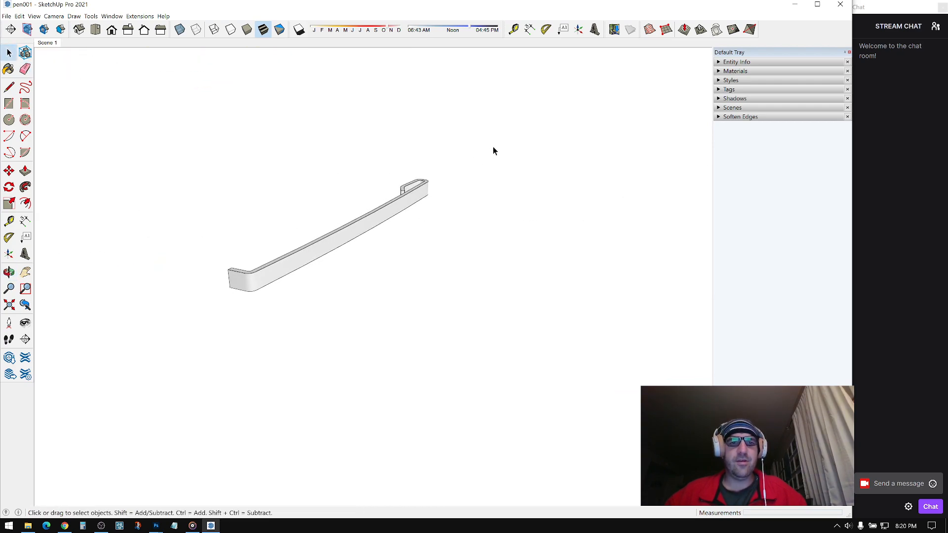
Select the whole extruded clip and display the materials used in the model
{"action": "left_click_drag", "start_coordinate": [168, 380], "coordinate": [169, 380]}
{"action": "middle_click_drag", "start_coordinate": [188, 336], "coordinate": [215, 280]}
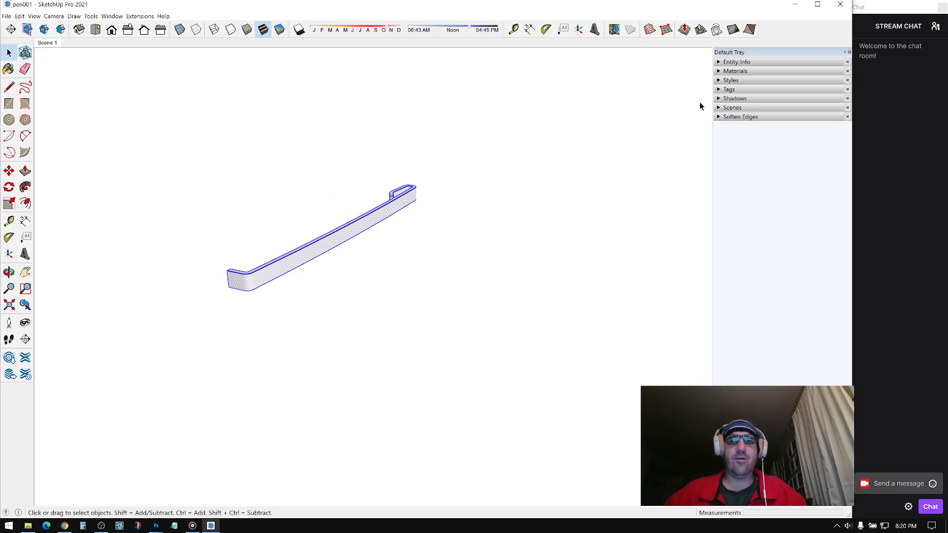
{"action": "left_click", "coordinate": [734, 71]}
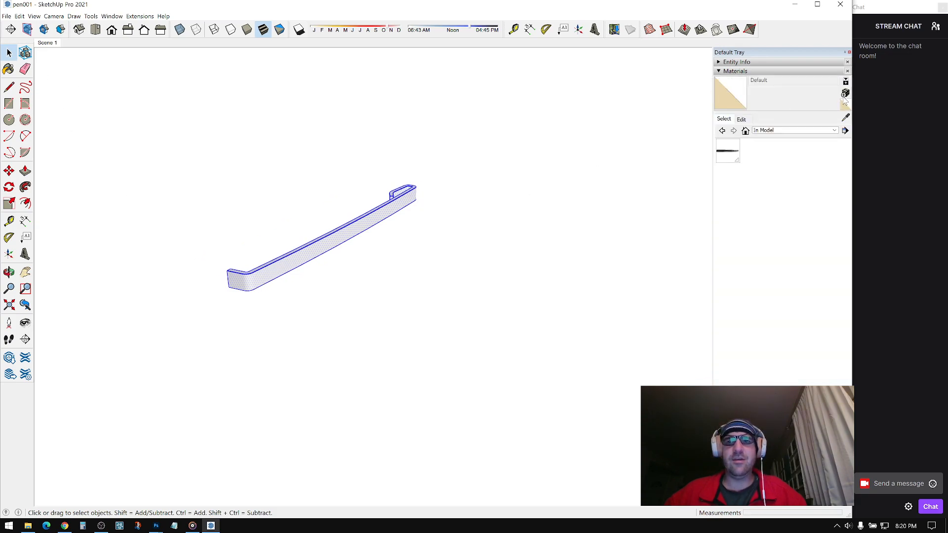
{"action": "middle_click_drag", "start_coordinate": [408, 218], "coordinate": [652, 144]}
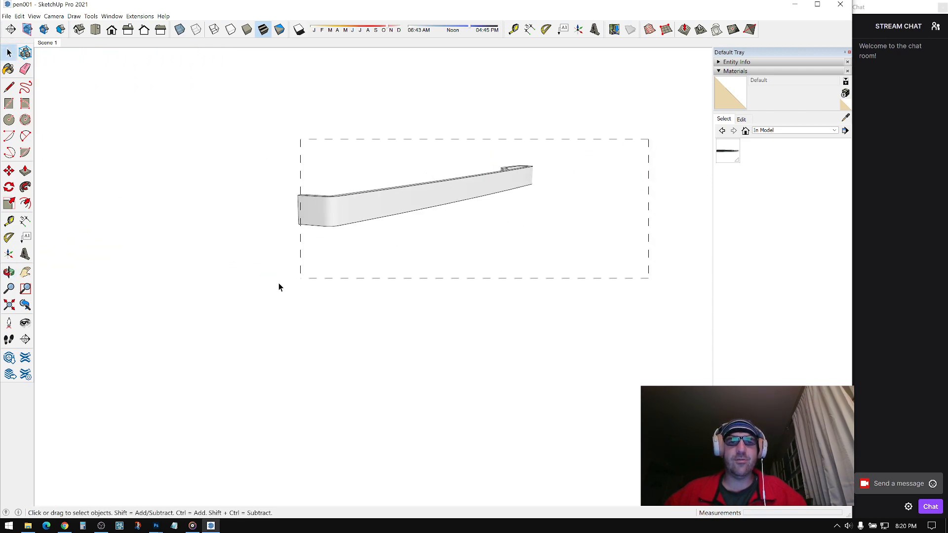
Examine the extruded clip from several sides and from close up
{"action": "middle_click_drag", "start_coordinate": [428, 197], "coordinate": [394, 235]}
{"action": "scroll", "coordinate": [425, 205], "scroll_direction": "down", "scroll_amount": 2}
{"action": "scroll", "coordinate": [425, 208], "scroll_direction": "up", "scroll_amount": 1}
{"action": "scroll", "coordinate": [425, 207], "scroll_direction": "up", "scroll_amount": 3}
{"action": "middle_click_drag", "start_coordinate": [427, 203], "coordinate": [487, 202]}
{"action": "middle_click_drag", "start_coordinate": [426, 262], "coordinate": [286, 231]}
{"action": "scroll", "coordinate": [460, 249], "scroll_direction": "up", "scroll_amount": 2}
{"action": "left_click", "coordinate": [556, 234]}
Sample the material from the pen photo face and paint it onto the whole clip
{"action": "scroll", "coordinate": [551, 153], "scroll_direction": "down", "scroll_amount": 3}
{"action": "middle_click_drag", "start_coordinate": [370, 251], "coordinate": [457, 219]}
{"action": "middle_click_drag", "start_coordinate": [305, 291], "coordinate": [360, 276]}
{"action": "scroll", "coordinate": [460, 284], "scroll_direction": "up", "scroll_amount": 3}
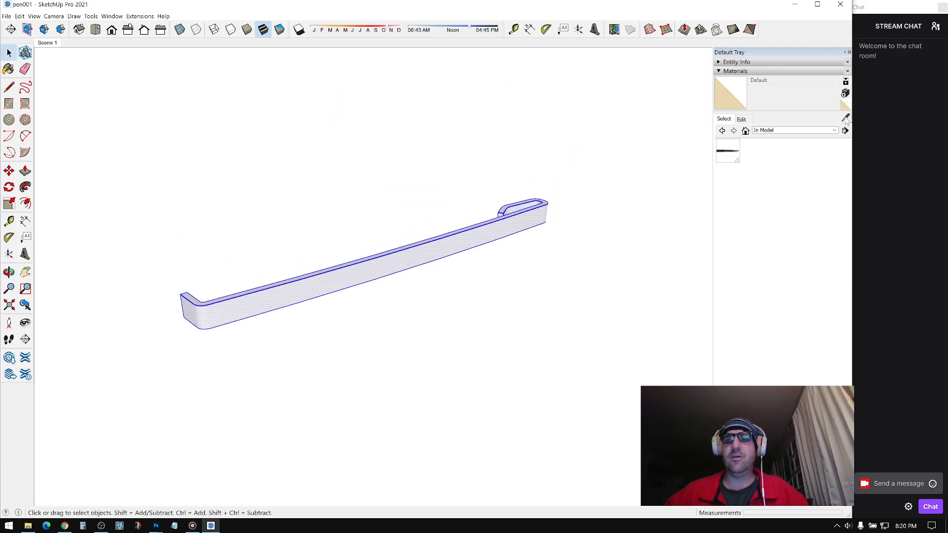
{"action": "left_click", "coordinate": [844, 119]}
{"action": "mouse_move", "coordinate": [406, 217]}
{"action": "middle_mouse_down"}
{"action": "mouse_move", "coordinate": [448, 292]}
{"action": "mouse_move", "coordinate": [491, 316]}
{"action": "middle_mouse_up"}
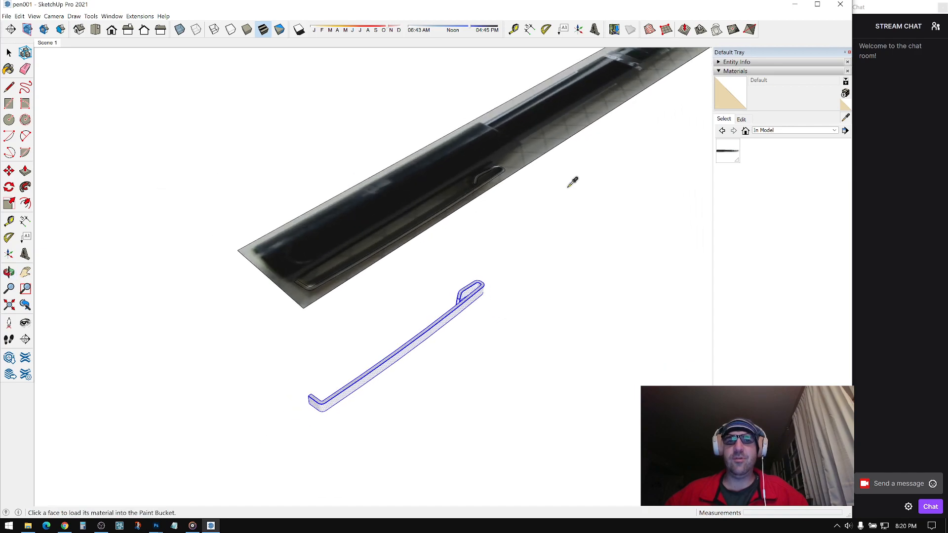
{"action": "left_click", "coordinate": [504, 144]}
{"action": "mouse_move", "coordinate": [502, 143]}
{"action": "middle_mouse_down"}
{"action": "mouse_move", "coordinate": [408, 324]}
{"action": "mouse_move", "coordinate": [398, 373]}
{"action": "mouse_move", "coordinate": [434, 311]}
{"action": "mouse_move", "coordinate": [437, 331]}
{"action": "mouse_move", "coordinate": [550, 324]}
{"action": "mouse_move", "coordinate": [430, 345]}
{"action": "mouse_move", "coordinate": [525, 227]}
{"action": "mouse_move", "coordinate": [674, 115]}
{"action": "mouse_move", "coordinate": [434, 321]}
{"action": "mouse_move", "coordinate": [394, 452]}
{"action": "mouse_move", "coordinate": [482, 247]}
{"action": "mouse_move", "coordinate": [557, 156]}
{"action": "middle_mouse_up"}
{"action": "scroll", "coordinate": [550, 244], "scroll_direction": "up", "scroll_amount": 3}
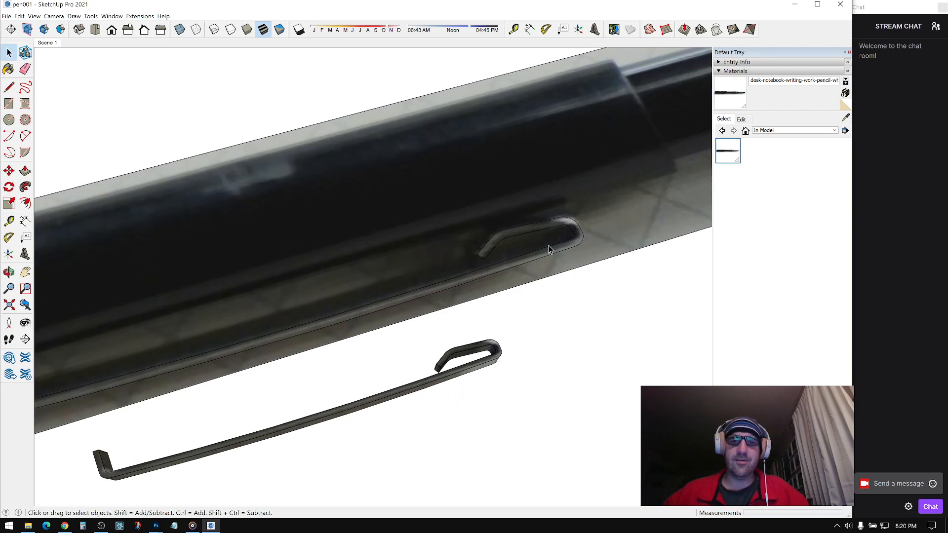
Select the whole clip and paint it with the red Color A06 from the Colors library
{"action": "middle_click_drag", "start_coordinate": [268, 296], "coordinate": [364, 255]}
{"action": "scroll", "coordinate": [363, 255], "scroll_direction": "up", "scroll_amount": 6}
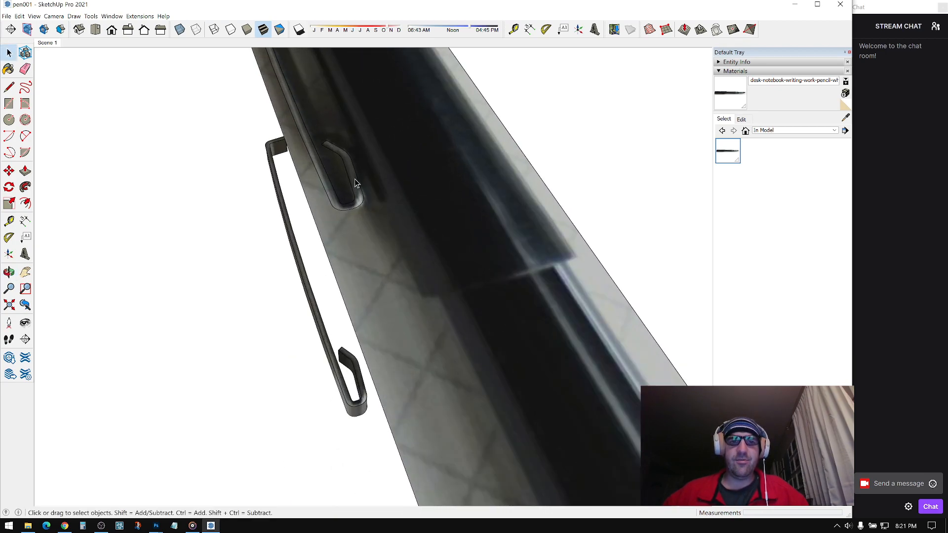
{"action": "middle_click_drag", "start_coordinate": [306, 133], "coordinate": [375, 244]}
{"action": "left_click_drag", "start_coordinate": [448, 209], "coordinate": [242, 377]}
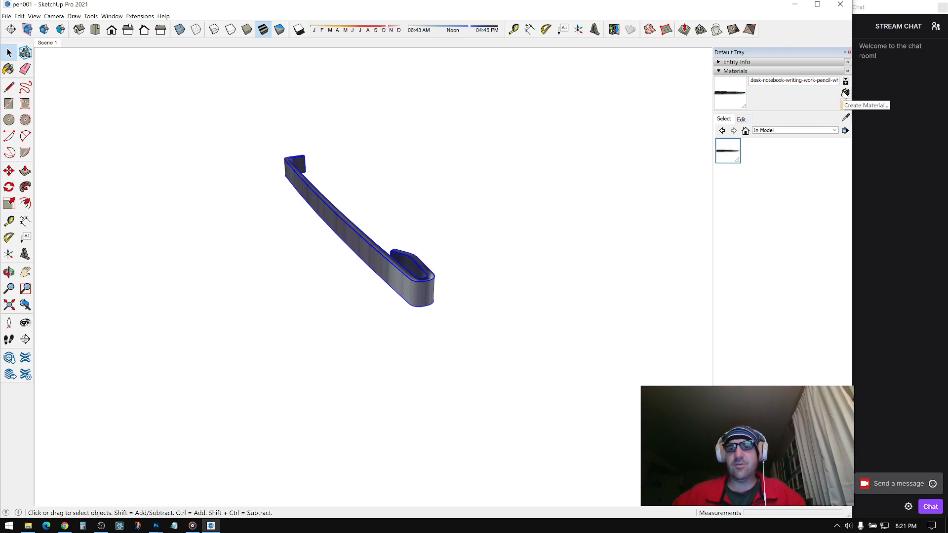
{"action": "left_click", "coordinate": [742, 120]}
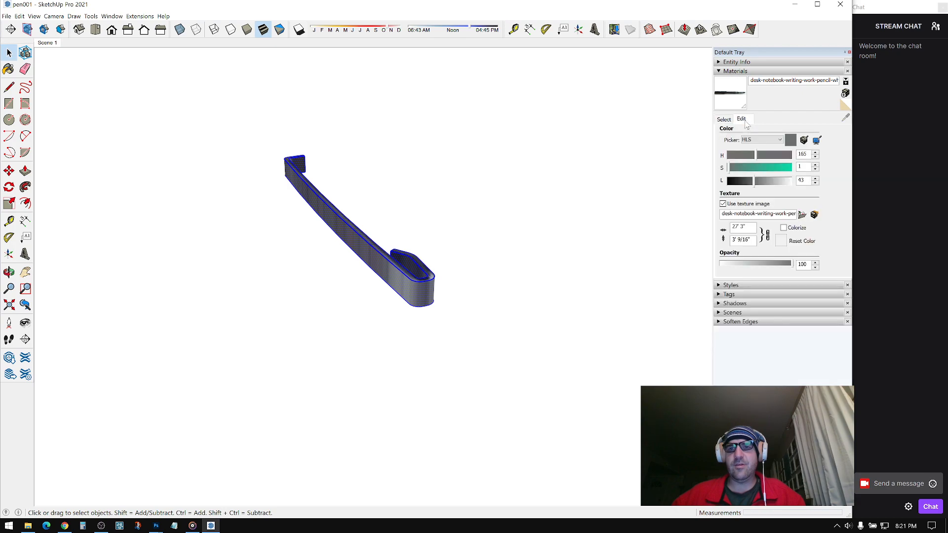
{"action": "left_click", "coordinate": [728, 120]}
{"action": "left_click", "coordinate": [766, 131]}
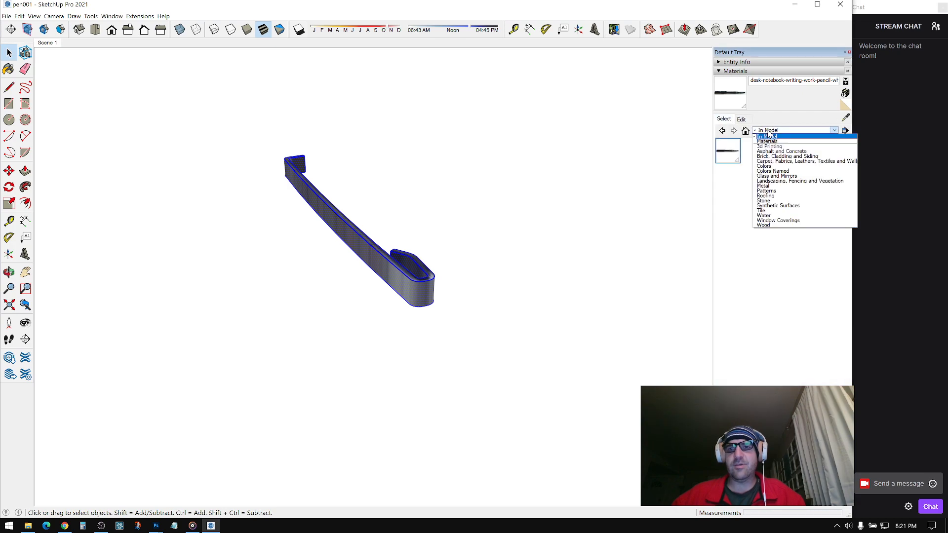
{"action": "left_click", "coordinate": [766, 167]}
{"action": "left_click", "coordinate": [732, 178]}
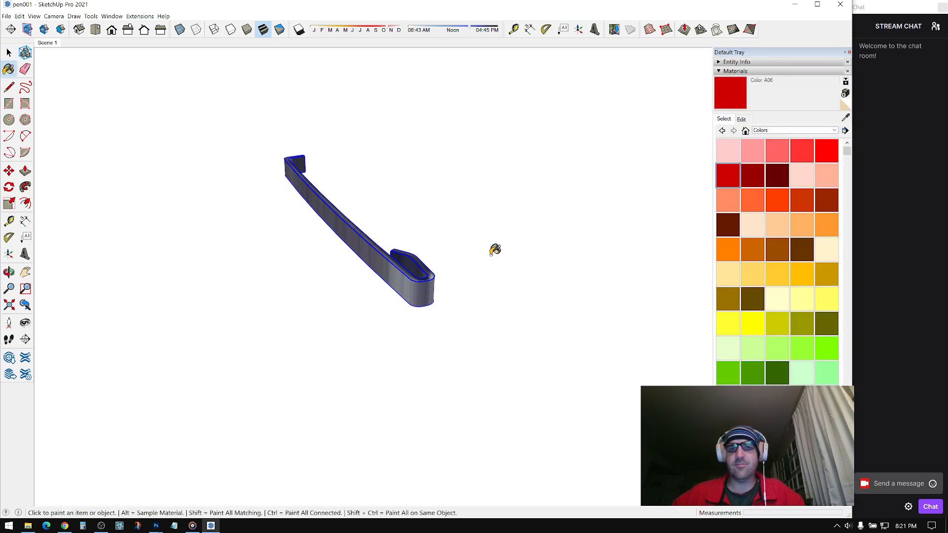
{"action": "left_click", "coordinate": [423, 275]}
{"action": "key", "text": "space"}
{"action": "mouse_move", "coordinate": [419, 276]}
{"action": "middle_mouse_down"}
{"action": "mouse_move", "coordinate": [400, 303]}
{"action": "mouse_move", "coordinate": [420, 291]}
{"action": "middle_mouse_up"}
Enable a texture image for Color A06 and browse to the _3D Library > Textures > Metal folder on drive D
{"action": "left_click", "coordinate": [743, 120]}
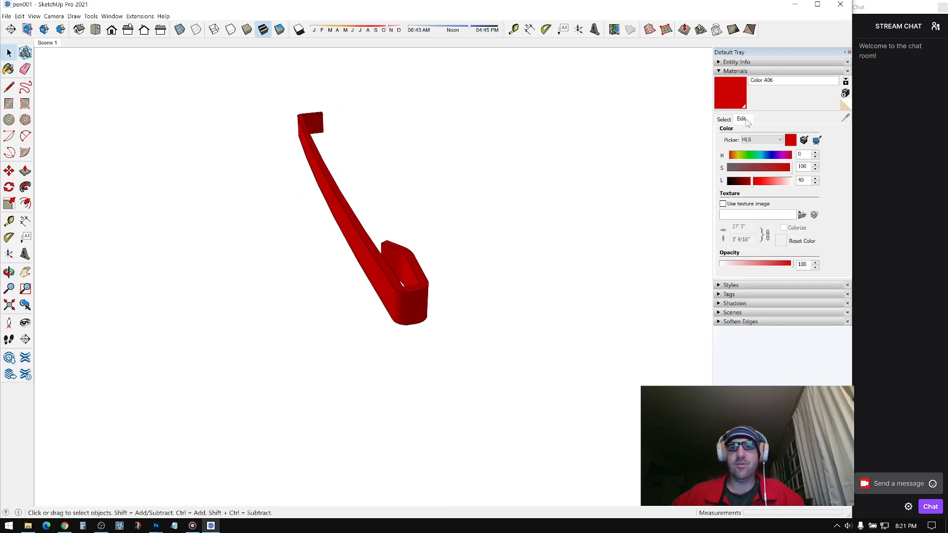
{"action": "left_click", "coordinate": [723, 204]}
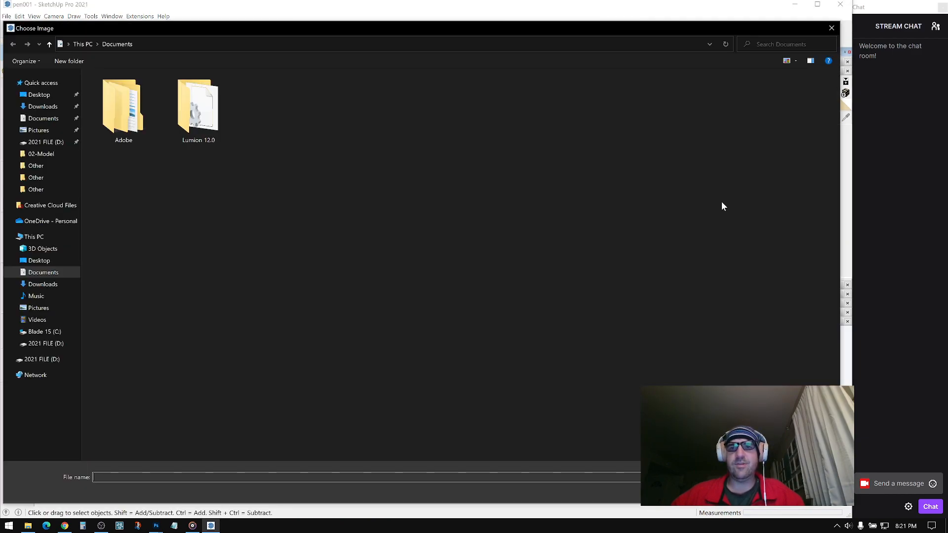
{"action": "left_click", "coordinate": [50, 359]}
{"action": "double_click", "coordinate": [129, 127]}
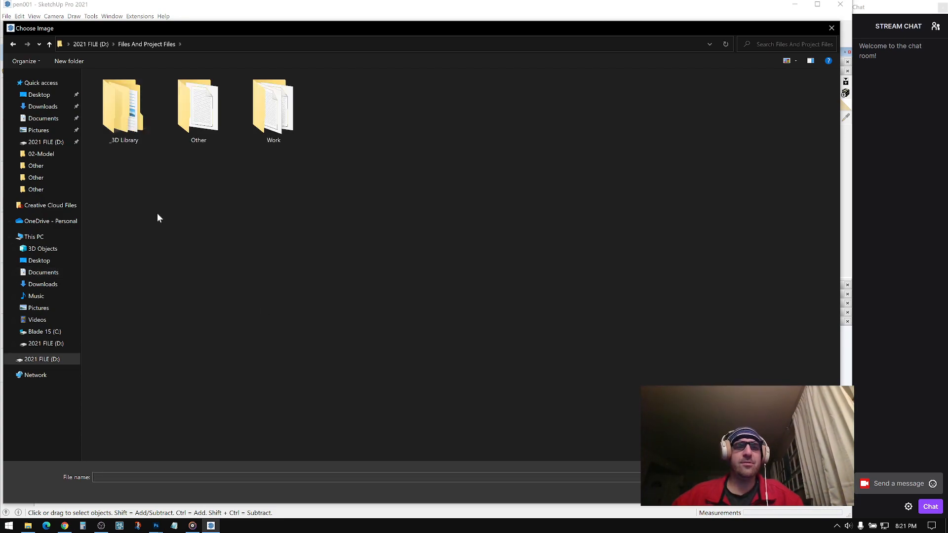
{"action": "double_click", "coordinate": [119, 113]}
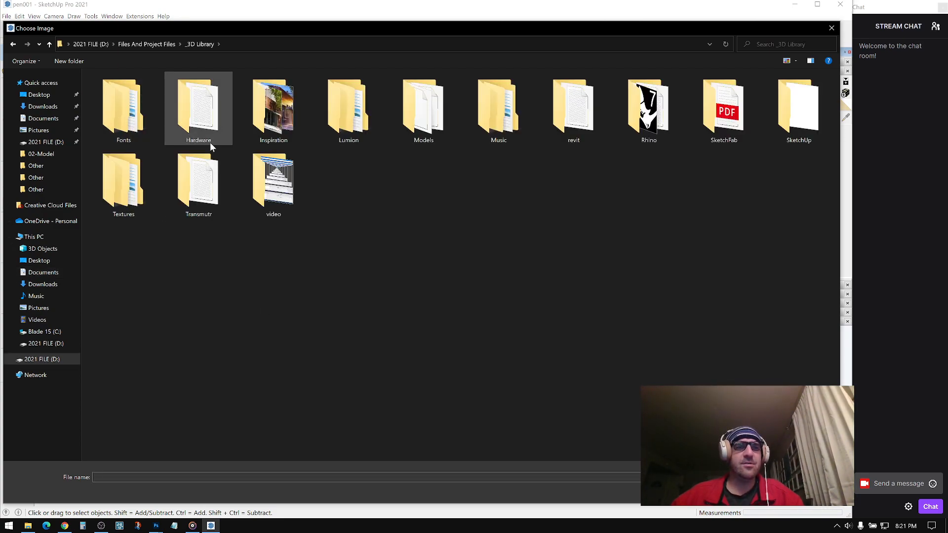
{"action": "left_click", "coordinate": [127, 192]}
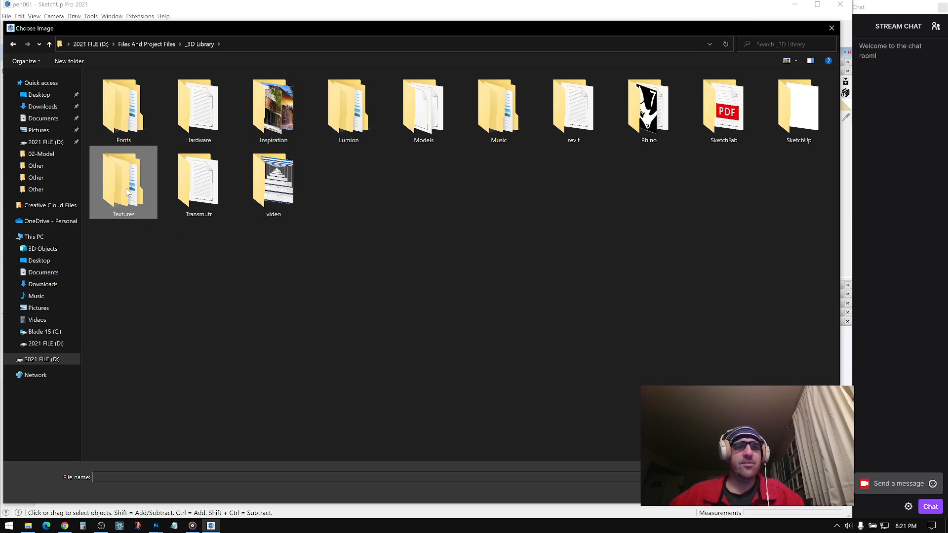
{"action": "double_click", "coordinate": [128, 192]}
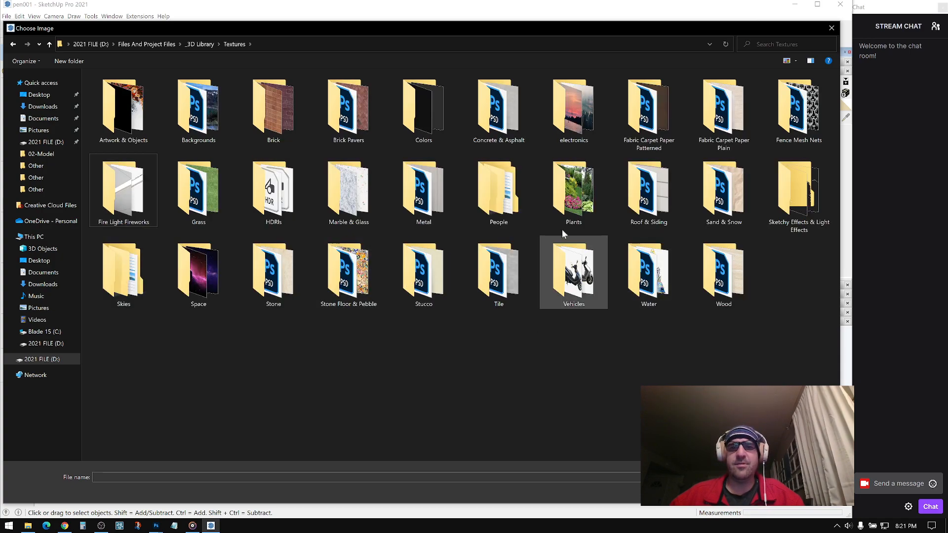
{"action": "double_click", "coordinate": [426, 187]}
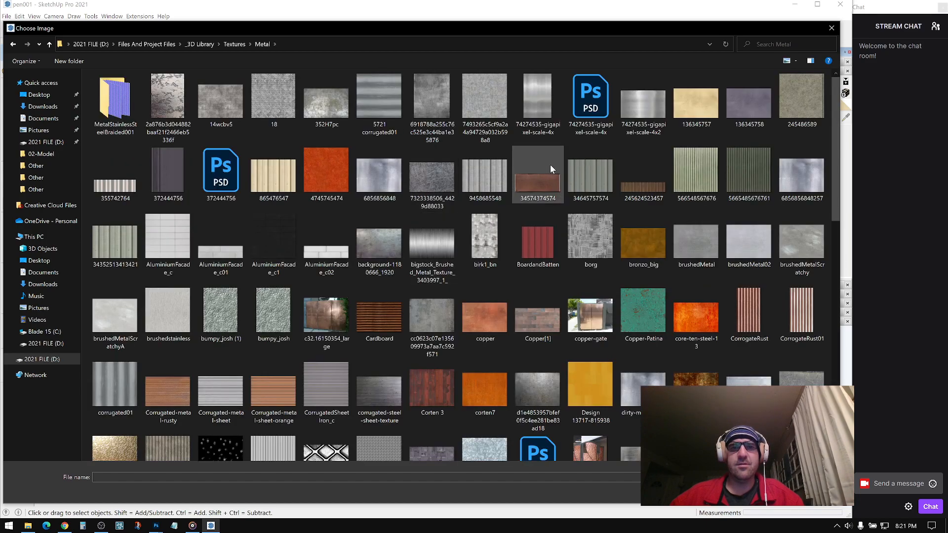
Enlarge the thumbnails and look through the metal textures for a suitable brushed metal image
{"action": "right_click", "coordinate": [564, 141]}
{"action": "left_click", "coordinate": [572, 148]}
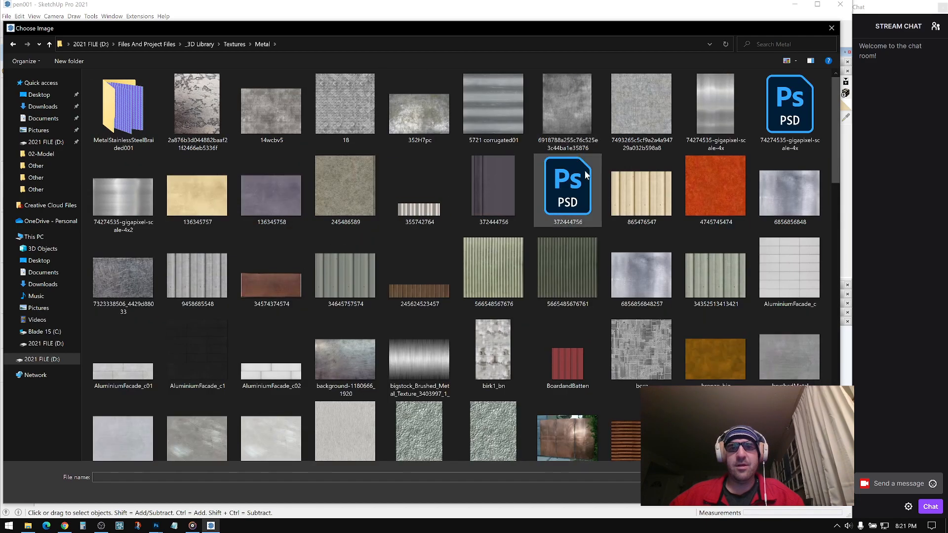
{"action": "mouse_move", "coordinate": [730, 117]}
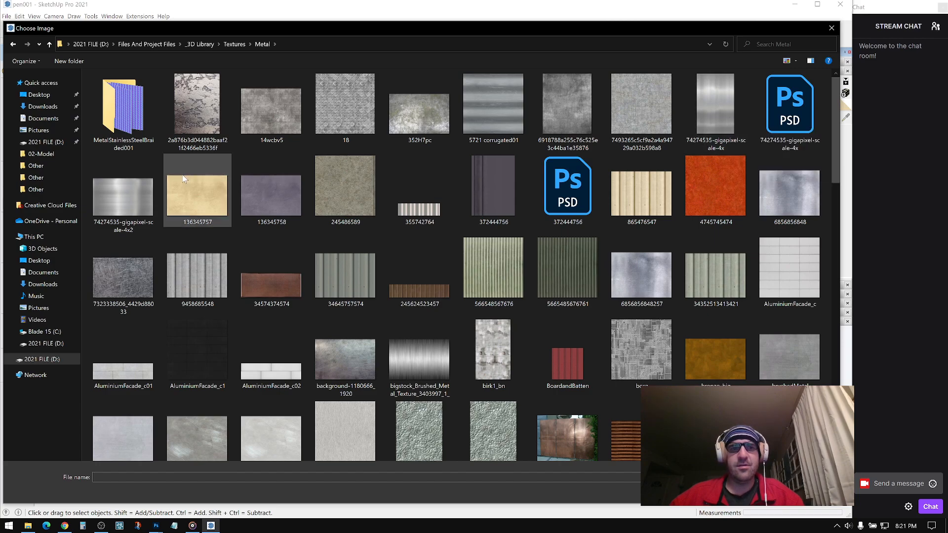
{"action": "mouse_move", "coordinate": [133, 199]}
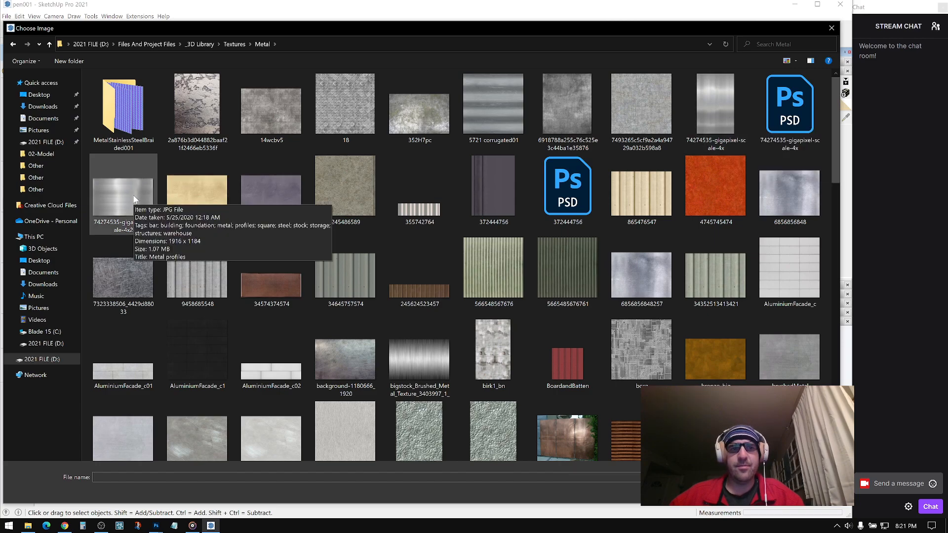
{"action": "mouse_move", "coordinate": [836, 100]}
{"action": "left_mouse_down"}
{"action": "mouse_move", "coordinate": [836, 389]}
{"action": "mouse_move", "coordinate": [836, 103]}
{"action": "left_mouse_up"}
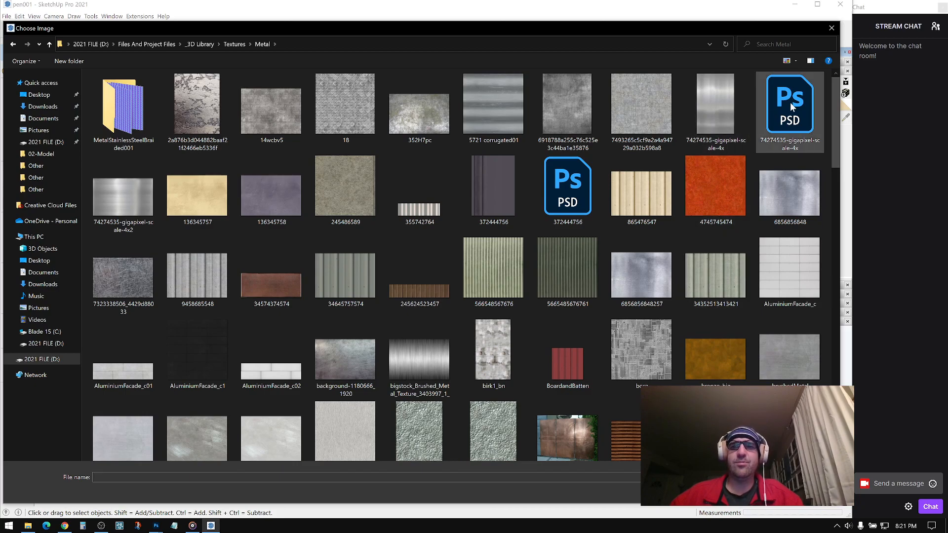
Switch to File Explorer and open the Metal folder under Files And Project Files, _3D Library, Textures on drive D
{"action": "left_click", "coordinate": [28, 526]}
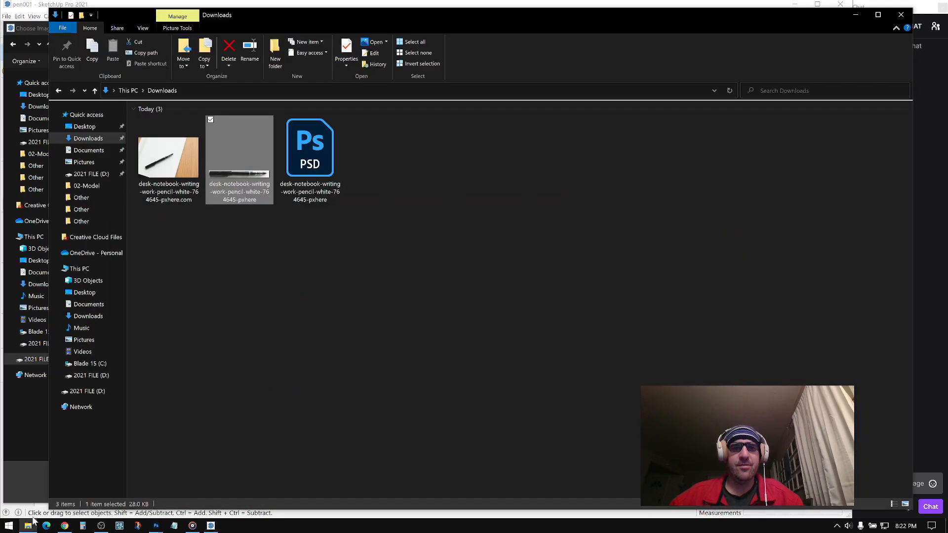
{"action": "left_click", "coordinate": [87, 392]}
{"action": "double_click", "coordinate": [166, 141]}
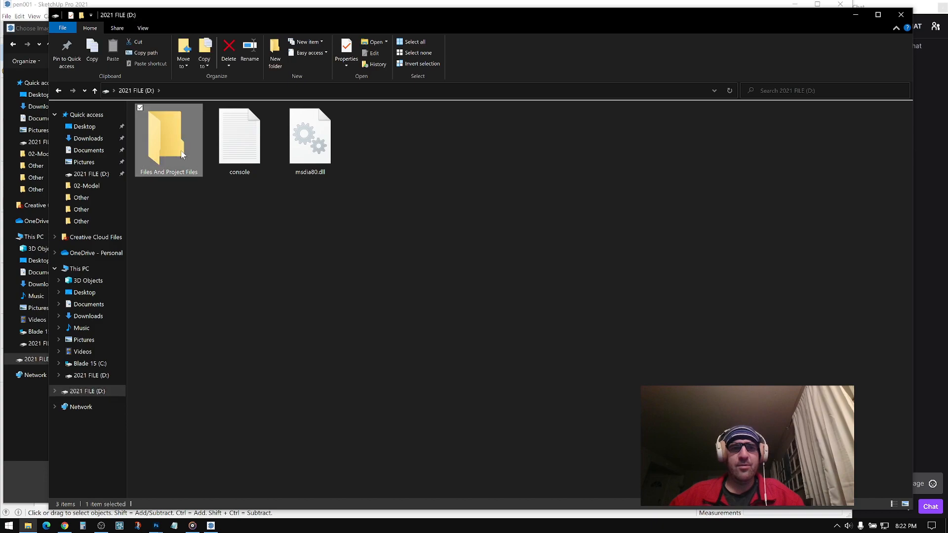
{"action": "double_click", "coordinate": [168, 148]}
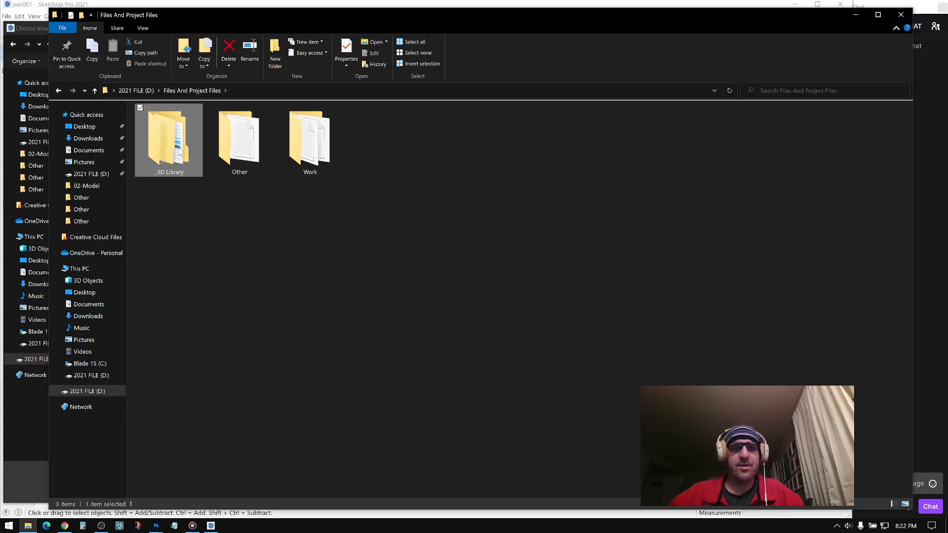
{"action": "left_click", "coordinate": [182, 219]}
{"action": "double_click", "coordinate": [181, 216]}
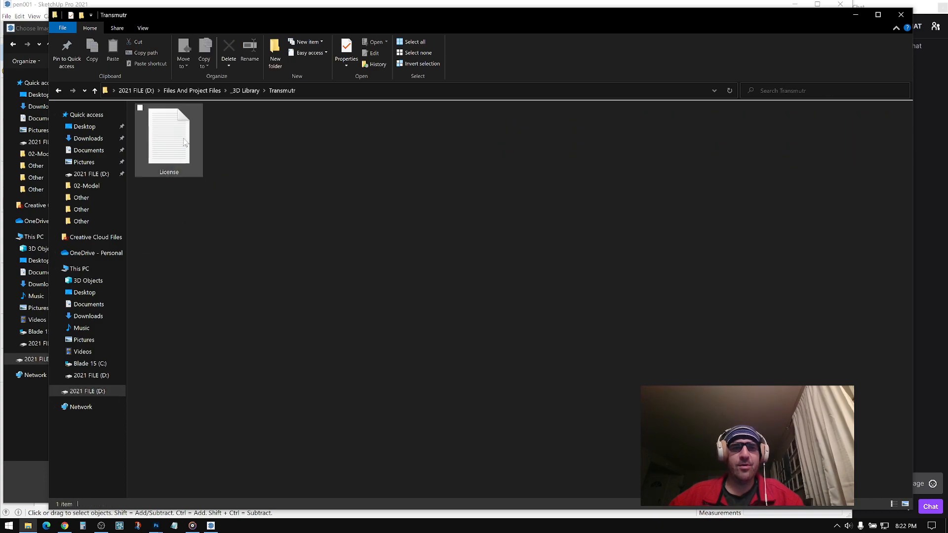
{"action": "left_click", "coordinate": [244, 89]}
{"action": "left_click", "coordinate": [171, 133]}
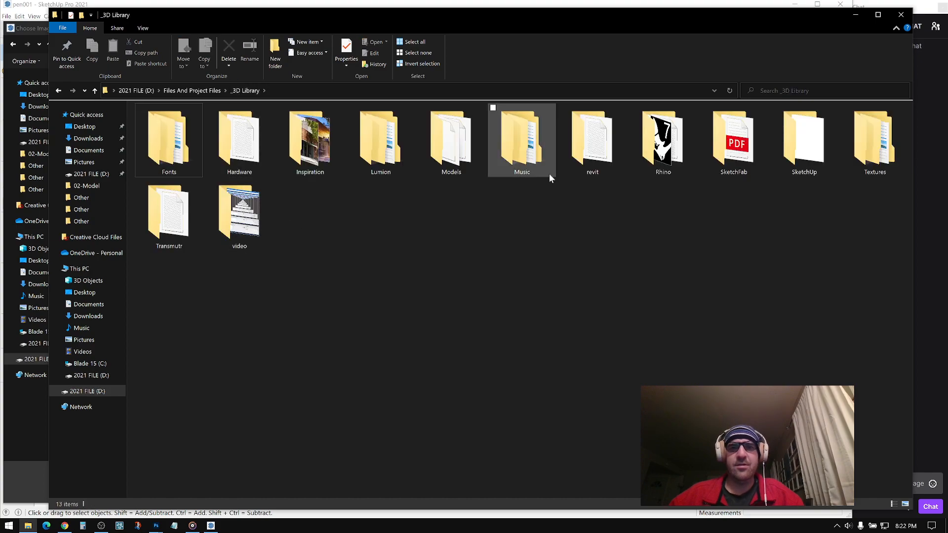
{"action": "double_click", "coordinate": [875, 141]}
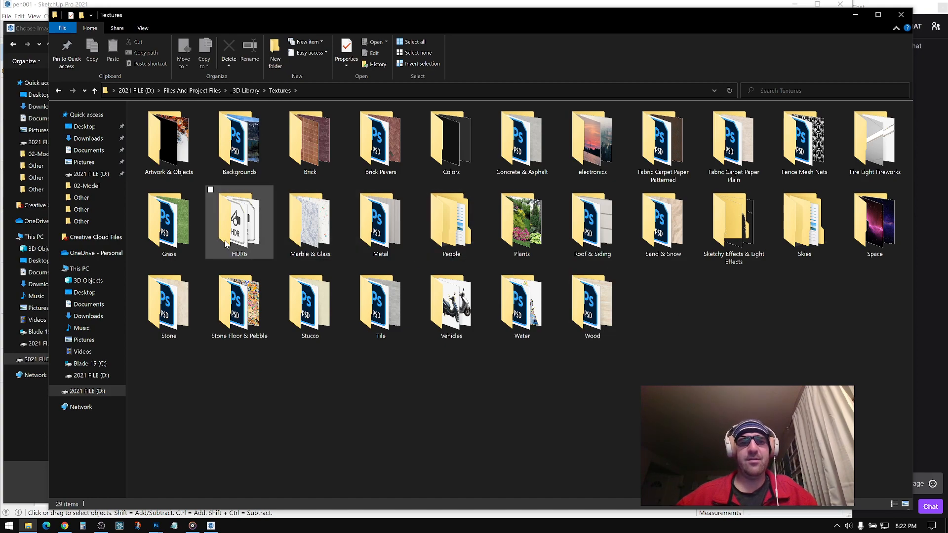
{"action": "double_click", "coordinate": [383, 224]}
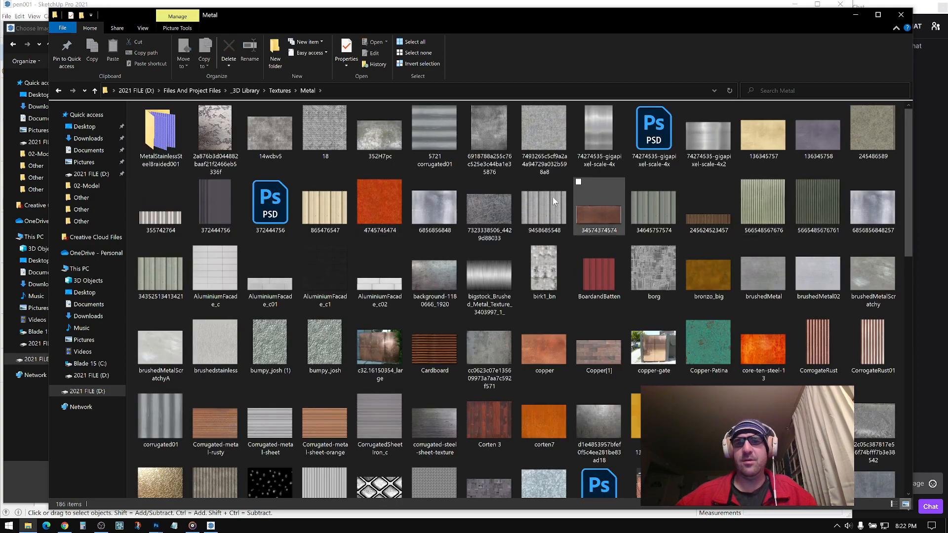
Enlarge the thumbnails and duplicate the 74274535-gigapixel-scale-4x image and its PSD within the Metal folder
{"action": "right_click", "coordinate": [624, 179]}
{"action": "mouse_move", "coordinate": [568, 186]}
{"action": "left_click", "coordinate": [657, 198]}
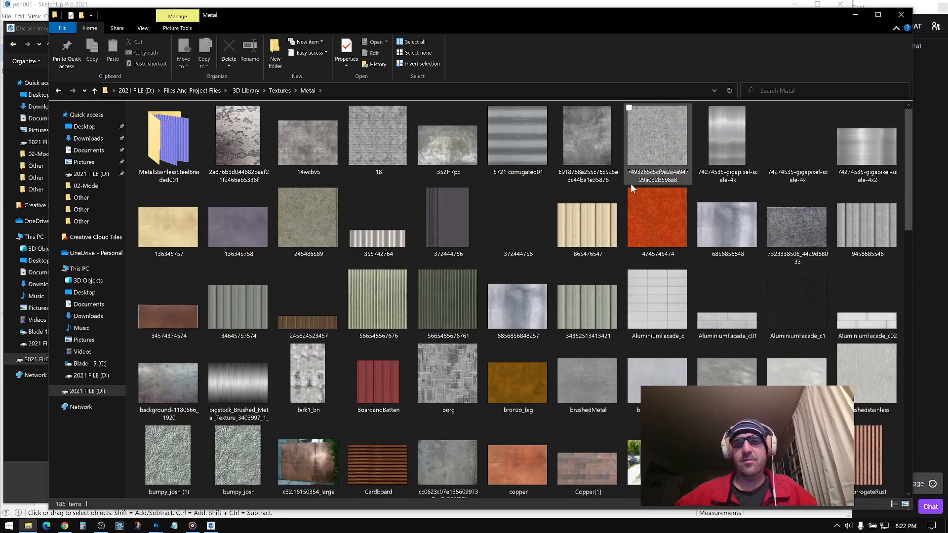
{"action": "left_click", "coordinate": [804, 152]}
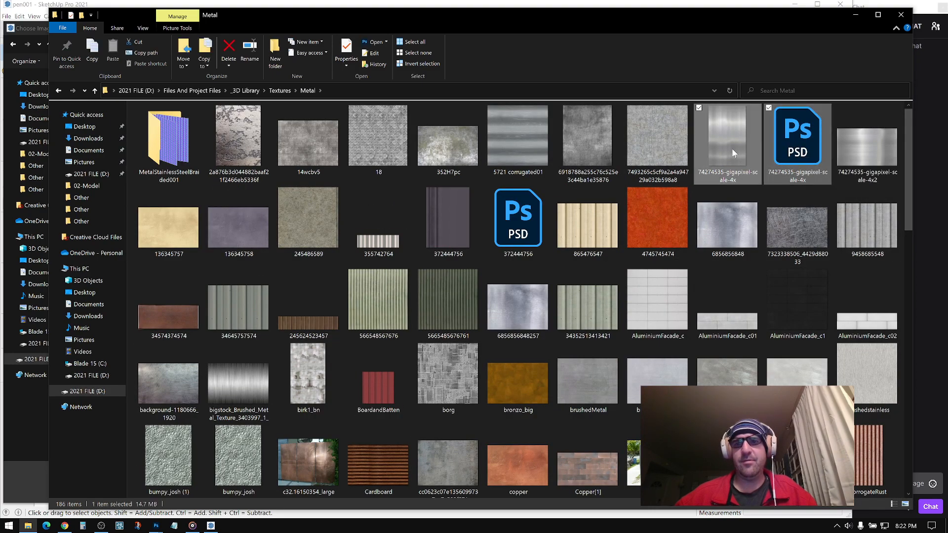
{"action": "key", "text": "ctrl+c"}
{"action": "key", "text": "ctrl+v"}
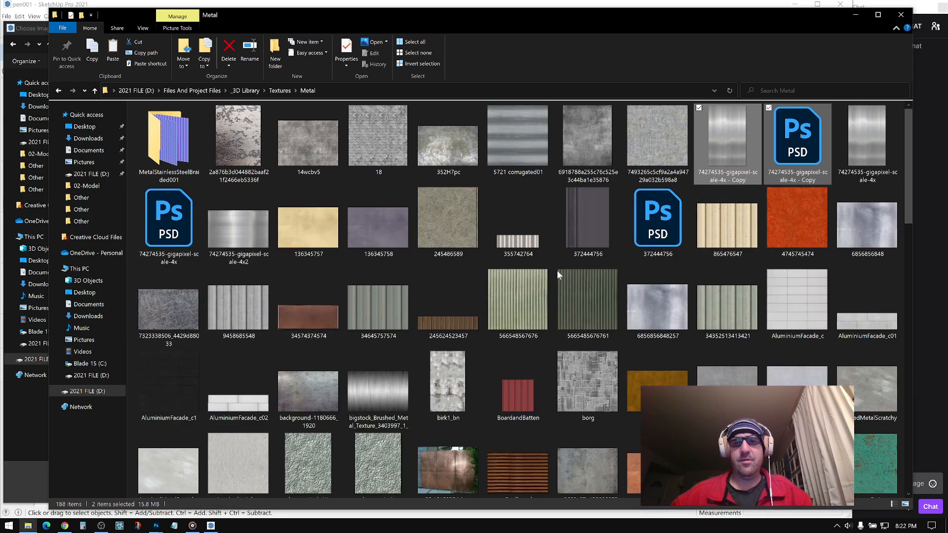
Open the copied 74274535-gigapixel-scale-4x PSD in Photoshop, check Layer 1's effect by toggling its visibility, and flatten the image
{"action": "double_click", "coordinate": [797, 143]}
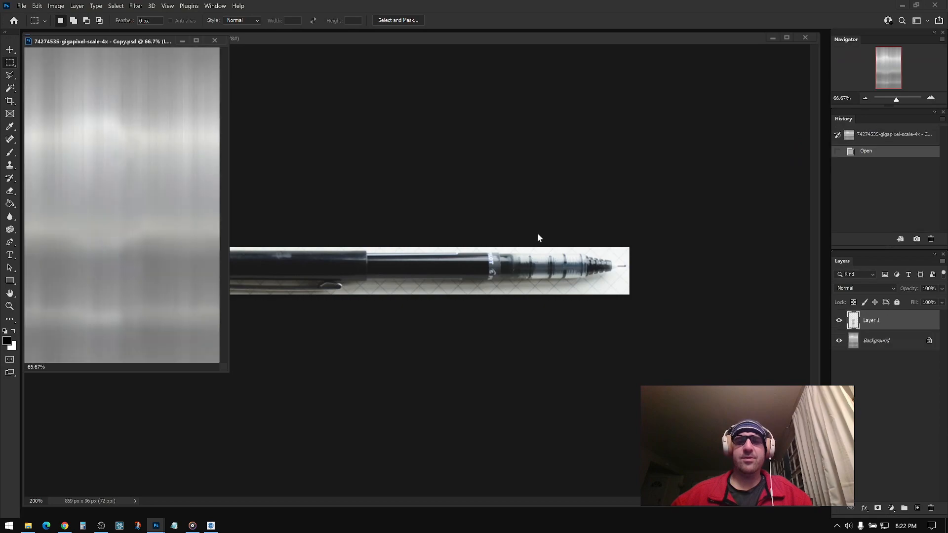
{"action": "left_click", "coordinate": [62, 6]}
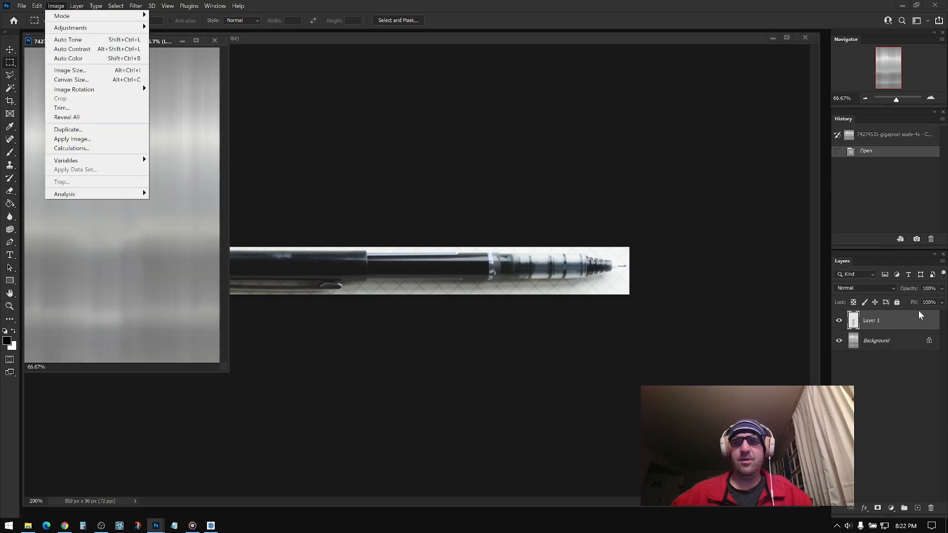
{"action": "left_click", "coordinate": [840, 321]}
{"action": "left_click", "coordinate": [839, 321]}
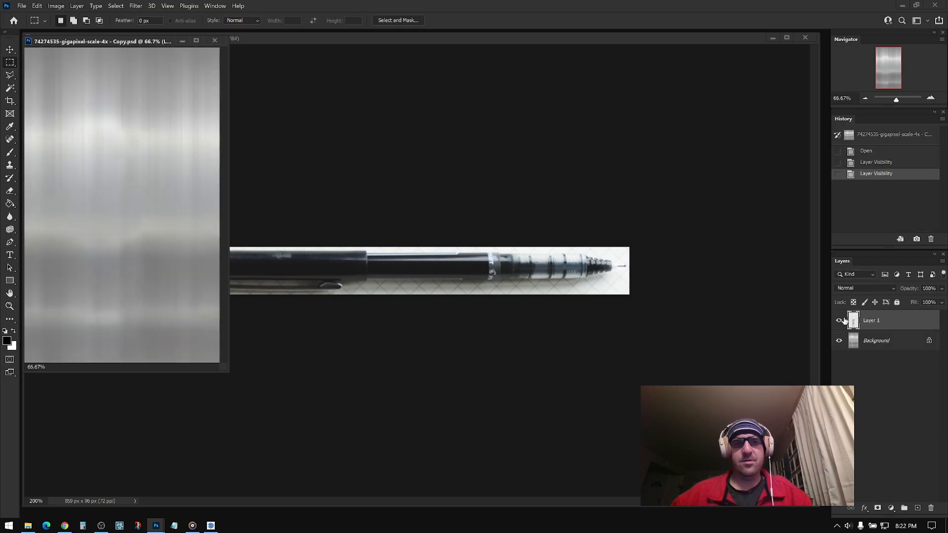
{"action": "left_click", "coordinate": [941, 264]}
{"action": "left_click", "coordinate": [857, 470]}
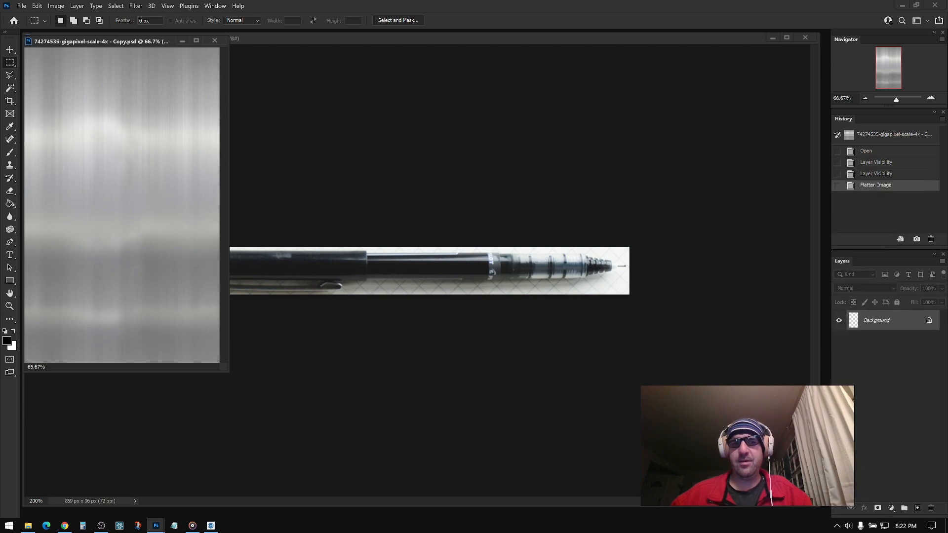
Resize the flattened metal texture proportionally to a height of 256 pixels
{"action": "left_click", "coordinate": [56, 6]}
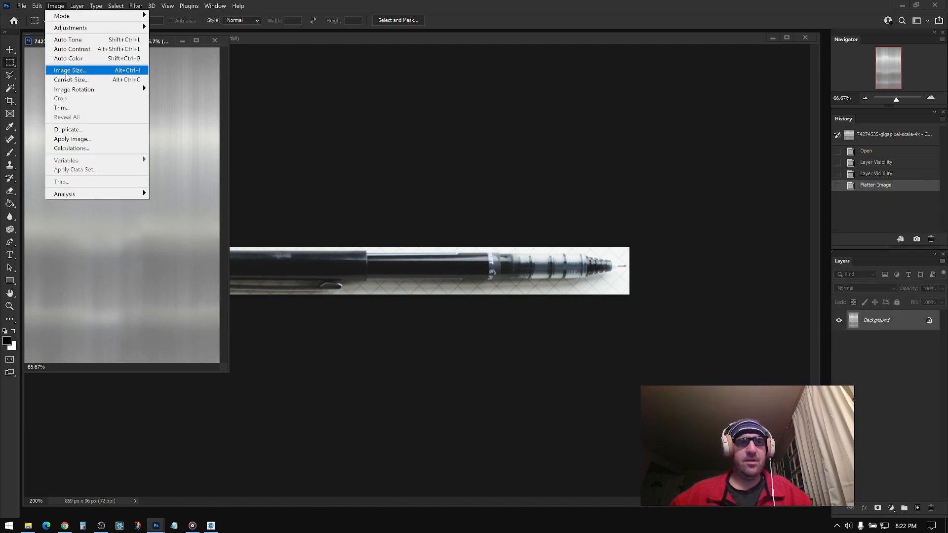
{"action": "left_click", "coordinate": [65, 72]}
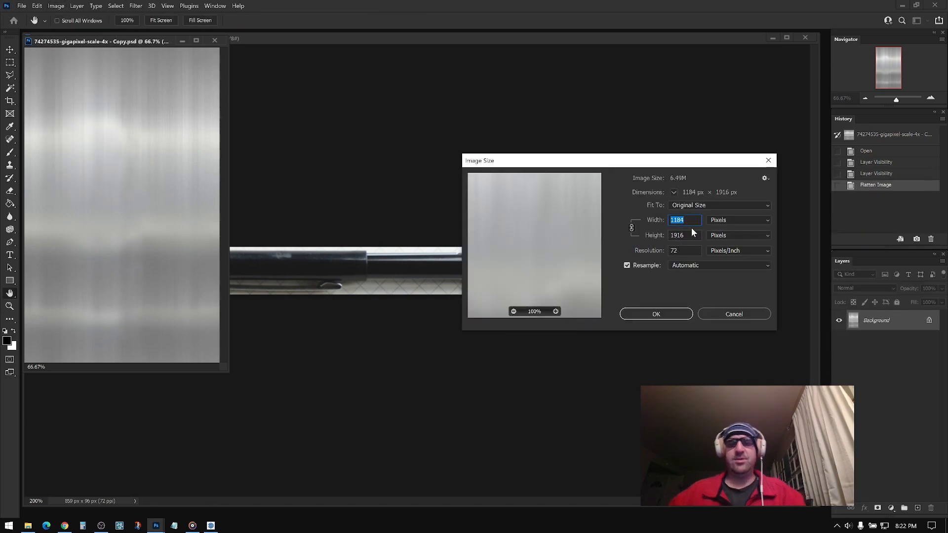
{"action": "type", "text": "256"}
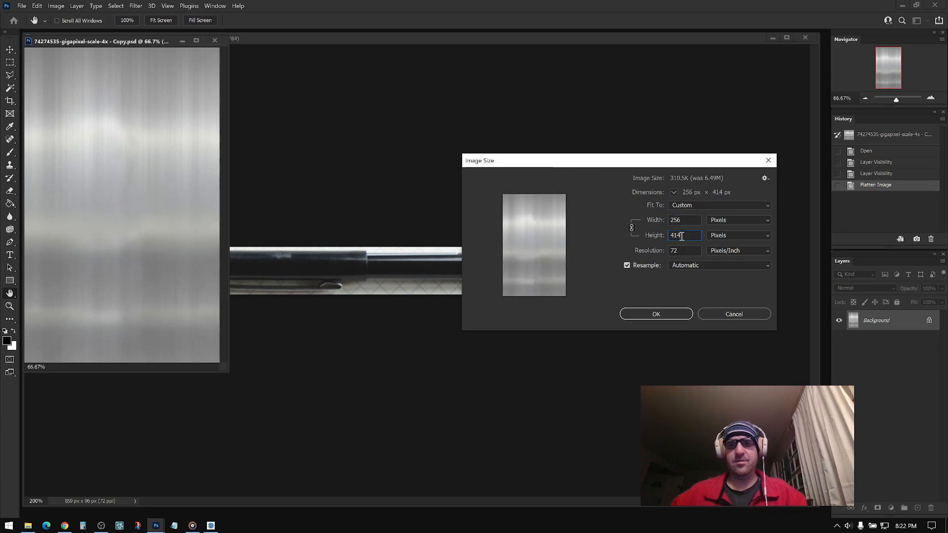
{"action": "double_click", "coordinate": [683, 235]}
{"action": "type", "text": "42"}
{"action": "type", "text": "256"}
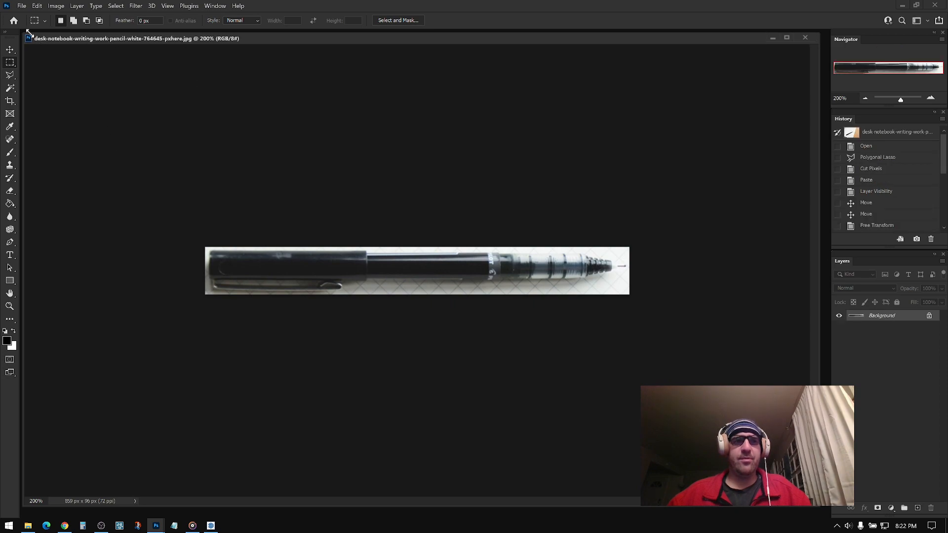
Move the pen photo's window edge aside, enlarge the metal texture's window and inspect the texture at 100%
{"action": "left_click_drag", "start_coordinate": [29, 37], "coordinate": [164, 73]}
{"action": "left_click", "coordinate": [113, 88]}
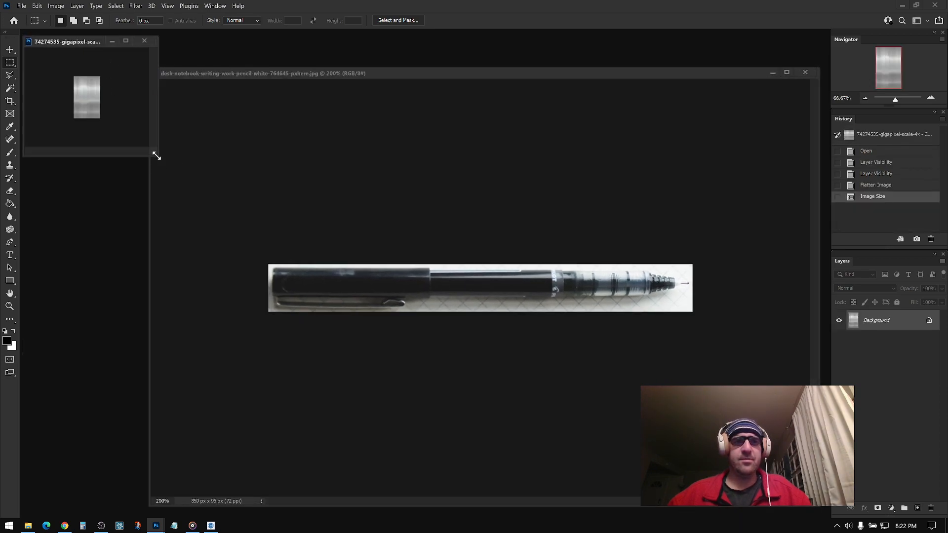
{"action": "left_click_drag", "start_coordinate": [157, 156], "coordinate": [471, 422]}
{"action": "left_click", "coordinate": [931, 99]}
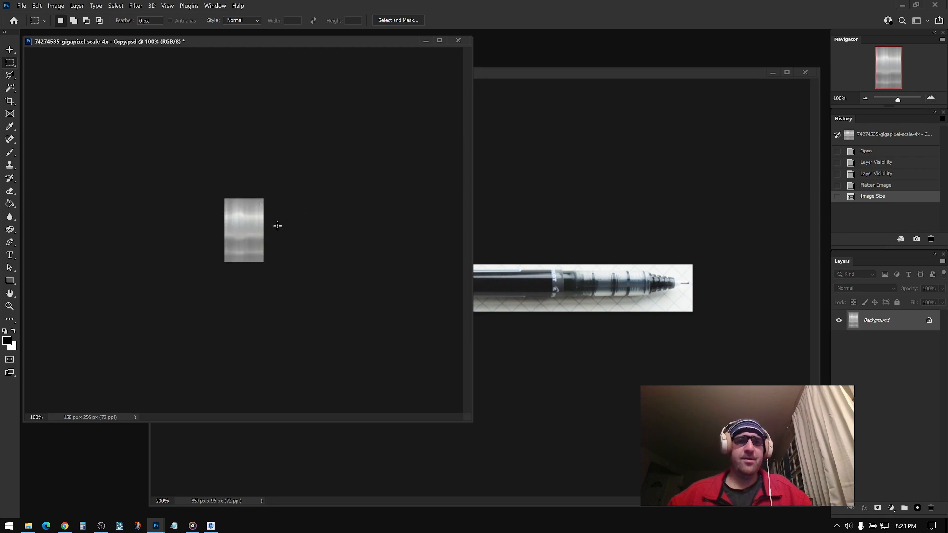
Save the resized metal texture PSD and save it as the JPEG 74274535-gigapixel-scale-4x - Copy in Downloads at quality 9
{"action": "left_click", "coordinate": [22, 6]}
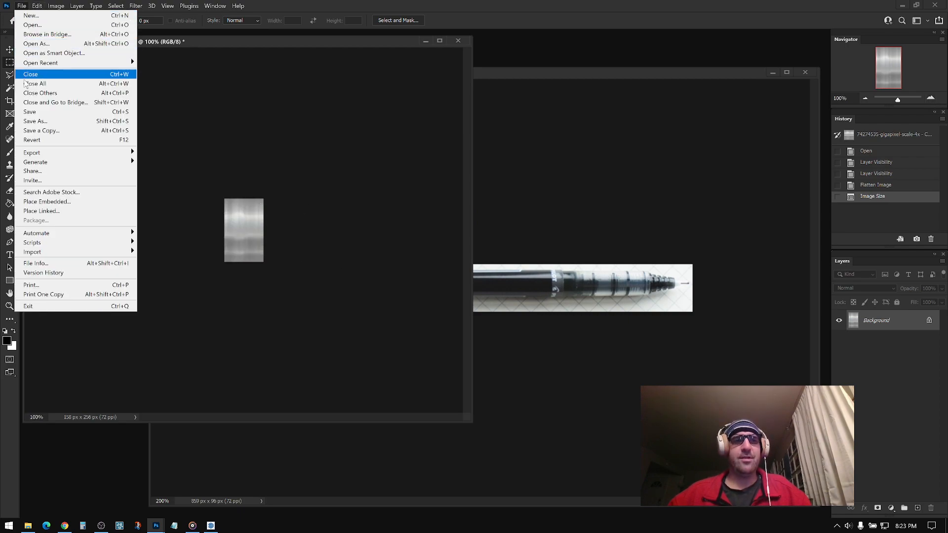
{"action": "left_click", "coordinate": [31, 112]}
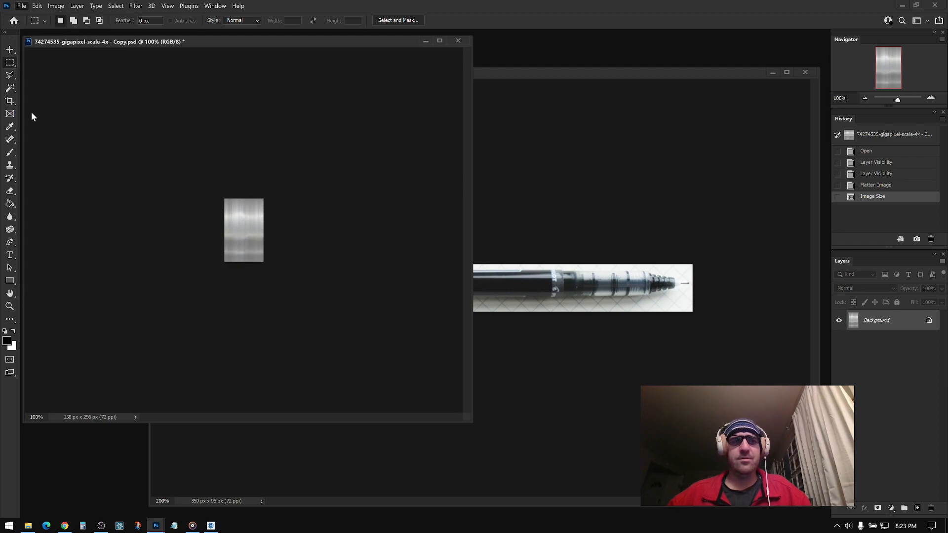
{"action": "left_click", "coordinate": [23, 6]}
{"action": "left_click", "coordinate": [31, 121]}
{"action": "left_click", "coordinate": [192, 425]}
{"action": "left_click", "coordinate": [151, 329]}
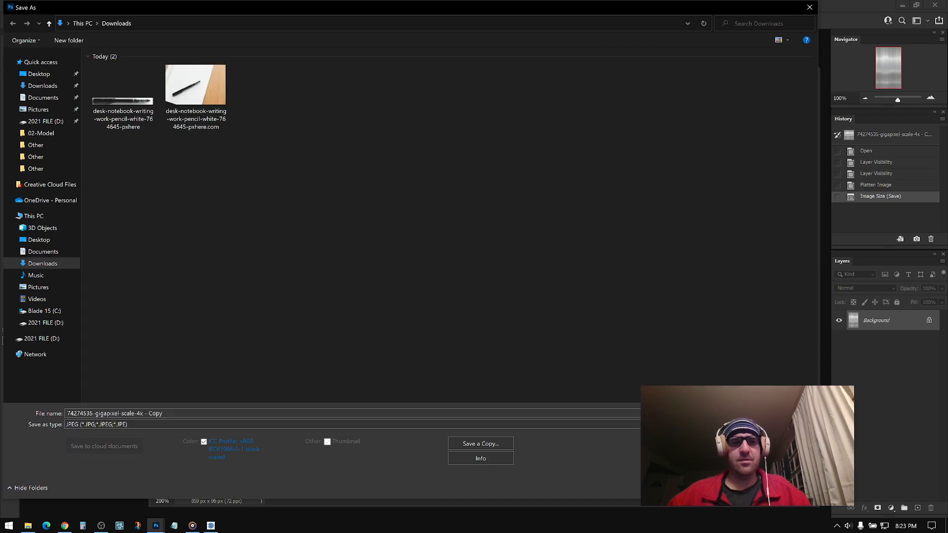
{"action": "key", "text": "Return"}
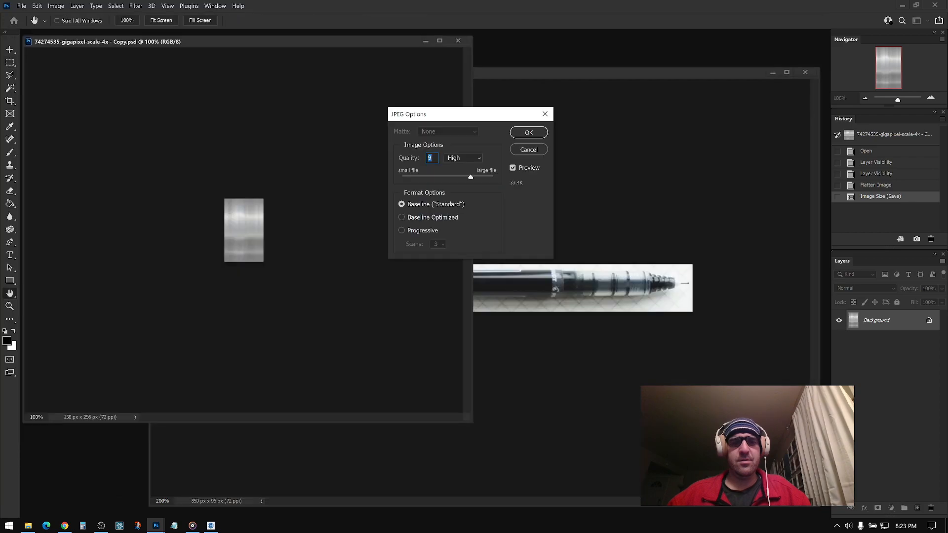
{"action": "left_click", "coordinate": [527, 131]}
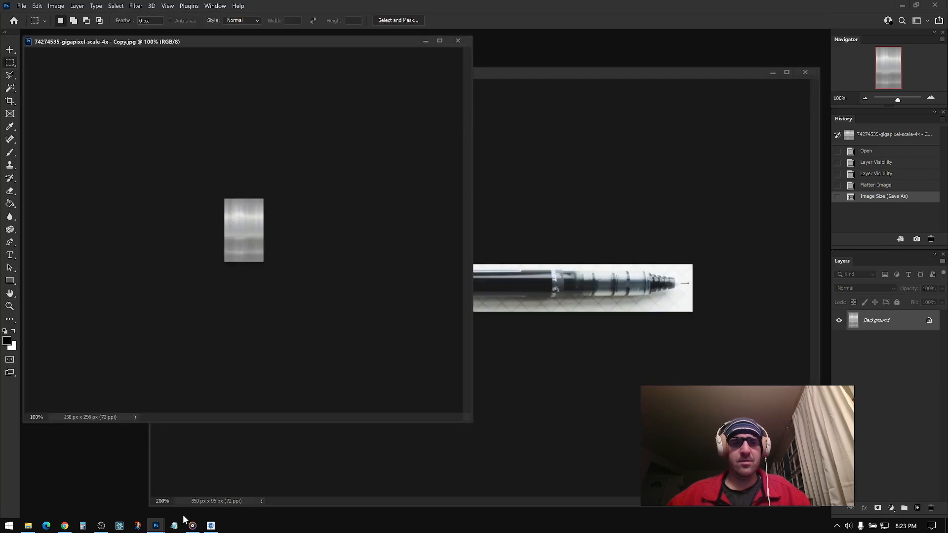
Switch to SketchUp and load 74274535-gigapixel-scale-4x - Copy from Downloads as the clip material's texture image
{"action": "left_click", "coordinate": [211, 526]}
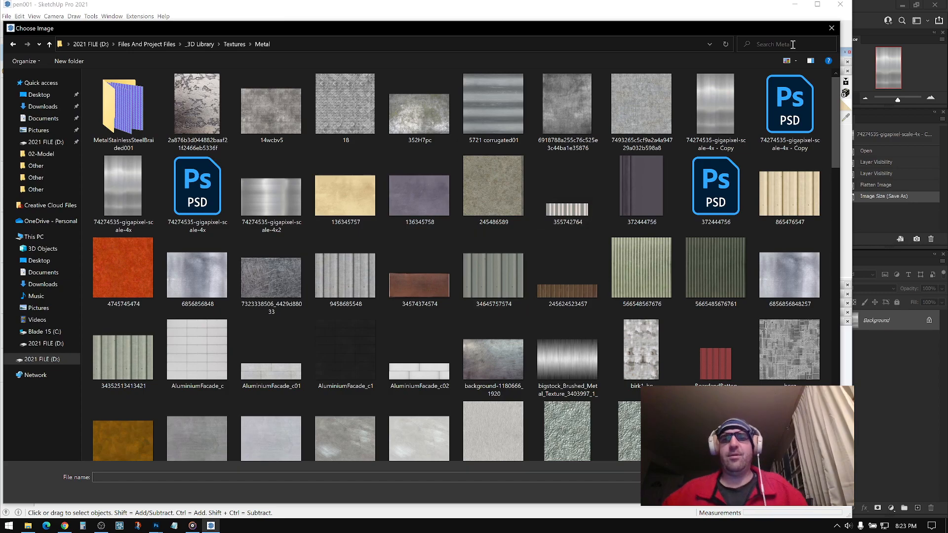
{"action": "left_click", "coordinate": [43, 107]}
{"action": "double_click", "coordinate": [111, 117]}
Try texture widths of 1, 2 and 4 inches on the clip material and compare the tiling along the clip
{"action": "middle_click_drag", "start_coordinate": [386, 294], "coordinate": [334, 274]}
{"action": "middle_click_drag", "start_coordinate": [452, 258], "coordinate": [717, 229]}
{"action": "left_click_drag", "start_coordinate": [733, 228], "coordinate": [774, 246]}
{"action": "type", "text": "1"}
{"action": "middle_click_drag", "start_coordinate": [382, 289], "coordinate": [323, 313]}
{"action": "left_click_drag", "start_coordinate": [746, 226], "coordinate": [711, 227]}
{"action": "type", "text": "2"}
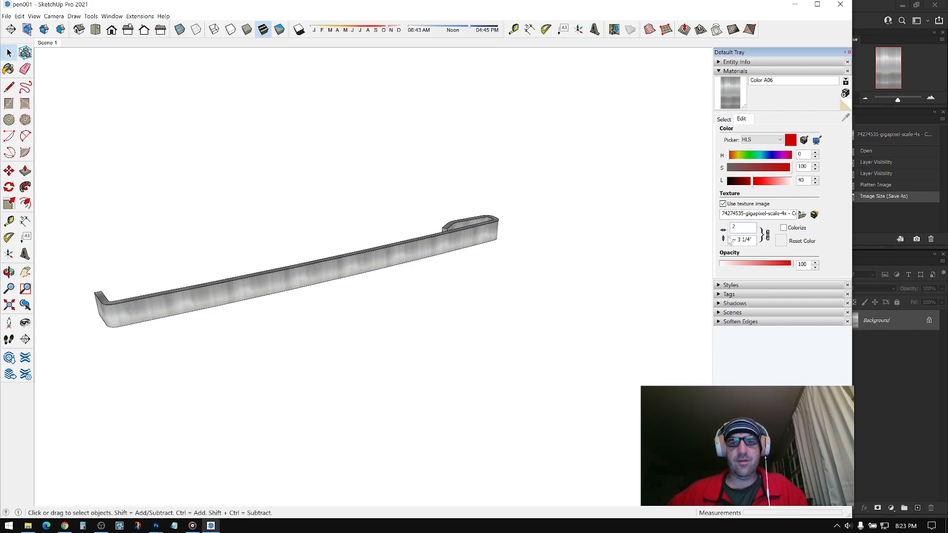
{"action": "left_click_drag", "start_coordinate": [746, 229], "coordinate": [696, 232]}
{"action": "type", "text": "4"}
{"action": "middle_click_drag", "start_coordinate": [79, 279], "coordinate": [503, 218]}
Set the clip material's texture width to 3 inches with proportional height and check both ends of the clip
{"action": "left_click_drag", "start_coordinate": [747, 230], "coordinate": [708, 229]}
{"action": "type", "text": "3"}
{"action": "middle_click_drag", "start_coordinate": [450, 252], "coordinate": [592, 244]}
{"action": "middle_click_drag", "start_coordinate": [705, 241], "coordinate": [381, 286]}
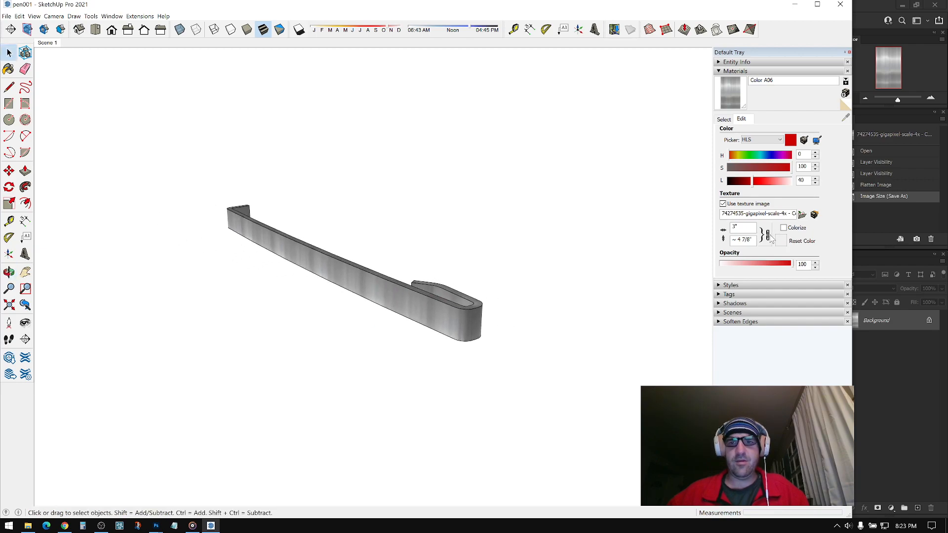
Unlink the clip texture's aspect ratio and stretch its width to 13 inches
{"action": "left_click", "coordinate": [768, 236]}
{"action": "key", "text": "Return"}
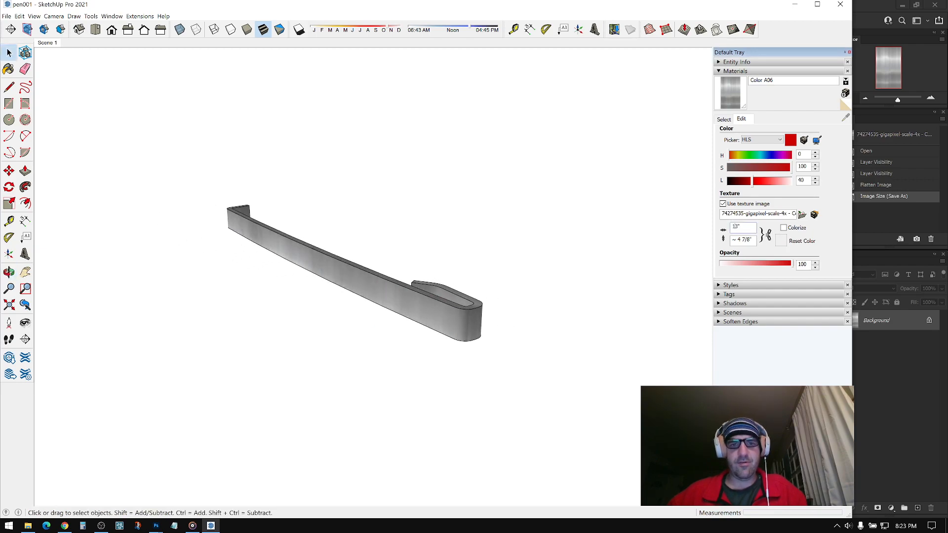
{"action": "middle_click_drag", "start_coordinate": [474, 289], "coordinate": [581, 298]}
{"action": "middle_click_drag", "start_coordinate": [626, 259], "coordinate": [443, 297]}
{"action": "scroll", "coordinate": [442, 296], "scroll_direction": "down", "scroll_amount": 3}
{"action": "scroll", "coordinate": [514, 253], "scroll_direction": "down", "scroll_amount": 1}
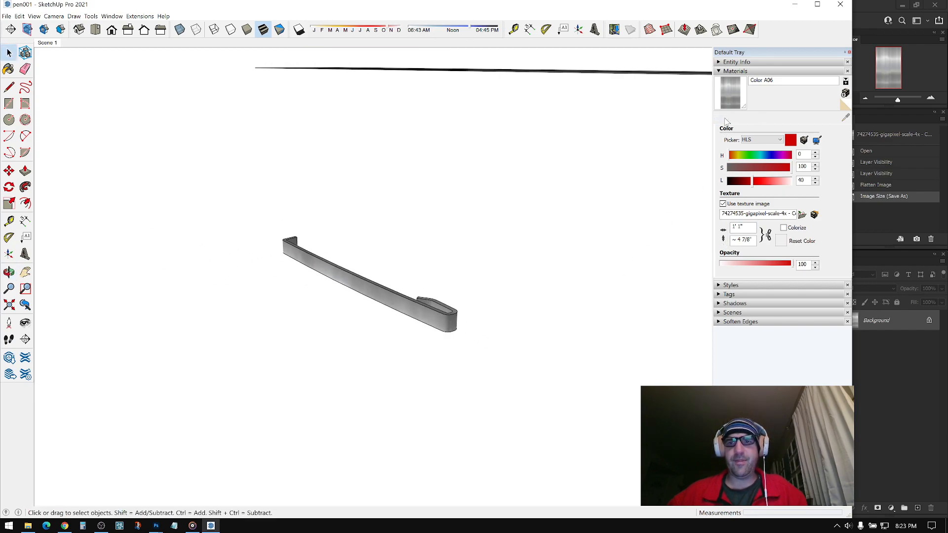
Show the materials used in the model, select all of the clip's geometry and make it a group
{"action": "left_click", "coordinate": [726, 121]}
{"action": "left_click", "coordinate": [745, 131]}
{"action": "middle_click_drag", "start_coordinate": [458, 251], "coordinate": [348, 345]}
{"action": "mouse_move", "coordinate": [415, 262]}
{"action": "left_mouse_down"}
{"action": "mouse_move", "coordinate": [222, 431]}
{"action": "mouse_move", "coordinate": [282, 430]}
{"action": "left_mouse_up"}
{"action": "middle_click_drag", "start_coordinate": [444, 207], "coordinate": [378, 279]}
{"action": "middle_click_drag", "start_coordinate": [472, 335], "coordinate": [591, 283]}
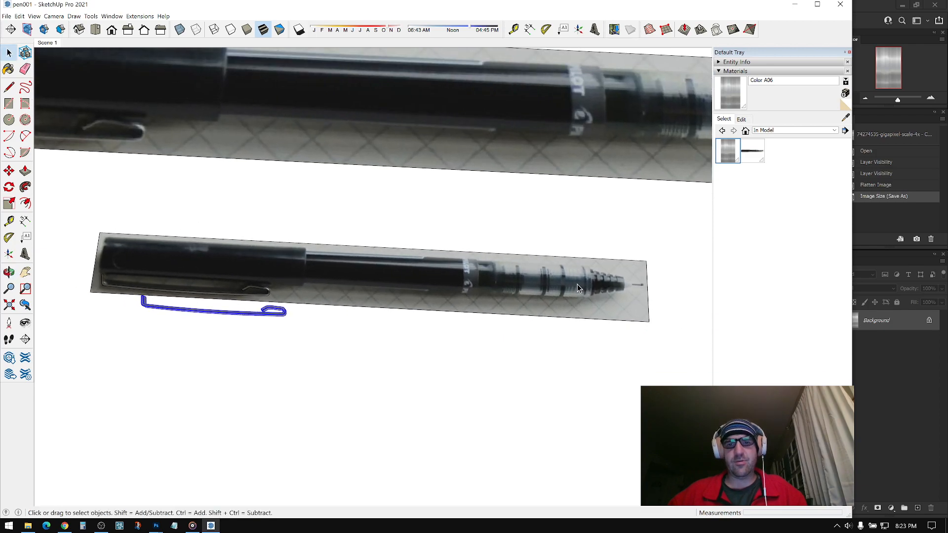
{"action": "middle_click_drag", "start_coordinate": [437, 332], "coordinate": [323, 244]}
{"action": "left_click", "coordinate": [367, 228]}
{"action": "left_click_drag", "start_coordinate": [196, 309], "coordinate": [176, 290]}
{"action": "middle_click_drag", "start_coordinate": [176, 290], "coordinate": [307, 338]}
{"action": "right_click", "coordinate": [307, 341]}
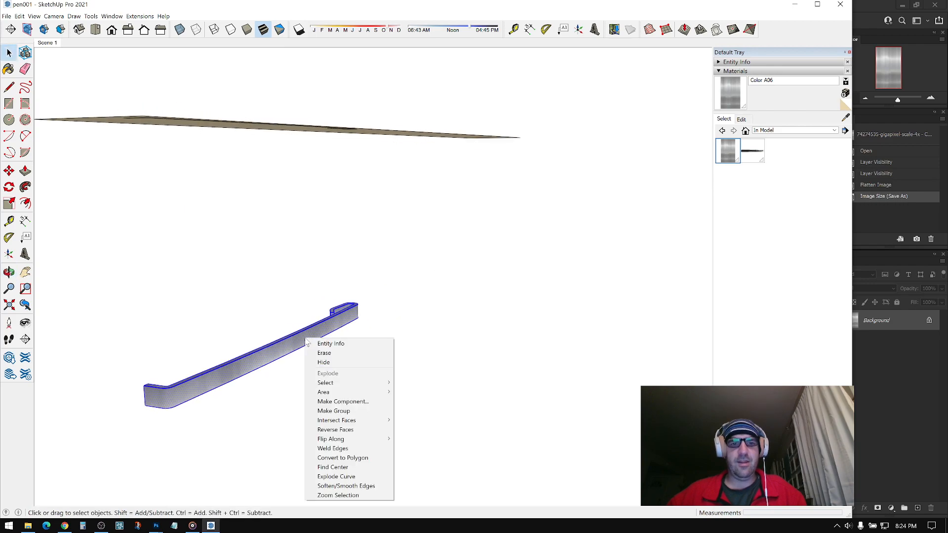
{"action": "left_click", "coordinate": [341, 412]}
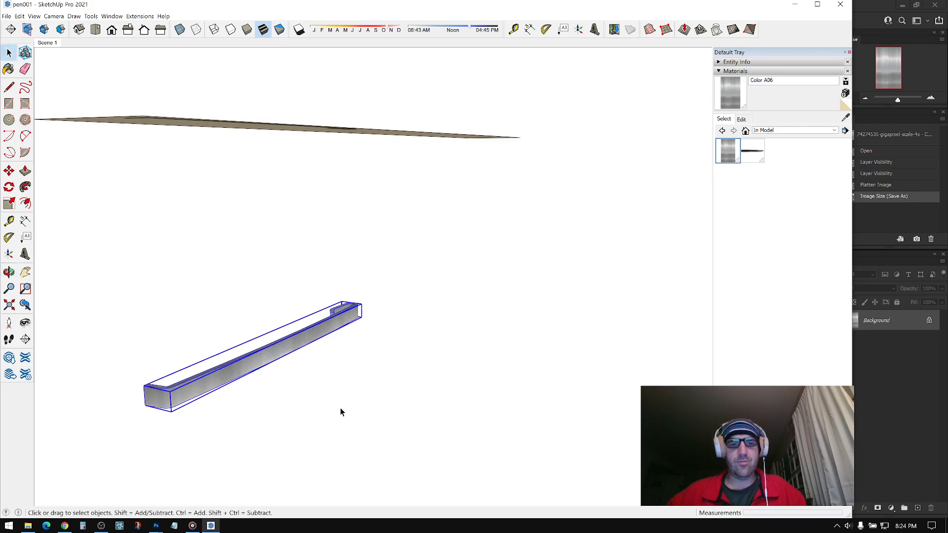
Examine the grouped clip beside the two pen images from several angles
{"action": "middle_click_drag", "start_coordinate": [281, 339], "coordinate": [338, 299]}
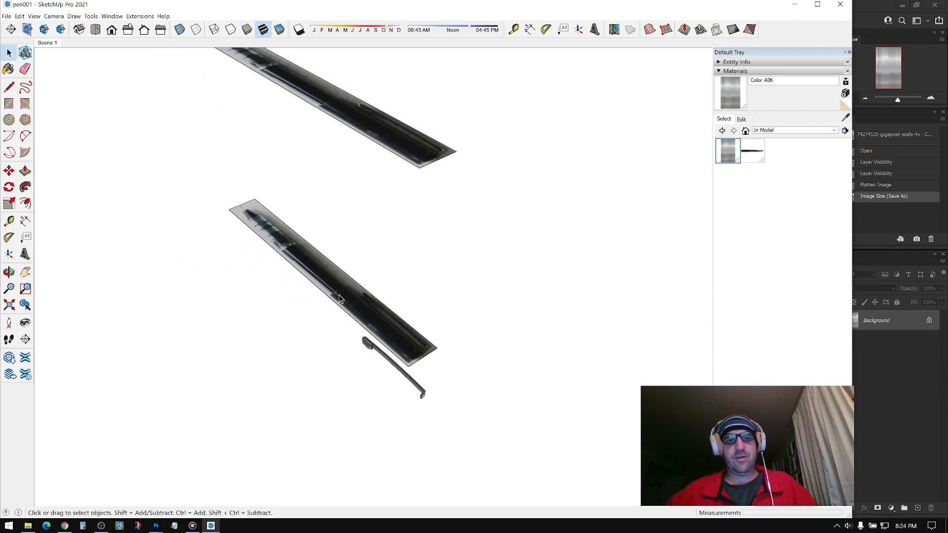
{"action": "middle_click_drag", "start_coordinate": [378, 337], "coordinate": [543, 385]}
{"action": "scroll", "coordinate": [506, 410], "scroll_direction": "up", "scroll_amount": 5}
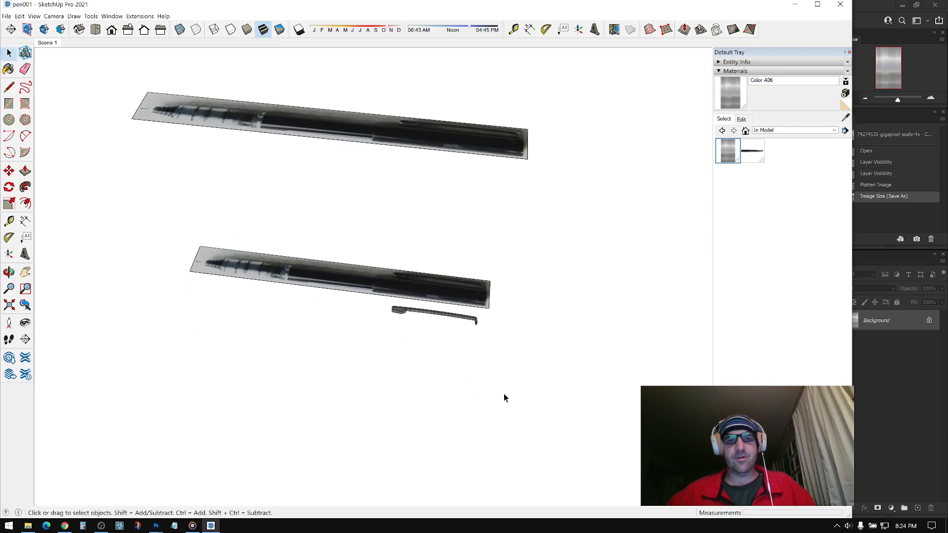
{"action": "scroll", "coordinate": [472, 289], "scroll_direction": "up", "scroll_amount": 4}
{"action": "middle_click_drag", "start_coordinate": [395, 283], "coordinate": [510, 337]}
{"action": "scroll", "coordinate": [400, 270], "scroll_direction": "up", "scroll_amount": 3}
{"action": "middle_click_drag", "start_coordinate": [442, 273], "coordinate": [416, 141]}
{"action": "scroll", "coordinate": [439, 277], "scroll_direction": "up", "scroll_amount": 1}
Make a group from the pen image face lying next to the clip
{"action": "left_click", "coordinate": [472, 143]}
{"action": "middle_click_drag", "start_coordinate": [482, 142], "coordinate": [551, 254]}
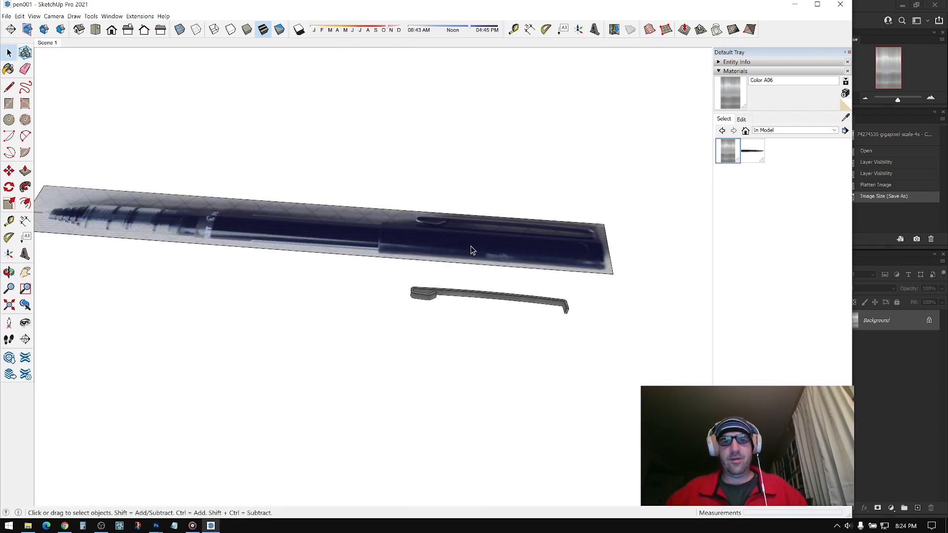
{"action": "scroll", "coordinate": [473, 251], "scroll_direction": "down", "scroll_amount": 2}
{"action": "left_click", "coordinate": [451, 271]}
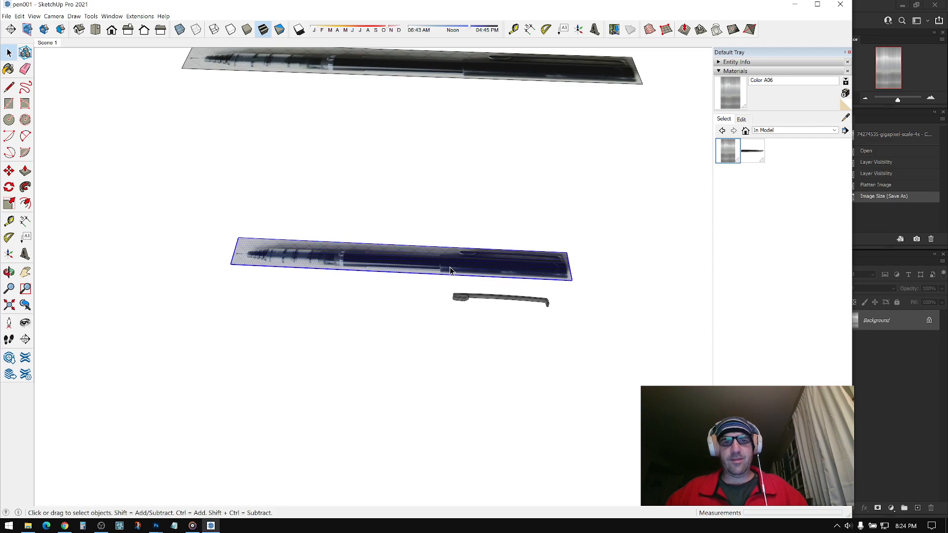
{"action": "middle_click_drag", "start_coordinate": [451, 269], "coordinate": [451, 251]}
{"action": "right_click", "coordinate": [429, 266]}
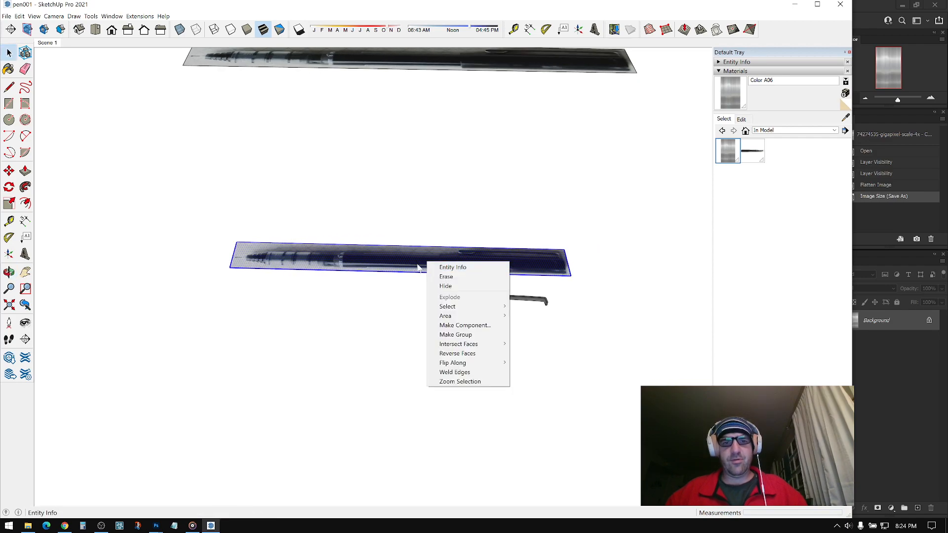
{"action": "left_click", "coordinate": [419, 259]}
{"action": "right_click", "coordinate": [418, 258]}
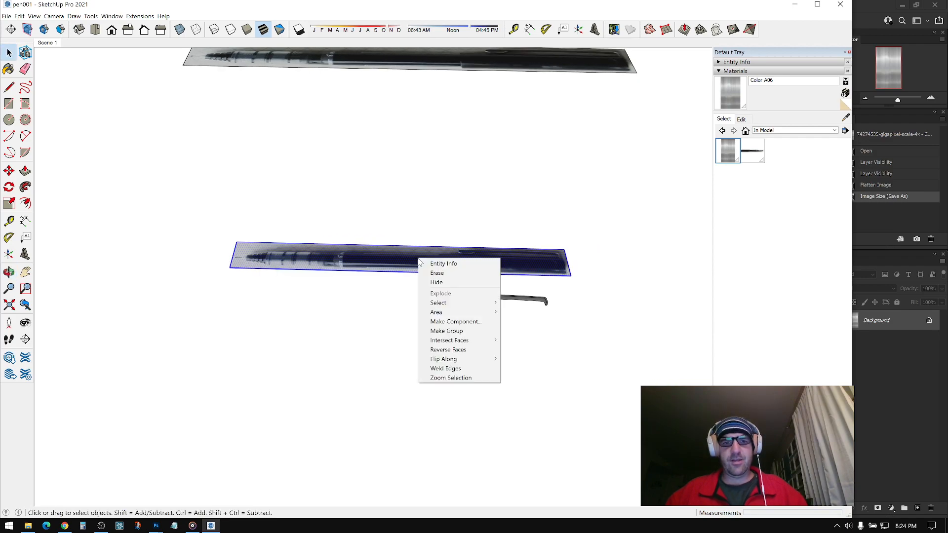
{"action": "left_click", "coordinate": [446, 331]}
Open the pen image group for editing, collapse the material settings and hide the rest of the model
{"action": "middle_click_drag", "start_coordinate": [435, 271], "coordinate": [511, 376]}
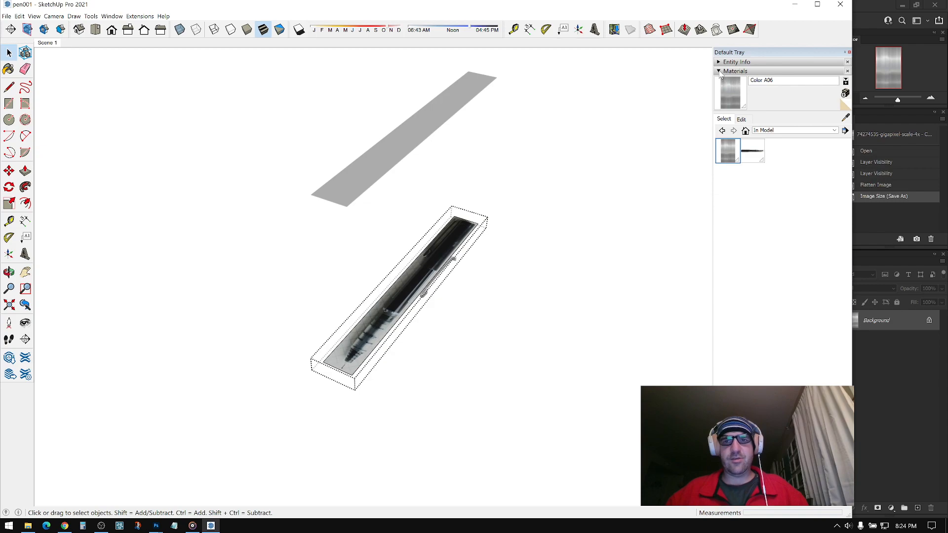
{"action": "left_click", "coordinate": [719, 71]}
{"action": "left_click", "coordinate": [34, 16]}
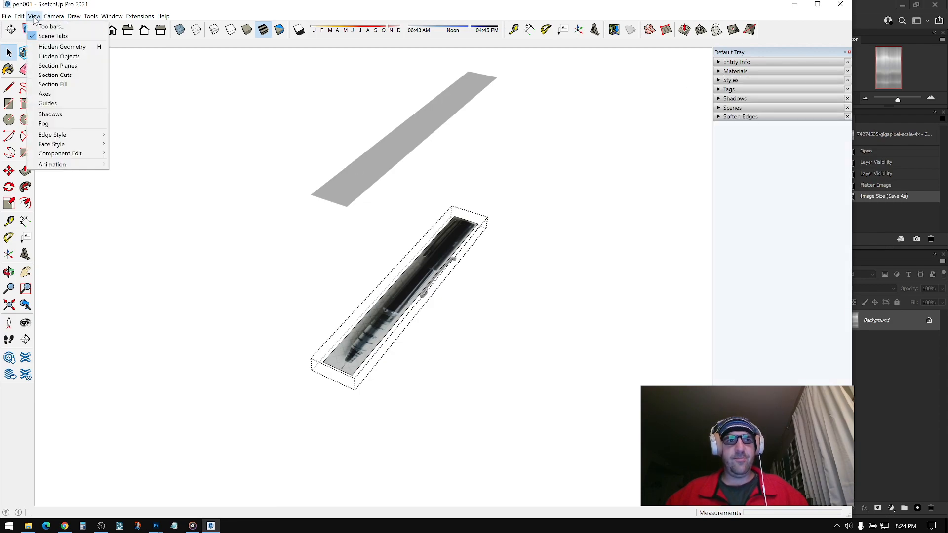
{"action": "mouse_move", "coordinate": [93, 158]}
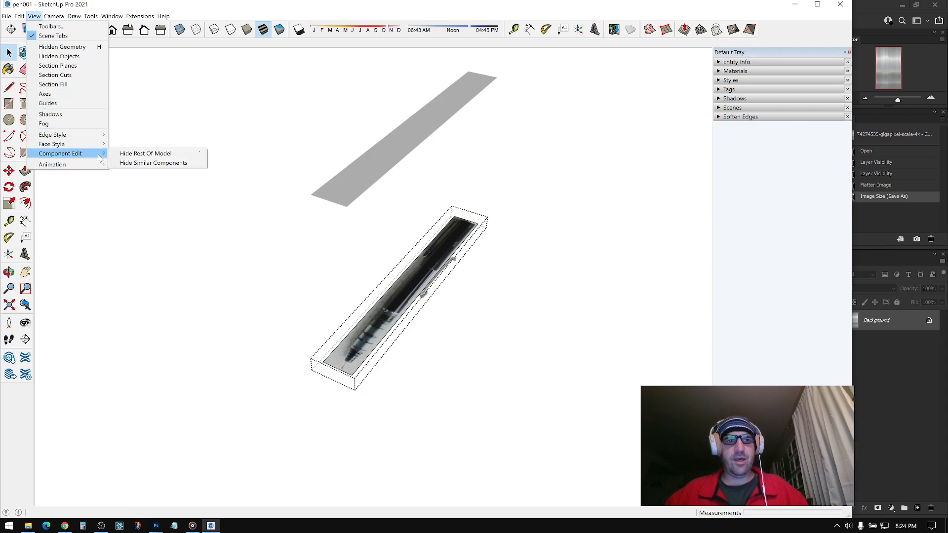
{"action": "left_click", "coordinate": [137, 155]}
Turn on X-ray display for the pen image and frame the whole pen from tip to cap
{"action": "middle_click_drag", "start_coordinate": [396, 330], "coordinate": [538, 54]}
{"action": "scroll", "coordinate": [400, 296], "scroll_direction": "up", "scroll_amount": 2}
{"action": "middle_click_drag", "start_coordinate": [400, 296], "coordinate": [298, 327]}
{"action": "mouse_move", "coordinate": [326, 298]}
{"action": "middle_mouse_down"}
{"action": "mouse_move", "coordinate": [212, 273]}
{"action": "mouse_move", "coordinate": [345, 296]}
{"action": "mouse_move", "coordinate": [434, 387]}
{"action": "mouse_move", "coordinate": [414, 326]}
{"action": "mouse_move", "coordinate": [381, 328]}
{"action": "mouse_move", "coordinate": [321, 306]}
{"action": "middle_mouse_up"}
{"action": "left_click", "coordinate": [180, 29]}
{"action": "middle_click_drag", "start_coordinate": [286, 220], "coordinate": [351, 304]}
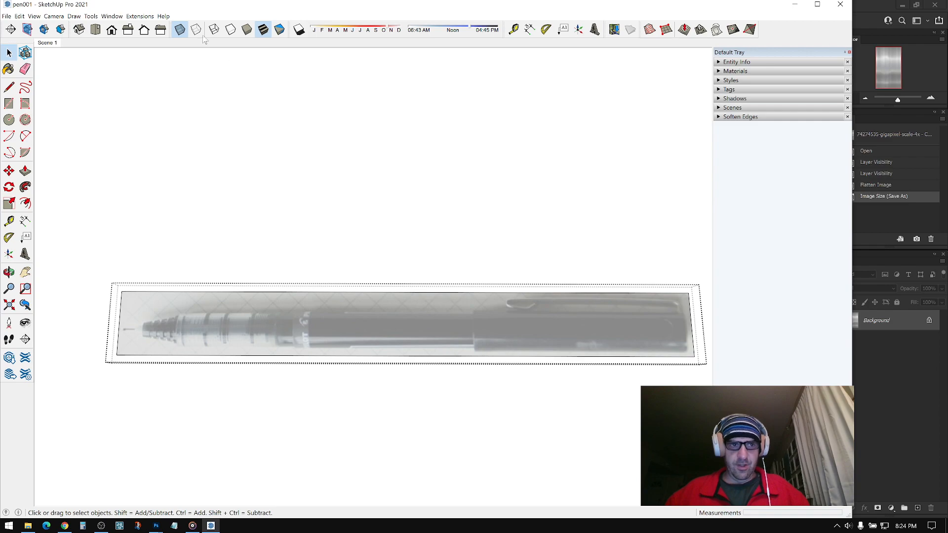
Draw a centerline along the red axis through the pen tip, spanning the image from one short edge to the other
{"action": "left_click", "coordinate": [9, 88]}
{"action": "middle_click_drag", "start_coordinate": [315, 255], "coordinate": [441, 308], "text": "shift"}
{"action": "scroll", "coordinate": [291, 330], "scroll_direction": "up", "scroll_amount": 5}
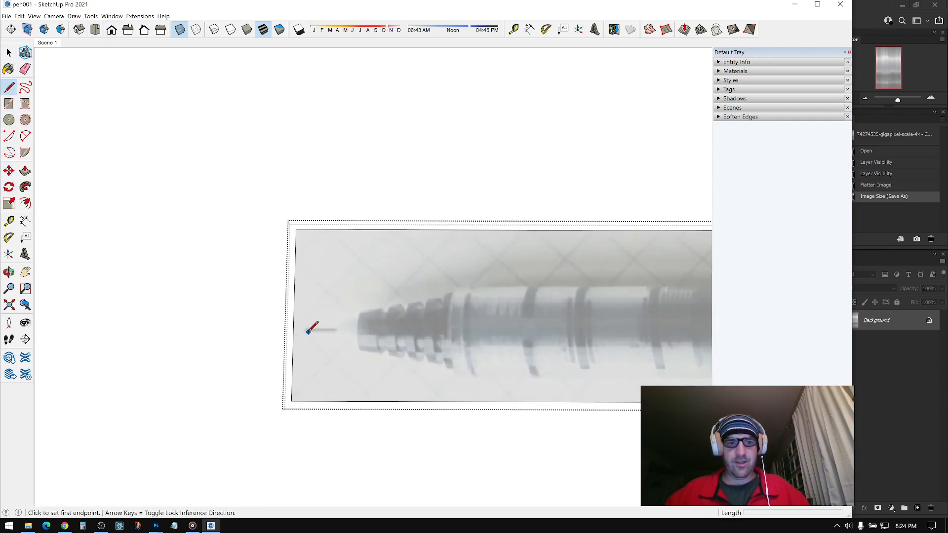
{"action": "scroll", "coordinate": [308, 332], "scroll_direction": "up", "scroll_amount": 2}
{"action": "scroll", "coordinate": [425, 327], "scroll_direction": "up", "scroll_amount": 2}
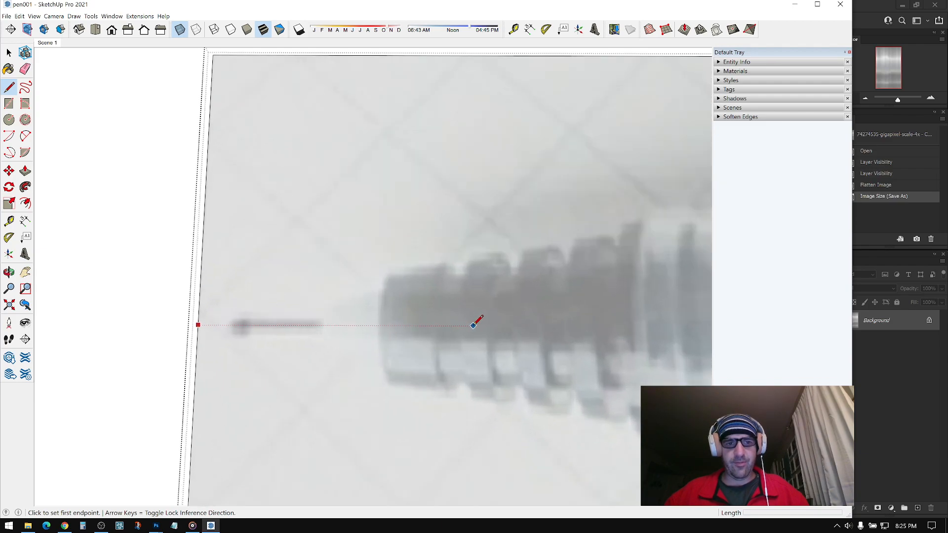
{"action": "left_click", "coordinate": [476, 328]}
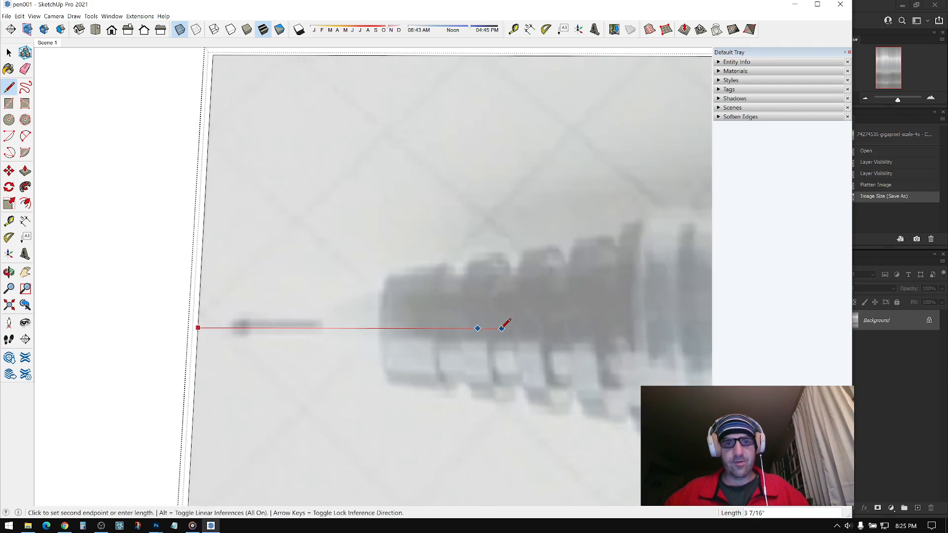
{"action": "scroll", "coordinate": [621, 328], "scroll_direction": "down", "scroll_amount": 1}
{"action": "middle_click_drag", "start_coordinate": [621, 328], "coordinate": [275, 314], "text": "shift"}
{"action": "scroll", "coordinate": [362, 322], "scroll_direction": "down", "scroll_amount": 4}
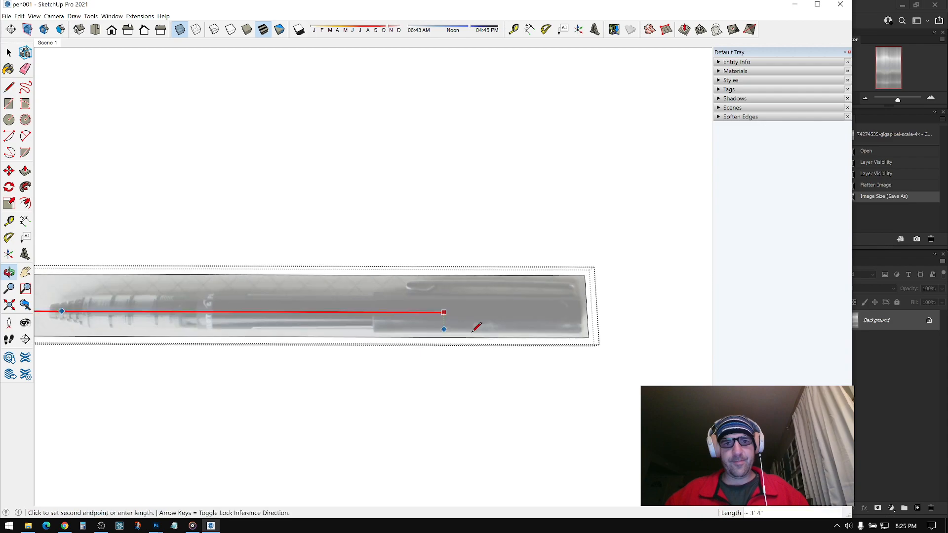
{"action": "left_click", "coordinate": [566, 309]}
Select the centerline and move it slightly to line up with the middle of the pen tip
{"action": "middle_click_drag", "start_coordinate": [524, 342], "coordinate": [349, 209]}
{"action": "scroll", "coordinate": [345, 240], "scroll_direction": "up", "scroll_amount": 1}
{"action": "key", "text": "space"}
{"action": "left_click", "coordinate": [345, 230]}
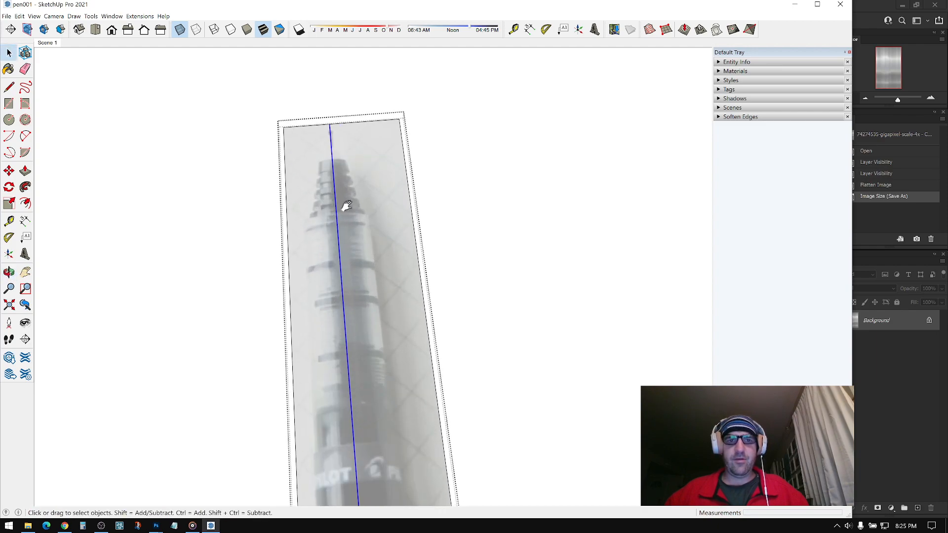
{"action": "scroll", "coordinate": [359, 262], "scroll_direction": "up", "scroll_amount": 4}
{"action": "key", "text": "m"}
{"action": "left_click", "coordinate": [357, 288]}
{"action": "mouse_move", "coordinate": [363, 354]}
{"action": "middle_mouse_down"}
{"action": "mouse_move", "coordinate": [363, 248]}
{"action": "mouse_move", "coordinate": [222, 356]}
{"action": "mouse_move", "coordinate": [499, 260]}
{"action": "mouse_move", "coordinate": [536, 292]}
{"action": "middle_mouse_up"}
Erase the outer edges of the image half containing the clip, leaving the opposite half up to the centerline
{"action": "key", "text": "e"}
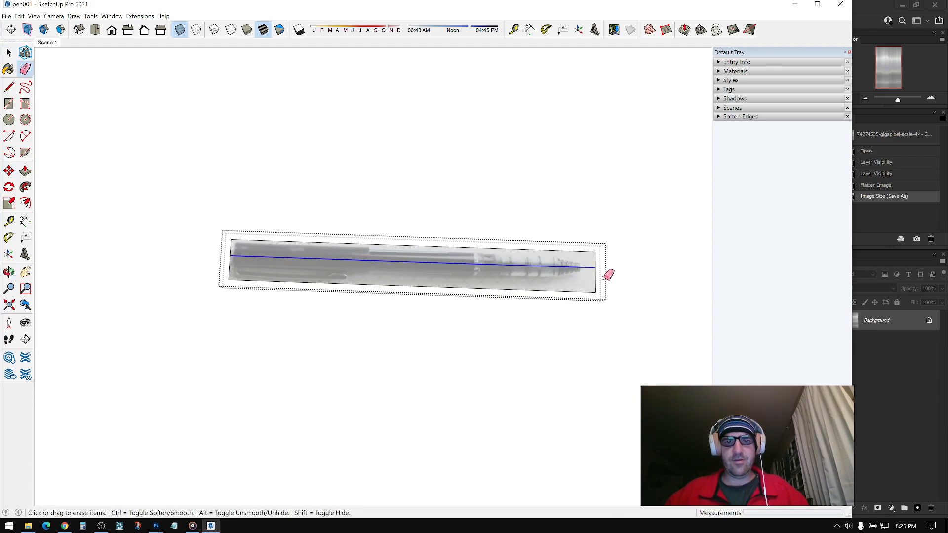
{"action": "left_click_drag", "start_coordinate": [604, 278], "coordinate": [572, 298]}
{"action": "left_click_drag", "start_coordinate": [244, 267], "coordinate": [215, 271]}
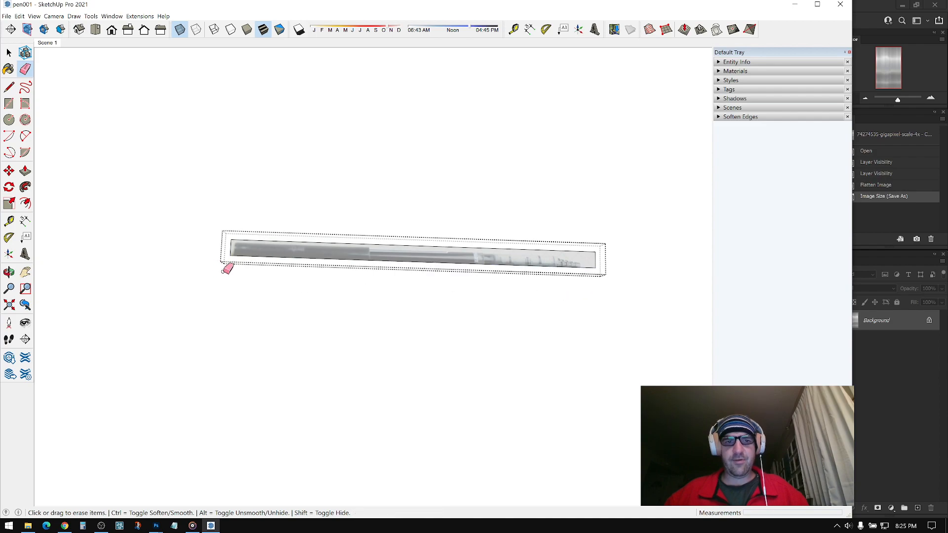
{"action": "scroll", "coordinate": [539, 266], "scroll_direction": "up", "scroll_amount": 2}
{"action": "key", "text": "space"}
Draw the cap's flat end as a line from the centerline out to the cap's outer corner
{"action": "scroll", "coordinate": [401, 253], "scroll_direction": "up", "scroll_amount": 3}
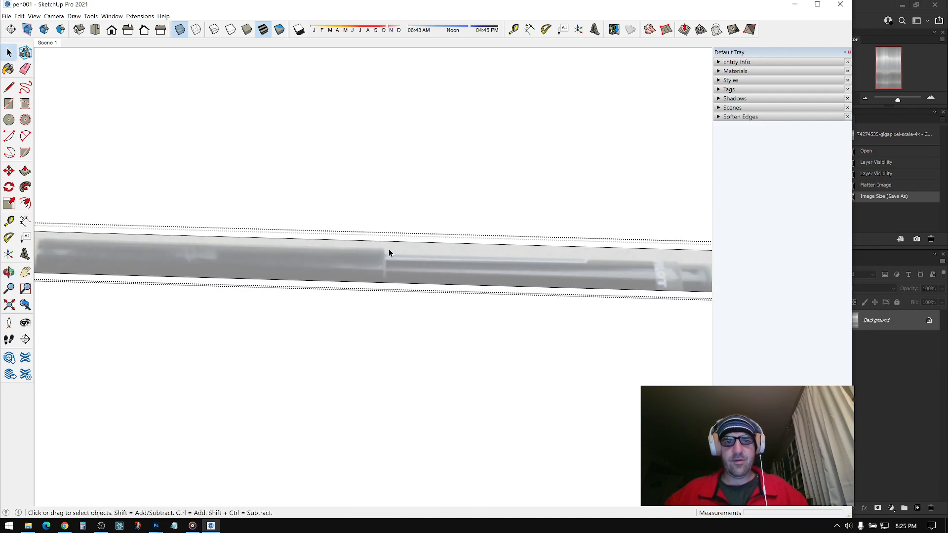
{"action": "scroll", "coordinate": [391, 271], "scroll_direction": "up", "scroll_amount": 3}
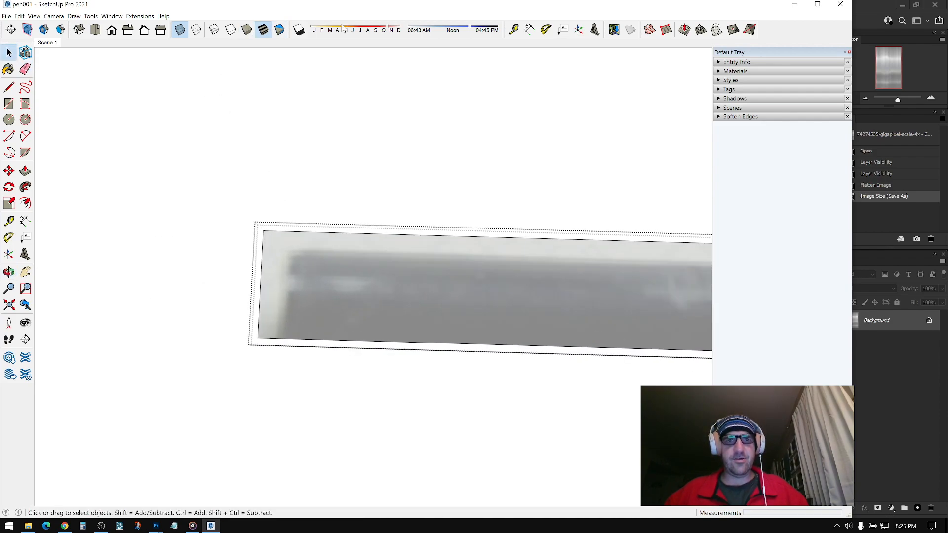
{"action": "left_click", "coordinate": [9, 87]}
{"action": "scroll", "coordinate": [294, 338], "scroll_direction": "up", "scroll_amount": 1}
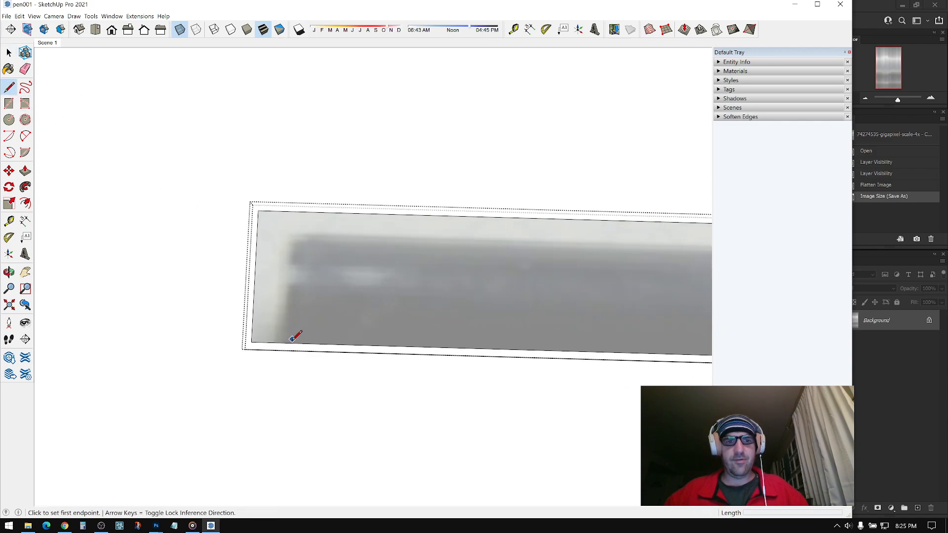
{"action": "left_click", "coordinate": [286, 343]}
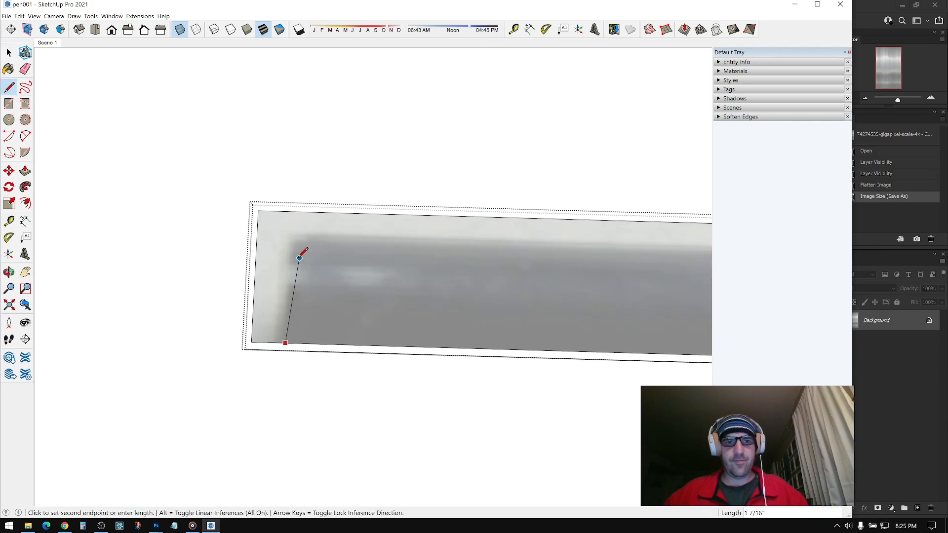
{"action": "left_click", "coordinate": [291, 239]}
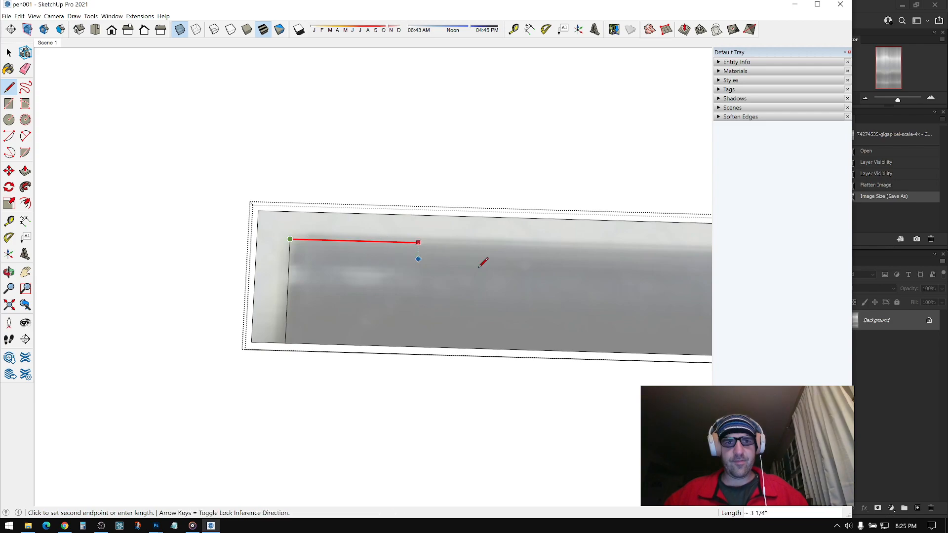
Trace the cap's outer edge along the red axis to the cap's open end, about 1' 6 1/2" long
{"action": "scroll", "coordinate": [469, 257], "scroll_direction": "up", "scroll_amount": 3}
{"action": "scroll", "coordinate": [356, 262], "scroll_direction": "up", "scroll_amount": 2}
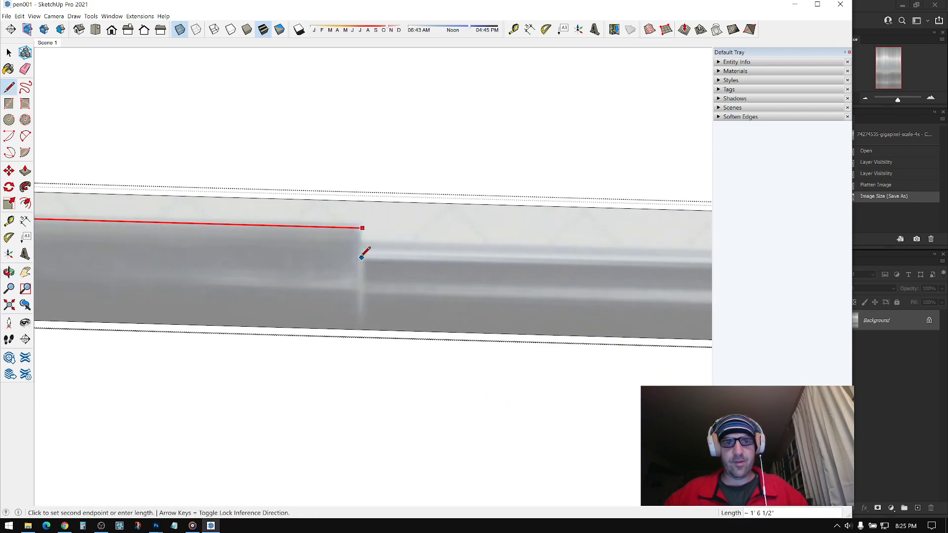
{"action": "left_click", "coordinate": [358, 261]}
{"action": "scroll", "coordinate": [358, 262], "scroll_direction": "up", "scroll_amount": 1}
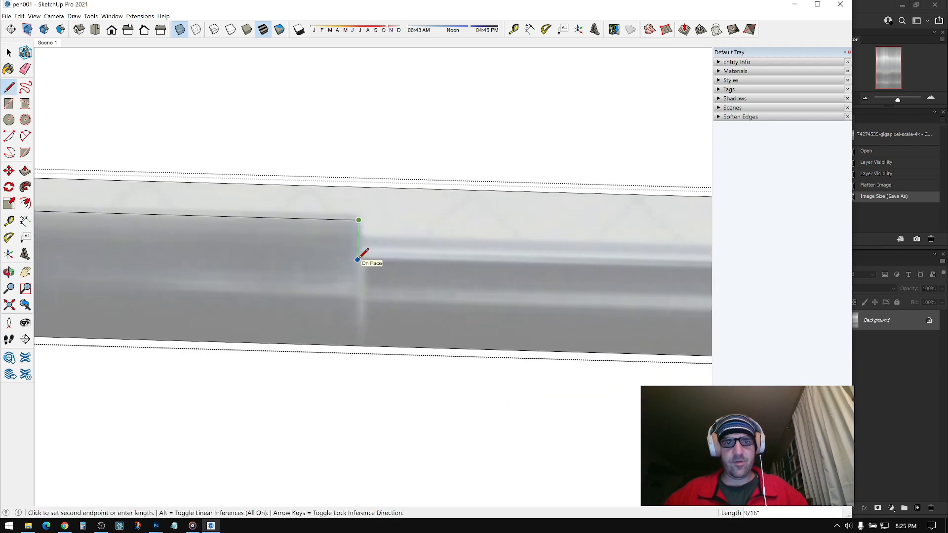
Step the outline in about 1/4" at the cap's open end and run it about 1' 3 5/8" along the barrel past the logo band
{"action": "scroll", "coordinate": [358, 260], "scroll_direction": "down", "scroll_amount": 2}
{"action": "middle_click_drag", "start_coordinate": [487, 288], "coordinate": [294, 271], "text": "shift"}
{"action": "scroll", "coordinate": [295, 271], "scroll_direction": "down", "scroll_amount": 2}
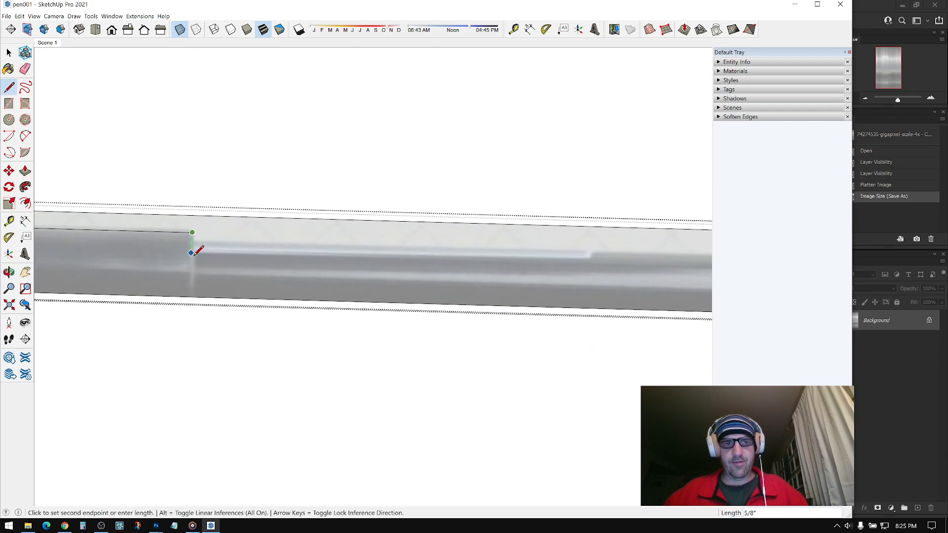
{"action": "key", "text": "Left"}
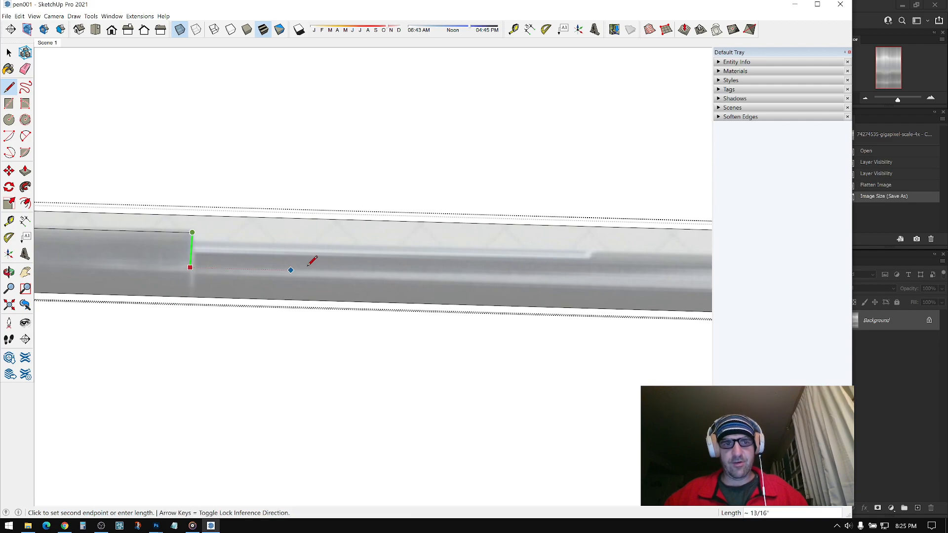
{"action": "middle_click_drag", "start_coordinate": [417, 257], "coordinate": [318, 234], "text": "shift"}
{"action": "scroll", "coordinate": [318, 234], "scroll_direction": "down", "scroll_amount": 2}
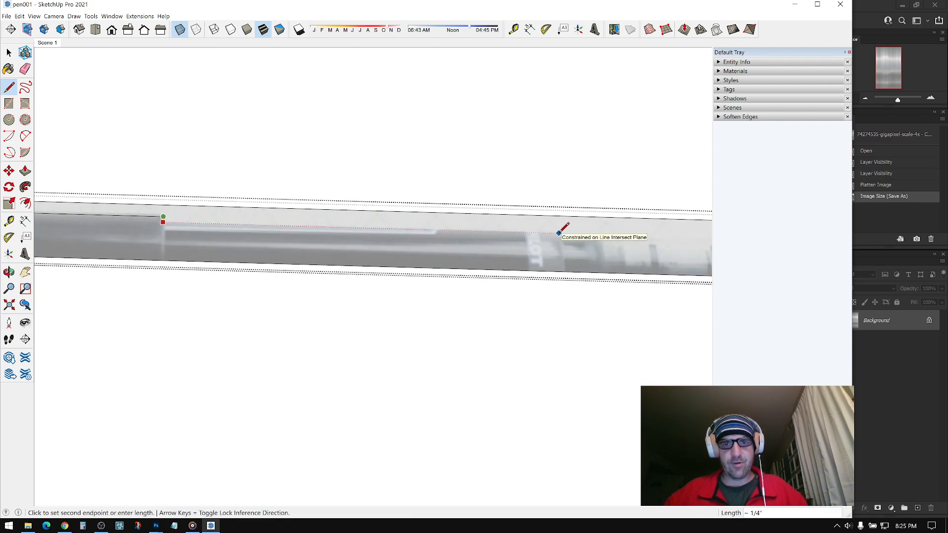
{"action": "scroll", "coordinate": [563, 228], "scroll_direction": "up", "scroll_amount": 2}
{"action": "scroll", "coordinate": [558, 230], "scroll_direction": "up", "scroll_amount": 1}
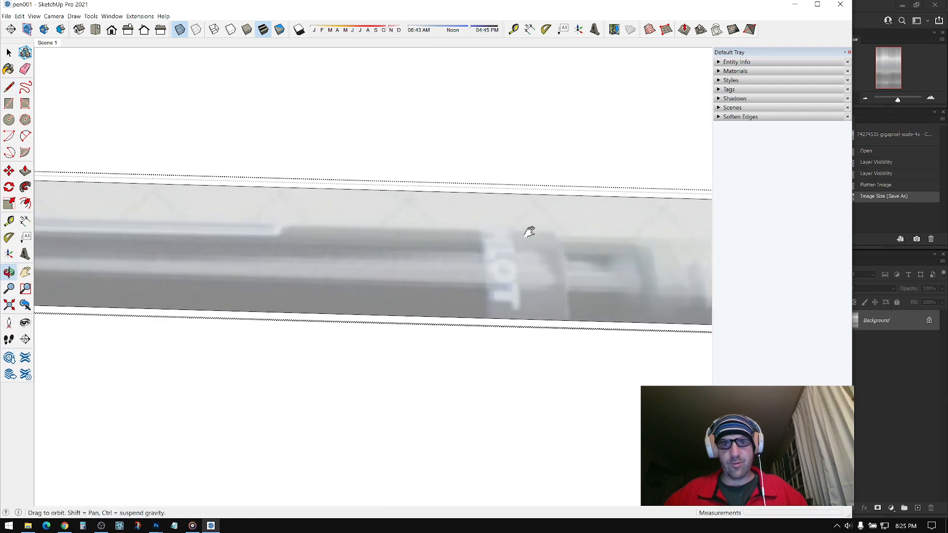
{"action": "middle_click_drag", "start_coordinate": [552, 232], "coordinate": [302, 254], "text": "shift"}
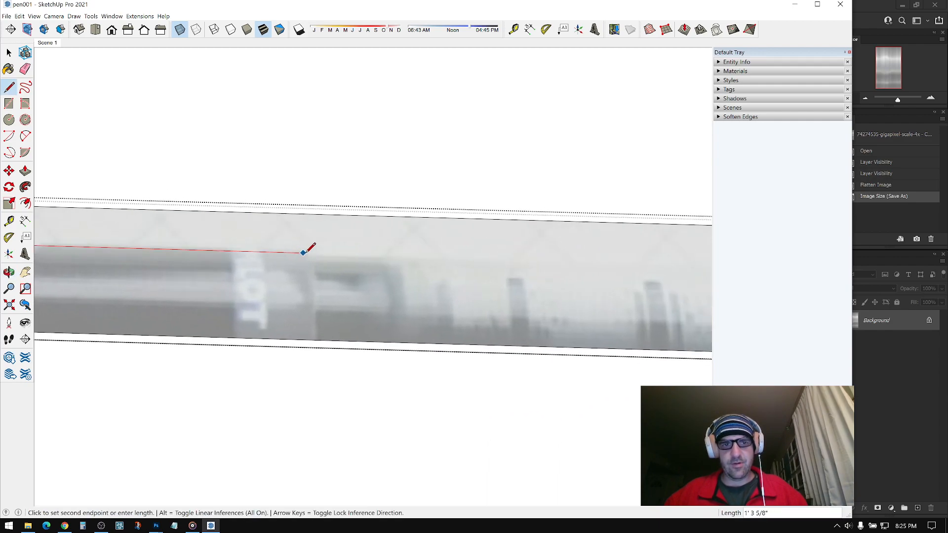
{"action": "left_click", "coordinate": [306, 252]}
Step the outline in about 1/8" past the logo band, trace the straight section up to the stepped tip, and step inward there
{"action": "scroll", "coordinate": [307, 254], "scroll_direction": "up", "scroll_amount": 2}
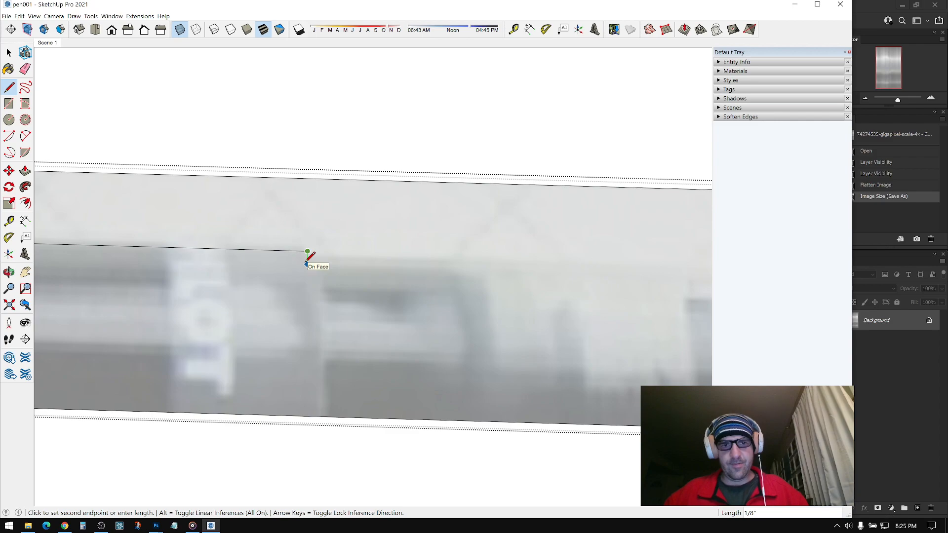
{"action": "left_click", "coordinate": [307, 265]}
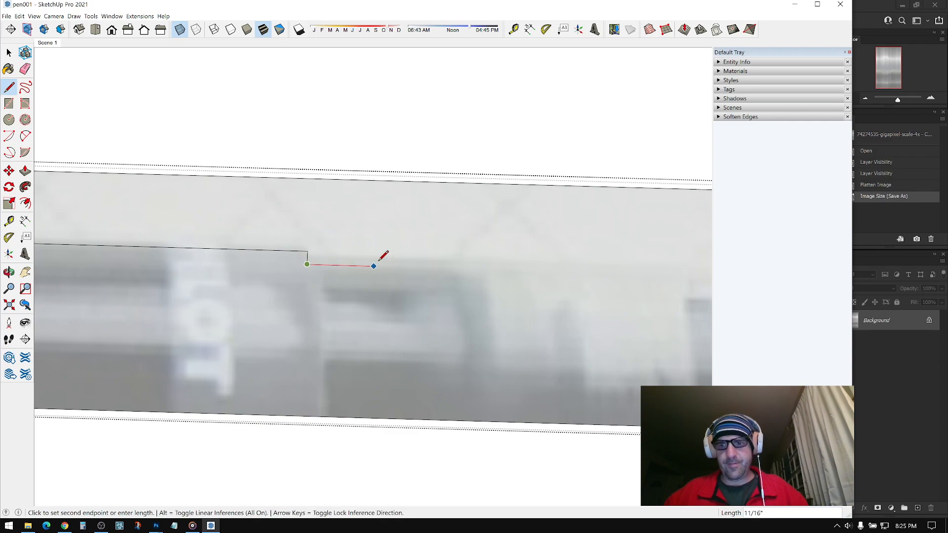
{"action": "left_click", "coordinate": [101, 526]}
{"action": "left_click", "coordinate": [211, 525]}
{"action": "middle_click_drag", "start_coordinate": [474, 262], "coordinate": [237, 279]}
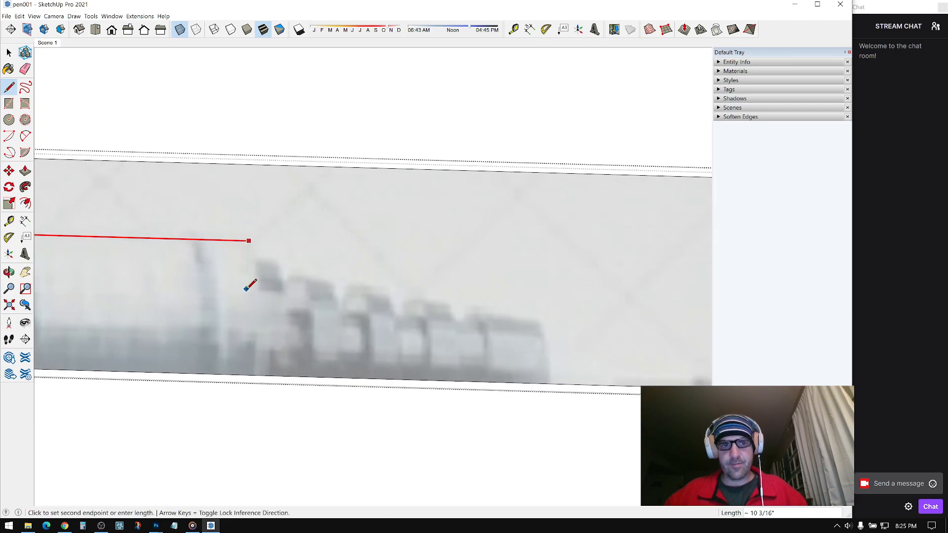
{"action": "left_click", "coordinate": [250, 280]}
{"action": "left_click", "coordinate": [254, 258]}
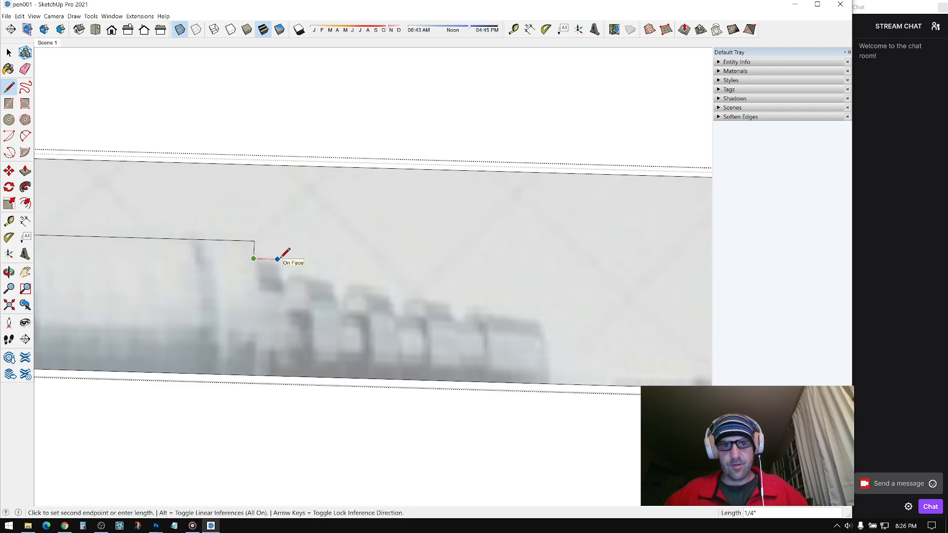
{"action": "scroll", "coordinate": [278, 259], "scroll_direction": "down", "scroll_amount": 1}
{"action": "scroll", "coordinate": [278, 259], "scroll_direction": "up", "scroll_amount": 1}
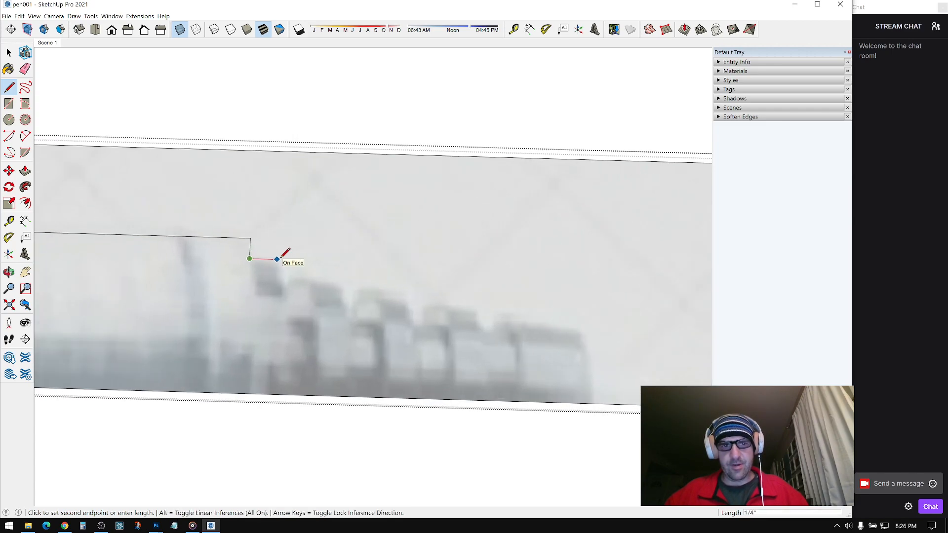
{"action": "left_click", "coordinate": [278, 259]}
{"action": "left_click", "coordinate": [276, 280]}
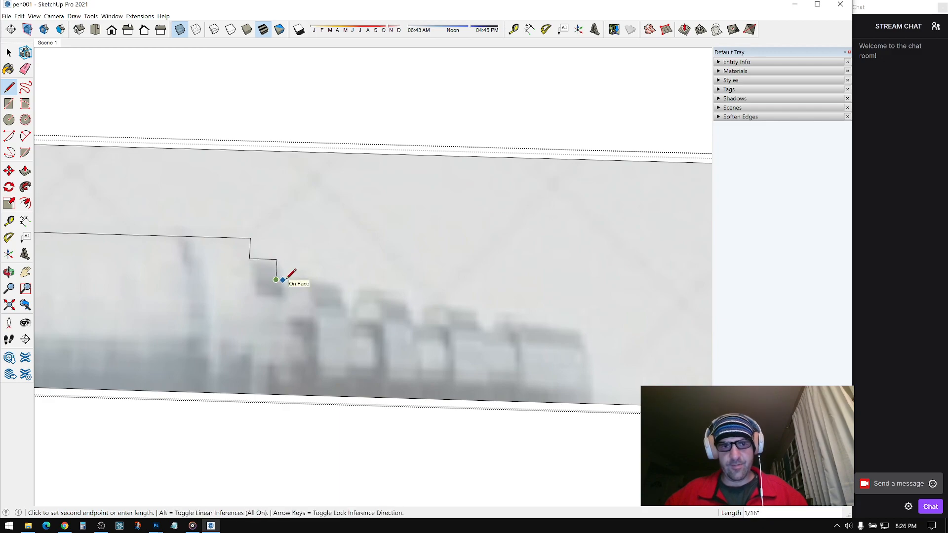
{"action": "key", "text": "ctrl+z"}
Trace the first two ridges of the stepped tip with square corners, including the groove after each one
{"action": "left_click", "coordinate": [251, 254]}
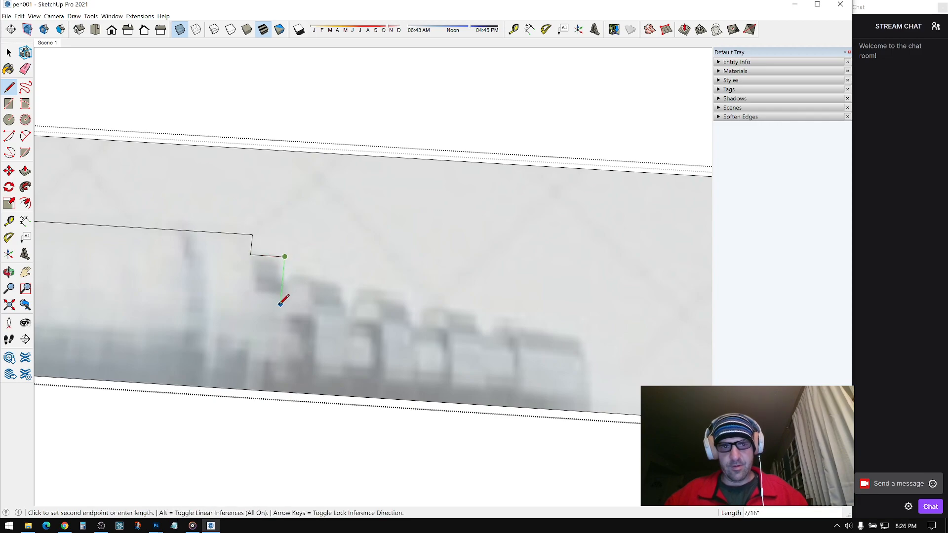
{"action": "left_click", "coordinate": [280, 311]}
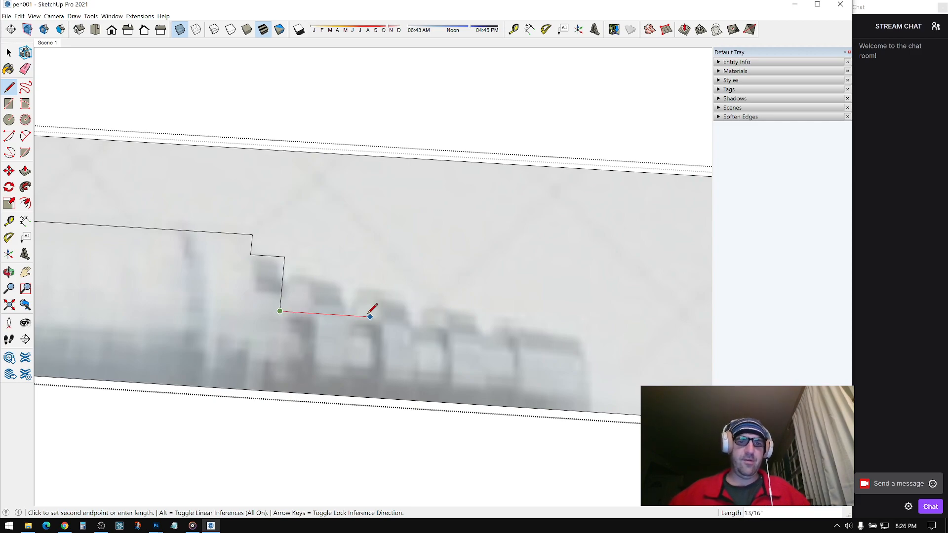
{"action": "left_click", "coordinate": [307, 313]}
{"action": "left_click", "coordinate": [310, 286]}
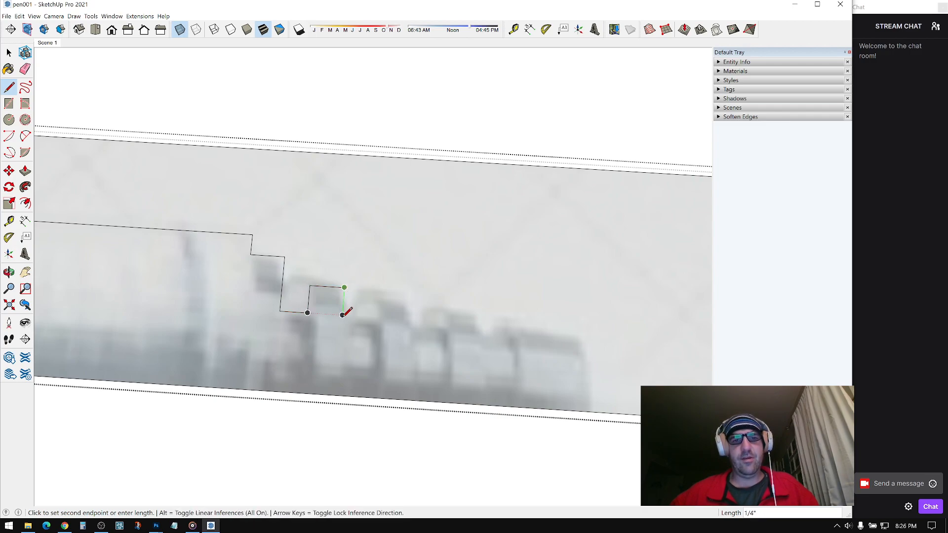
{"action": "left_click", "coordinate": [378, 317]}
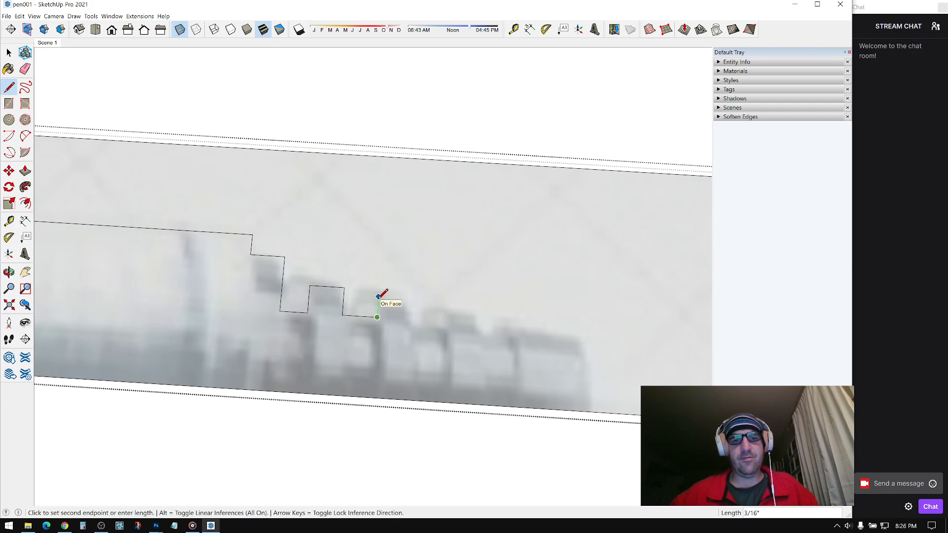
Trace the third ridge of the stepped tip and the floor of the groove that follows it
{"action": "left_click", "coordinate": [464, 299]}
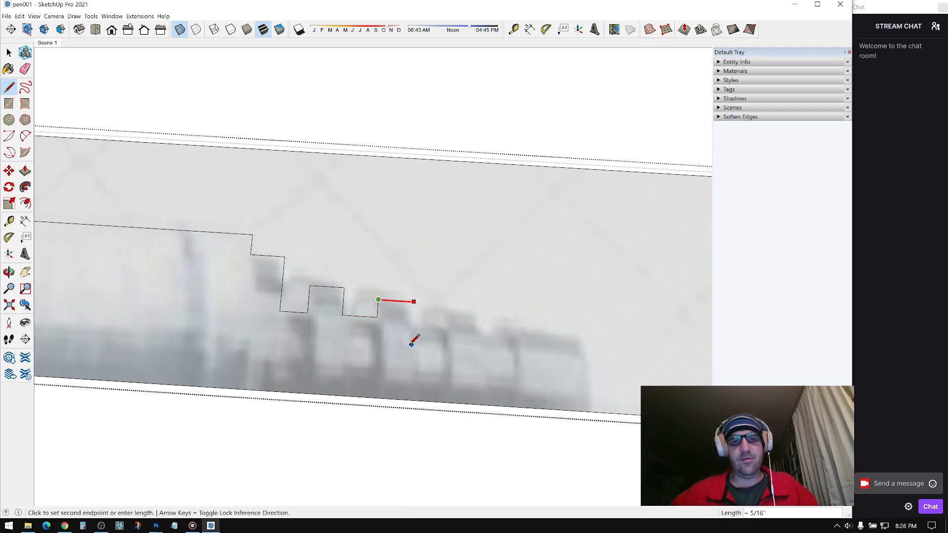
{"action": "left_click", "coordinate": [408, 359]}
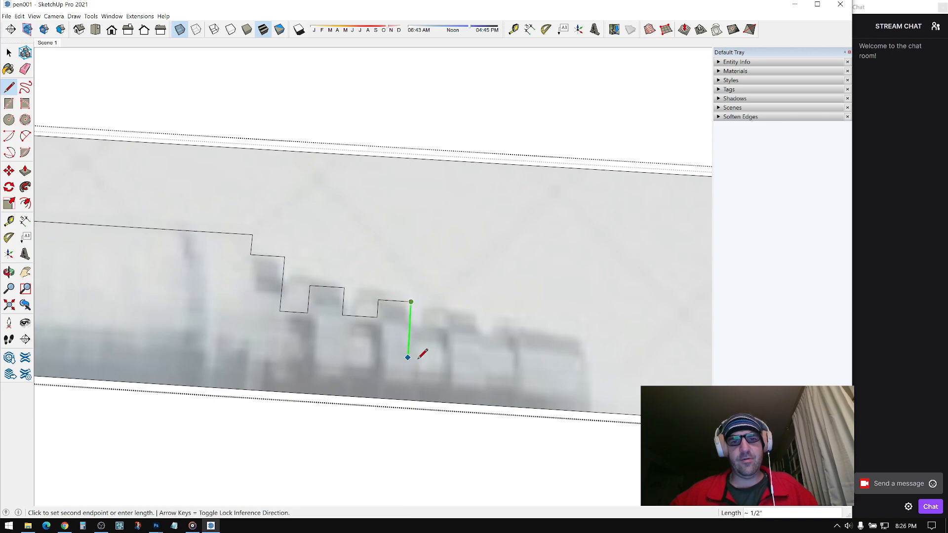
{"action": "left_click", "coordinate": [394, 317]}
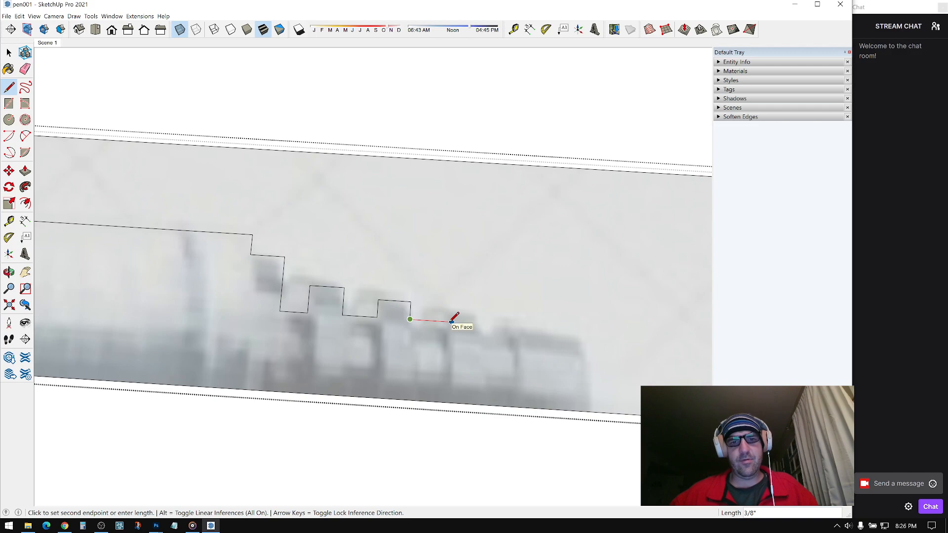
{"action": "key", "text": "Escape"}
{"action": "left_click", "coordinate": [410, 319]}
{"action": "left_click", "coordinate": [441, 321]}
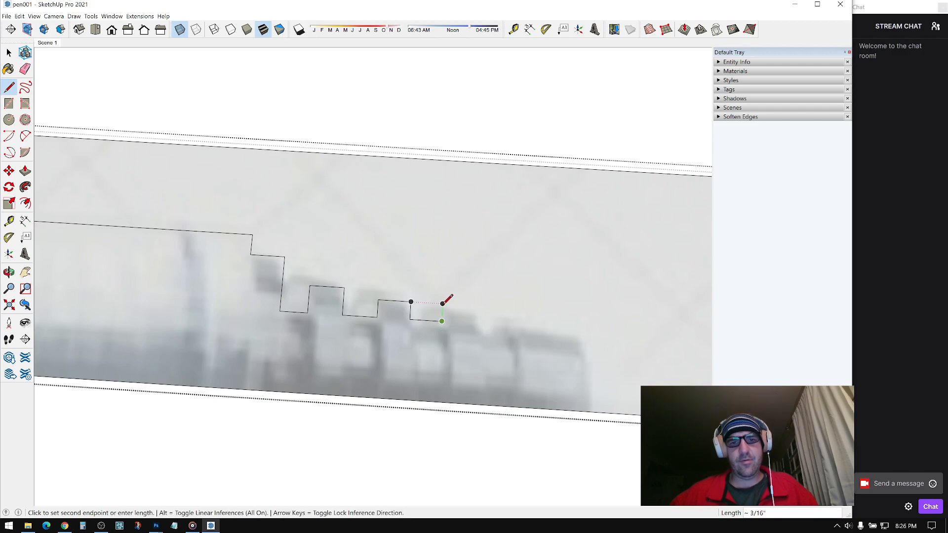
Trace the fourth ridge, the last groove and the raised end section, closing the profile down to the centerline
{"action": "key", "text": "shift"}
{"action": "left_click", "coordinate": [582, 317]}
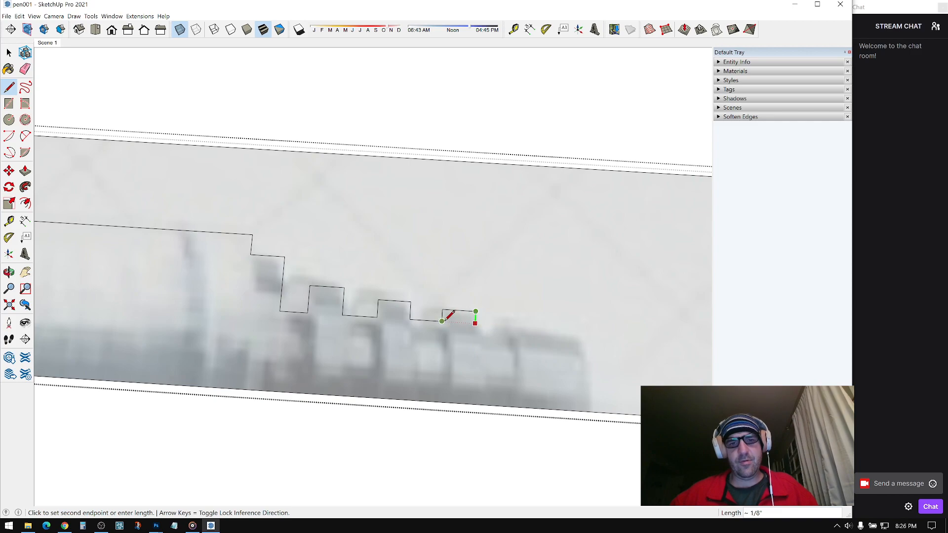
{"action": "left_click", "coordinate": [488, 321]}
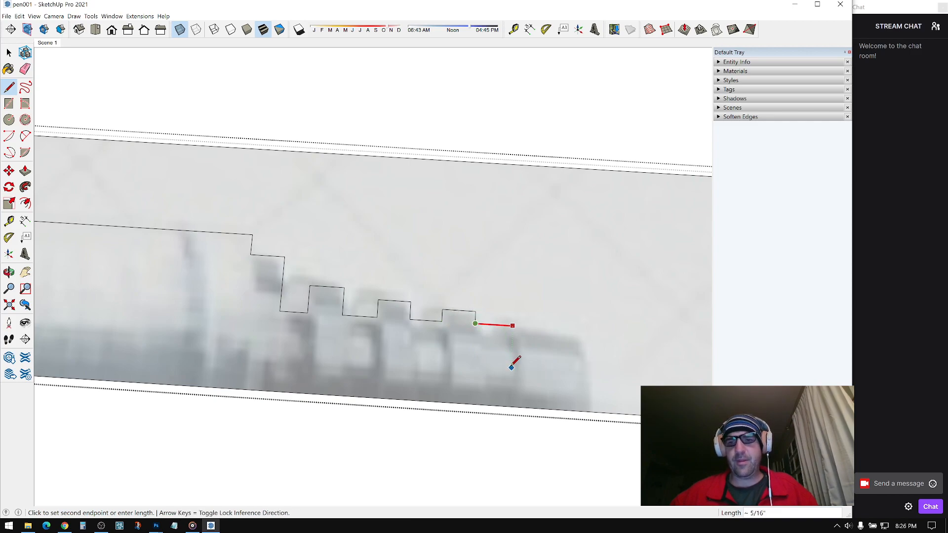
{"action": "left_click", "coordinate": [513, 366]}
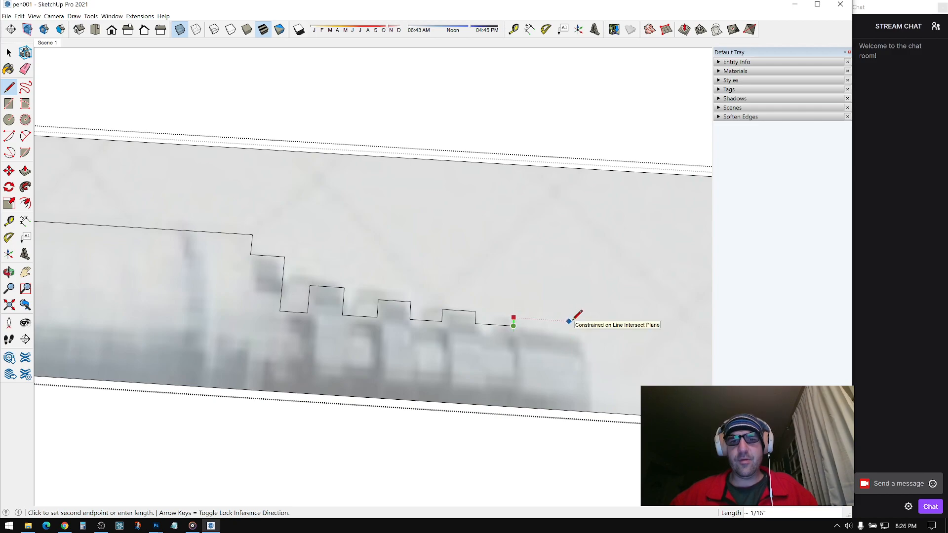
{"action": "left_click", "coordinate": [578, 364]}
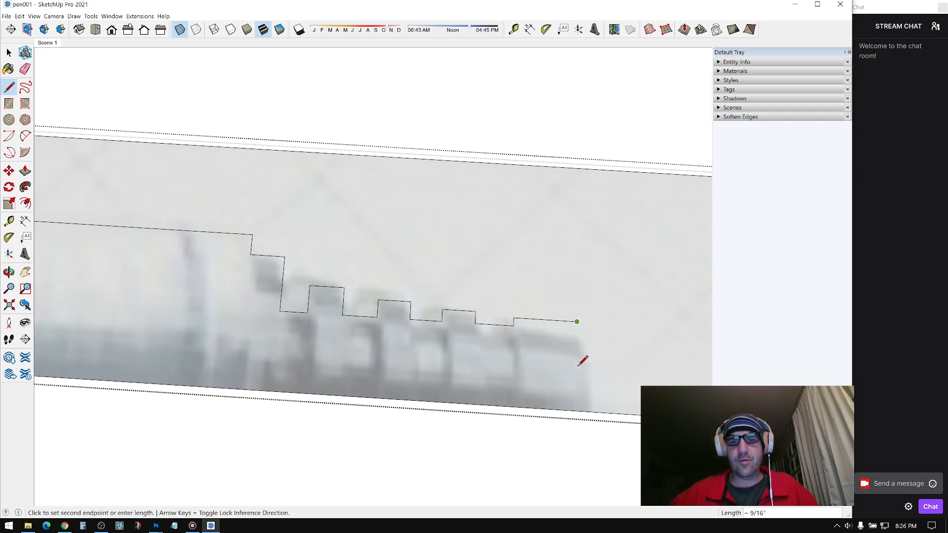
{"action": "left_click", "coordinate": [576, 410]}
{"action": "key", "text": "space"}
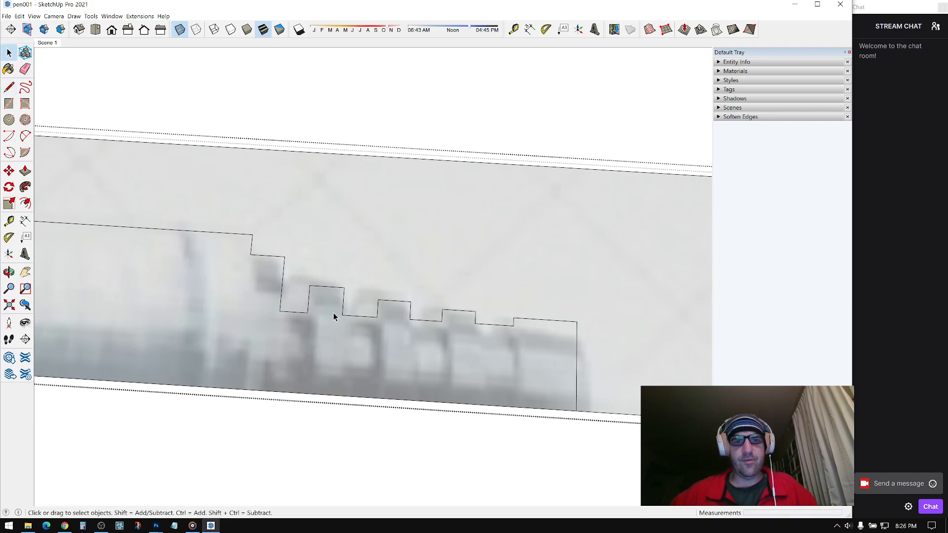
Move the four groove floors of the stepped tip about 1/16" toward the centerline, leaving the ridge tops and end section in place
{"action": "left_click_drag", "start_coordinate": [257, 308], "coordinate": [637, 386]}
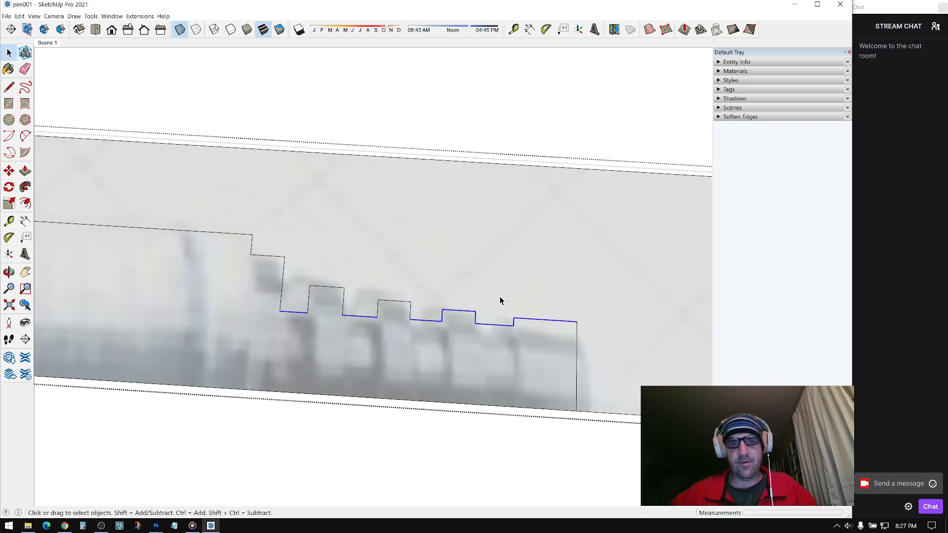
{"action": "left_click", "coordinate": [9, 171]}
{"action": "middle_click_drag", "start_coordinate": [553, 332], "coordinate": [554, 340]}
{"action": "left_click", "coordinate": [511, 325]}
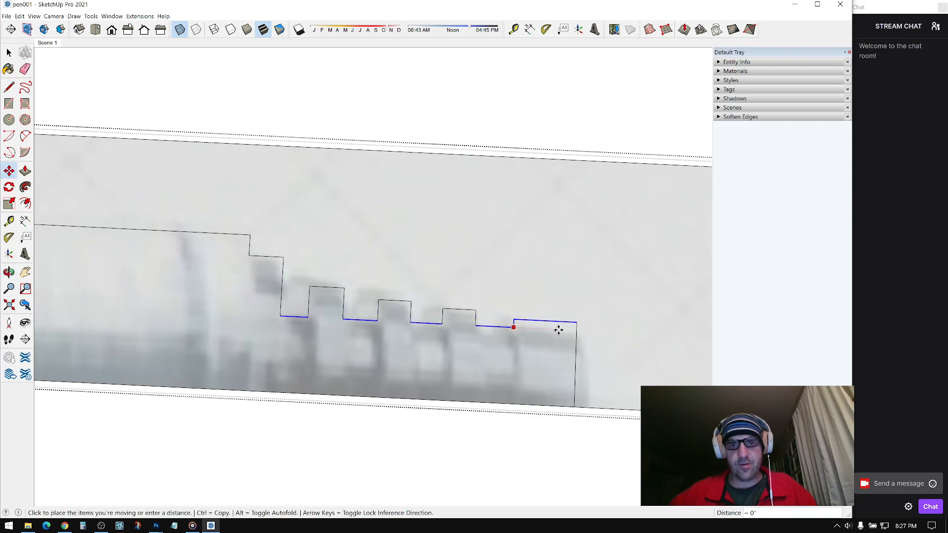
{"action": "key", "text": "Escape"}
{"action": "key", "text": "space"}
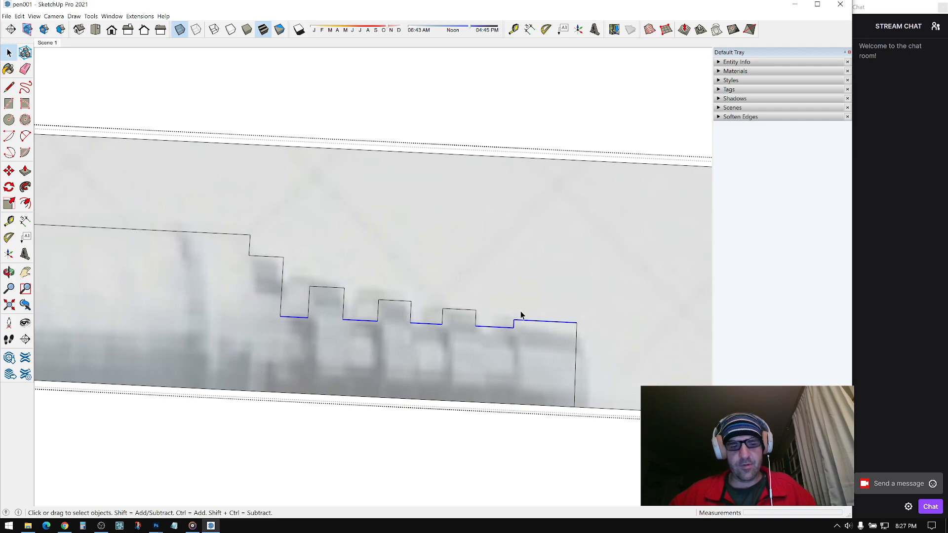
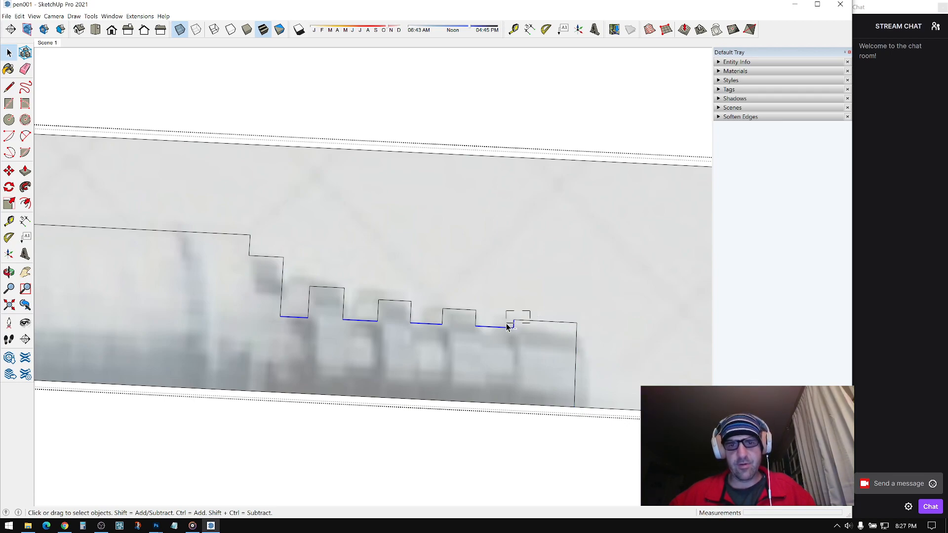
{"action": "key", "text": "m"}
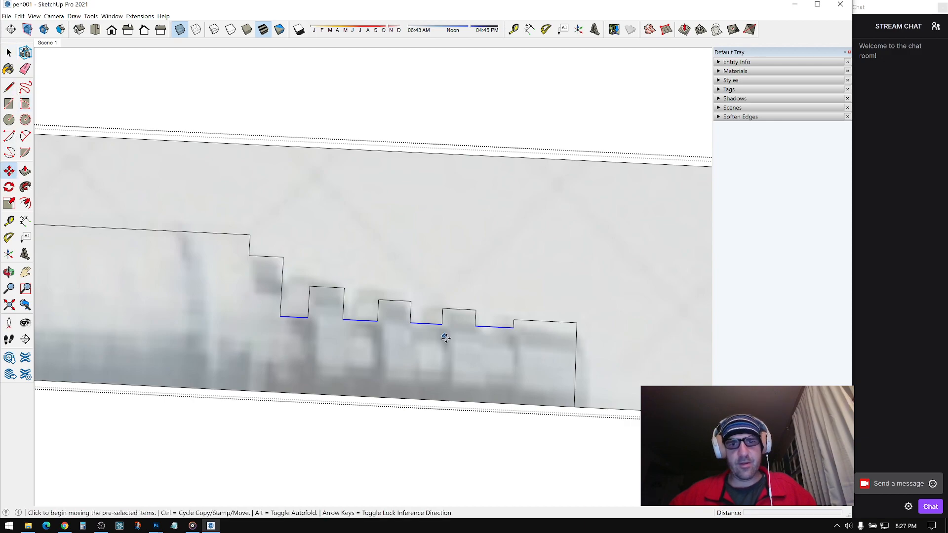
{"action": "left_click", "coordinate": [514, 329]}
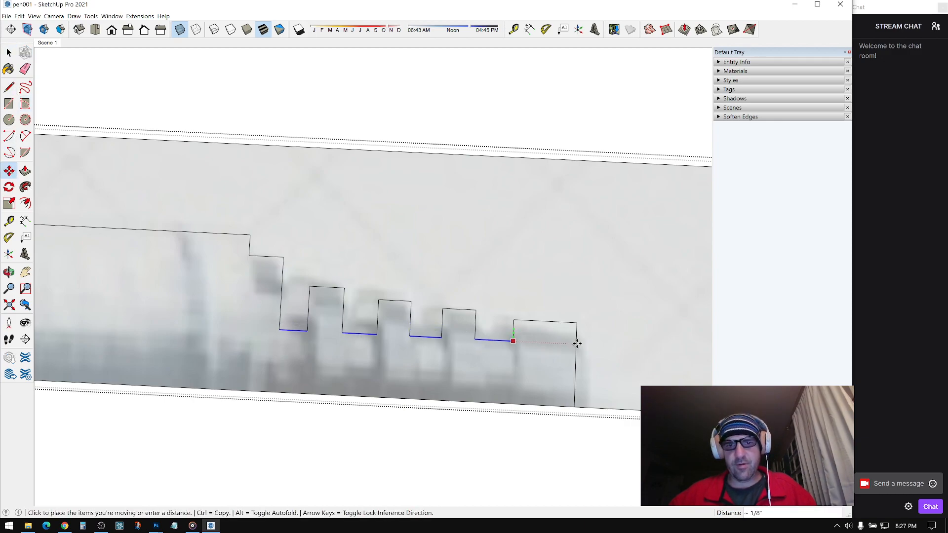
{"action": "left_click", "coordinate": [649, 341]}
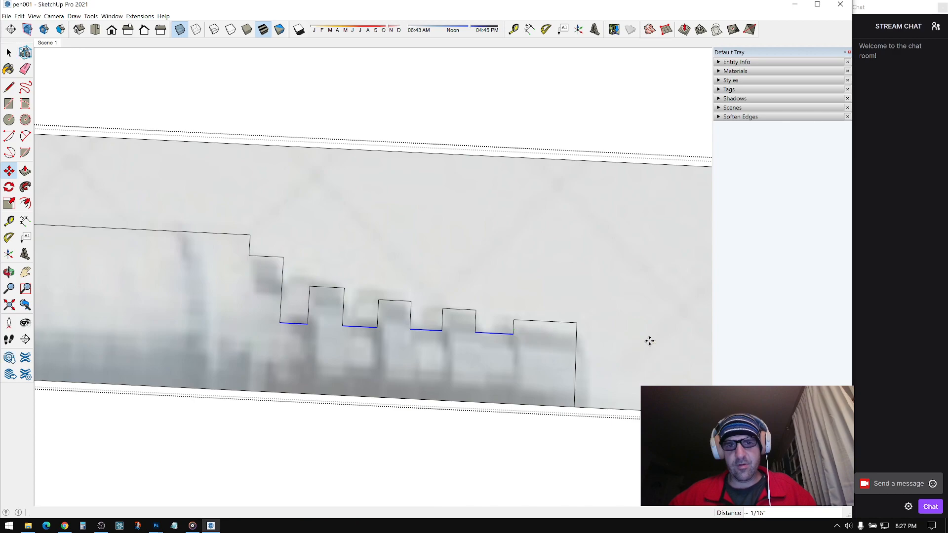
Trace the thin refill tip as a narrow strip running from the raised end section along the centerline to its dark point
{"action": "scroll", "coordinate": [568, 308], "scroll_direction": "down", "scroll_amount": 5}
{"action": "key", "text": "space"}
{"action": "middle_click_drag", "start_coordinate": [336, 219], "coordinate": [434, 358]}
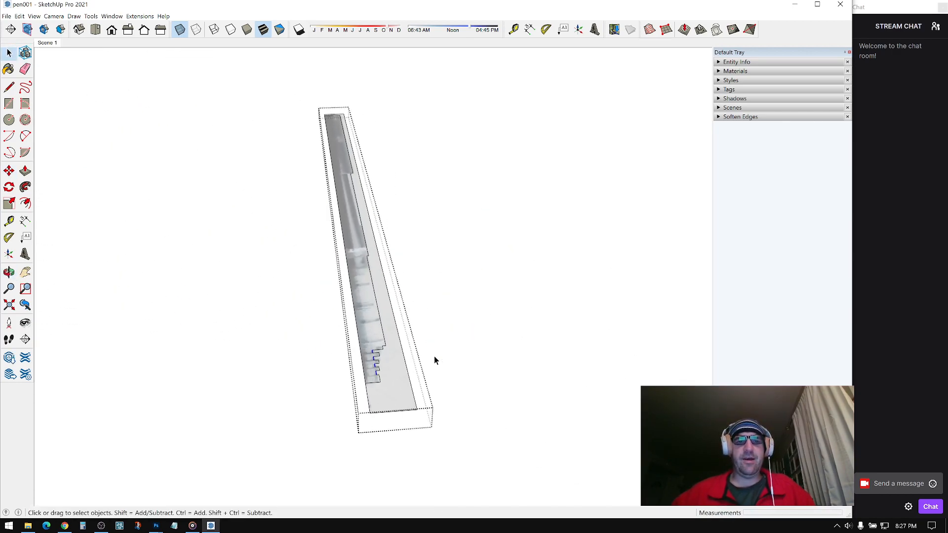
{"action": "scroll", "coordinate": [391, 398], "scroll_direction": "up", "scroll_amount": 4}
{"action": "middle_click_drag", "start_coordinate": [391, 399], "coordinate": [553, 410]}
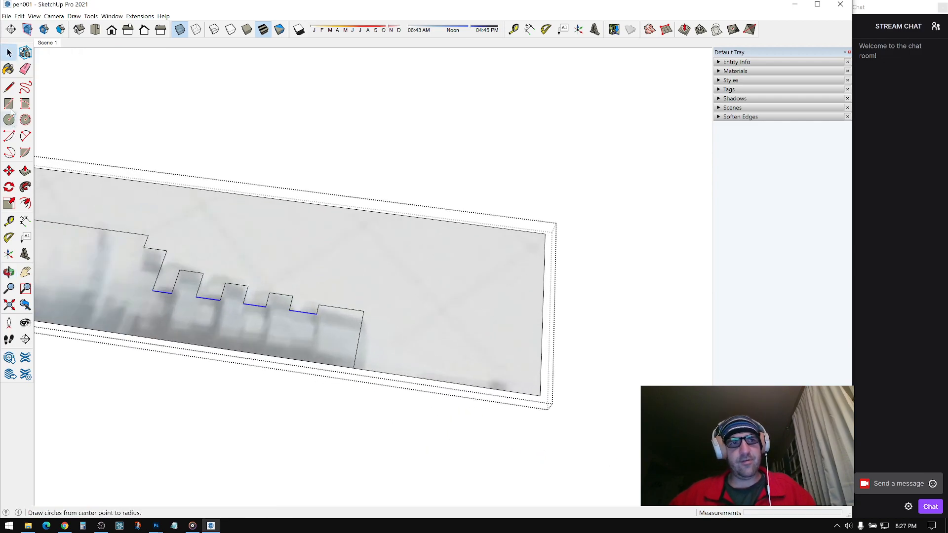
{"action": "key", "text": "l"}
{"action": "middle_click_drag", "start_coordinate": [321, 258], "coordinate": [385, 360]}
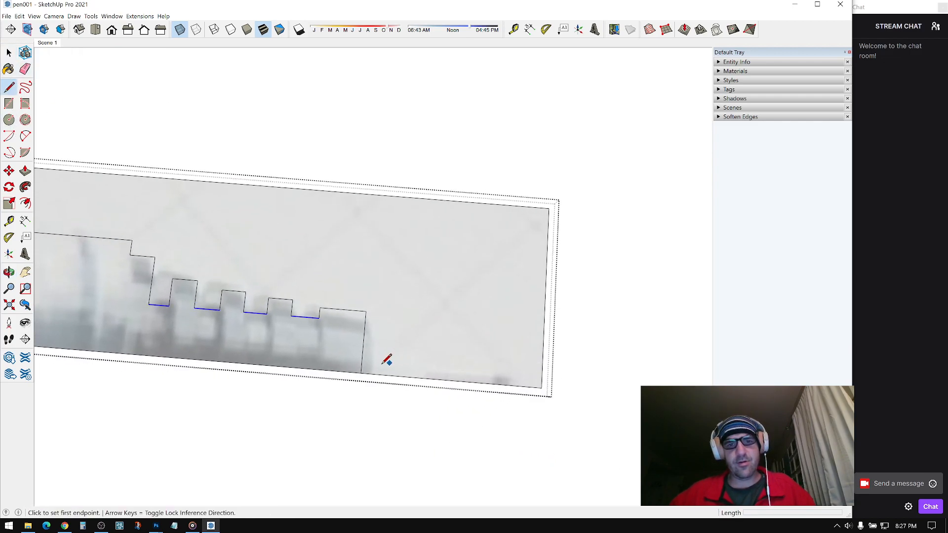
{"action": "scroll", "coordinate": [368, 360], "scroll_direction": "up", "scroll_amount": 2}
{"action": "left_click", "coordinate": [359, 366]}
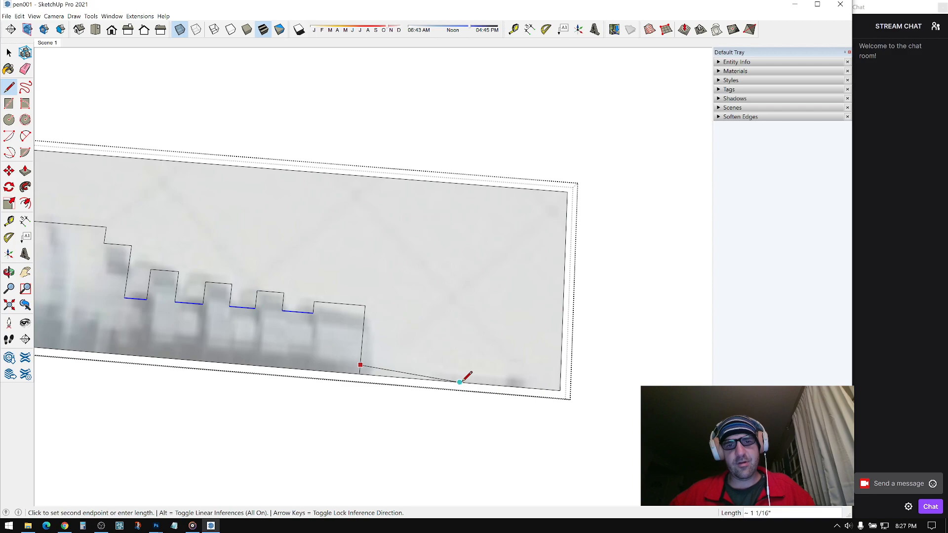
{"action": "left_click", "coordinate": [527, 378]}
{"action": "scroll", "coordinate": [550, 306], "scroll_direction": "down", "scroll_amount": 2}
{"action": "scroll", "coordinate": [548, 363], "scroll_direction": "up", "scroll_amount": 2}
{"action": "scroll", "coordinate": [548, 365], "scroll_direction": "up", "scroll_amount": 2}
Move the short end edge of the refill strip about 1/16" back toward the pen body
{"action": "left_click", "coordinate": [9, 52]}
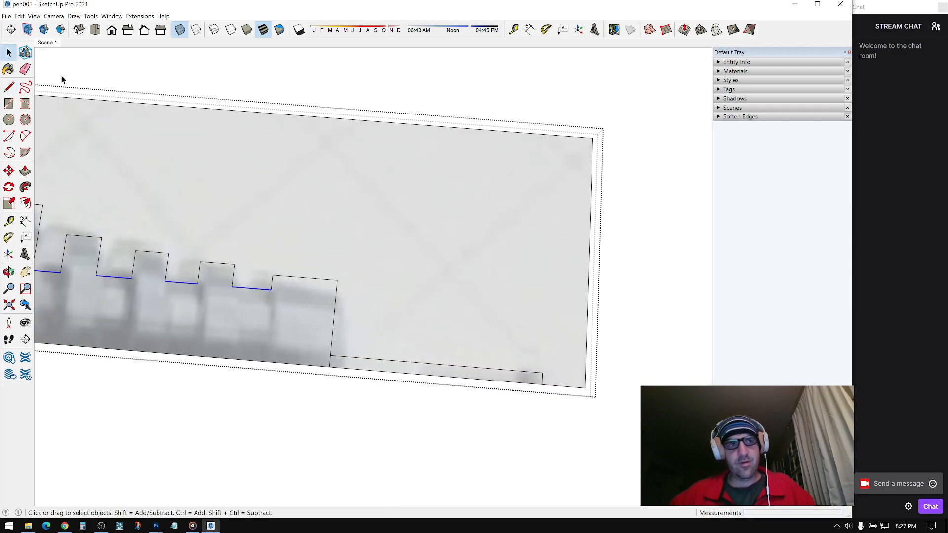
{"action": "key", "text": "m"}
{"action": "left_click", "coordinate": [533, 373]}
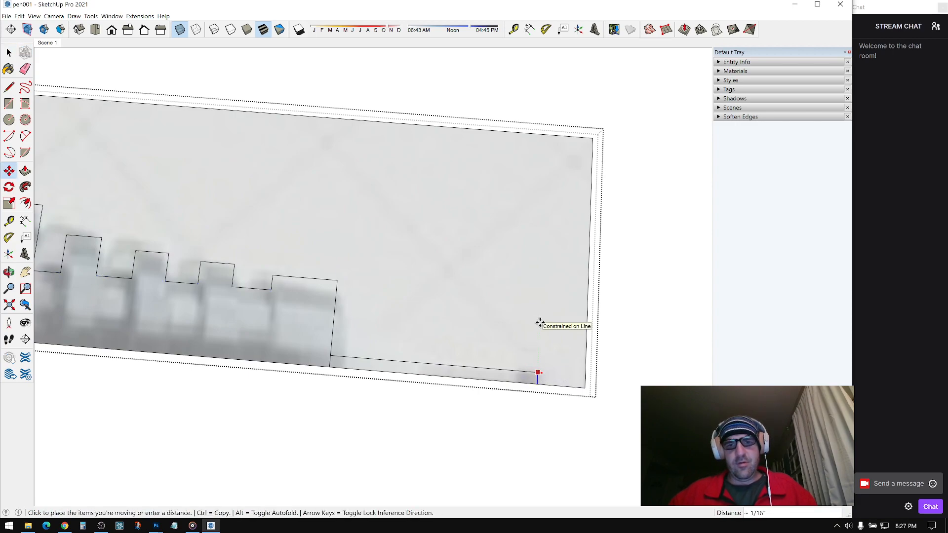
{"action": "left_click", "coordinate": [538, 321]}
{"action": "key", "text": "space"}
Erase the leftover edges and photo face outside the traced half profile along the whole pen
{"action": "scroll", "coordinate": [531, 326], "scroll_direction": "down", "scroll_amount": 2}
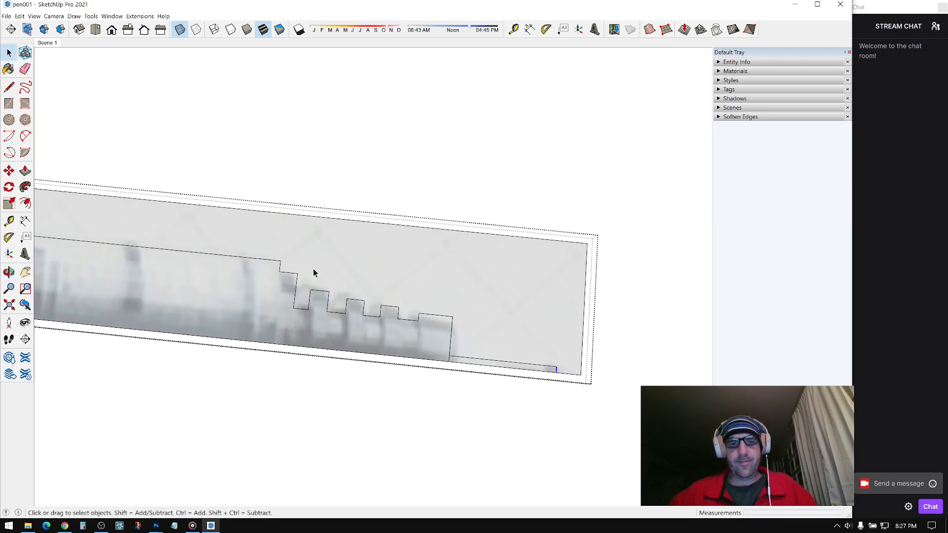
{"action": "left_click", "coordinate": [24, 69]}
{"action": "scroll", "coordinate": [459, 370], "scroll_direction": "up", "scroll_amount": 2}
{"action": "mouse_move", "coordinate": [451, 360]}
{"action": "middle_mouse_down"}
{"action": "mouse_move", "coordinate": [594, 326]}
{"action": "mouse_move", "coordinate": [644, 351]}
{"action": "mouse_move", "coordinate": [642, 304]}
{"action": "mouse_move", "coordinate": [324, 275]}
{"action": "mouse_move", "coordinate": [457, 250]}
{"action": "mouse_move", "coordinate": [148, 187]}
{"action": "mouse_move", "coordinate": [301, 227]}
{"action": "middle_mouse_up"}
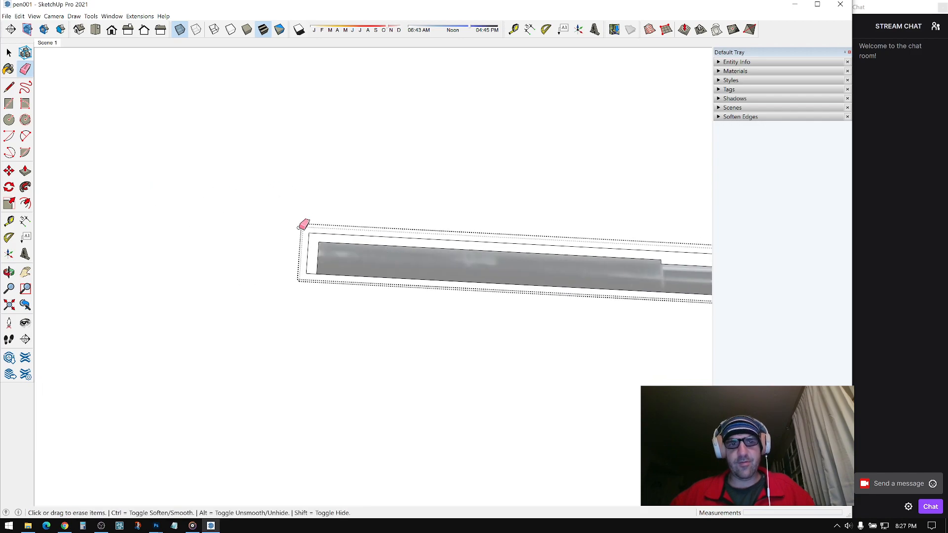
{"action": "middle_click_drag", "start_coordinate": [324, 271], "coordinate": [351, 228]}
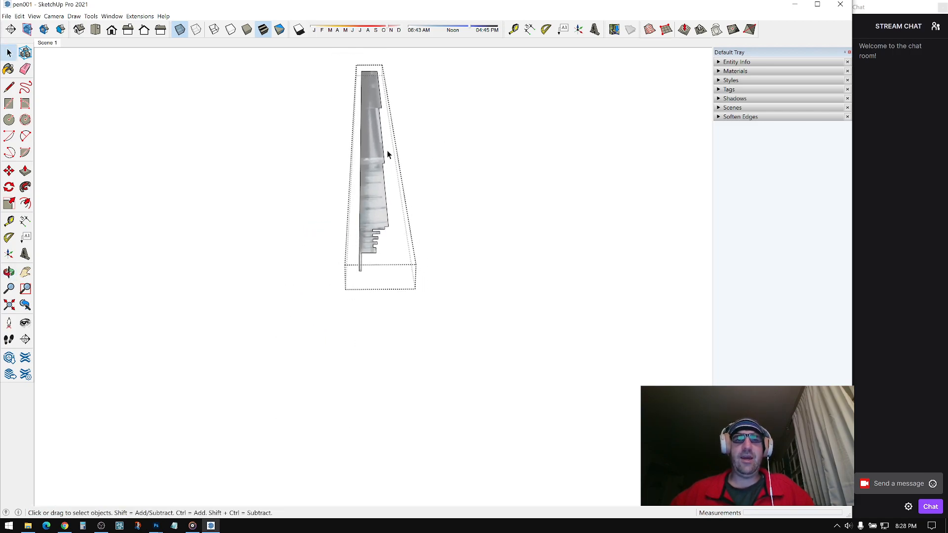
Save the model as a new file named pen002 on the Desktop
{"action": "mouse_move", "coordinate": [372, 259]}
{"action": "middle_mouse_down"}
{"action": "mouse_move", "coordinate": [256, 288]}
{"action": "mouse_move", "coordinate": [193, 334]}
{"action": "mouse_move", "coordinate": [216, 297]}
{"action": "mouse_move", "coordinate": [496, 286]}
{"action": "mouse_move", "coordinate": [207, 257]}
{"action": "mouse_move", "coordinate": [417, 368]}
{"action": "mouse_move", "coordinate": [355, 290]}
{"action": "mouse_move", "coordinate": [364, 316]}
{"action": "mouse_move", "coordinate": [373, 276]}
{"action": "middle_mouse_up"}
{"action": "left_click", "coordinate": [6, 15]}
{"action": "left_click", "coordinate": [19, 66]}
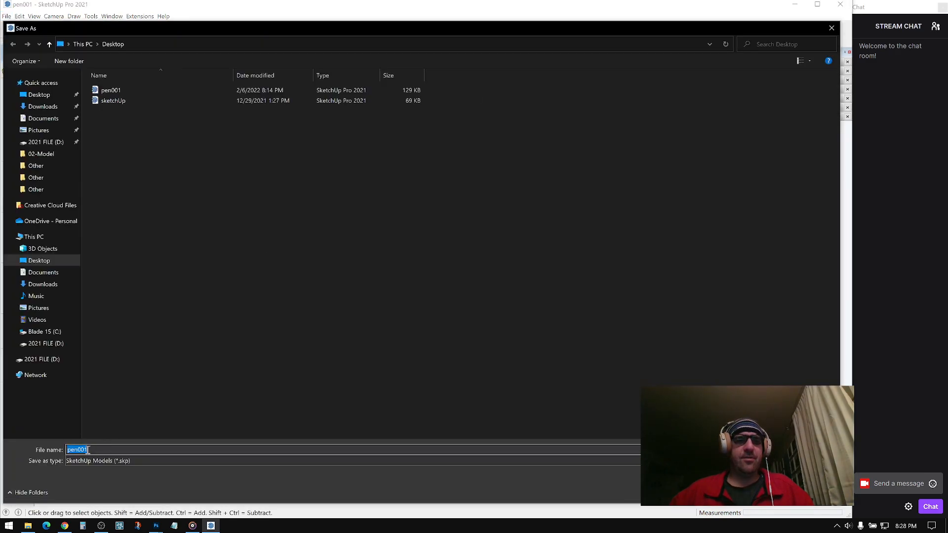
{"action": "left_click_drag", "start_coordinate": [84, 450], "coordinate": [106, 452]}
{"action": "type", "text": "2"}
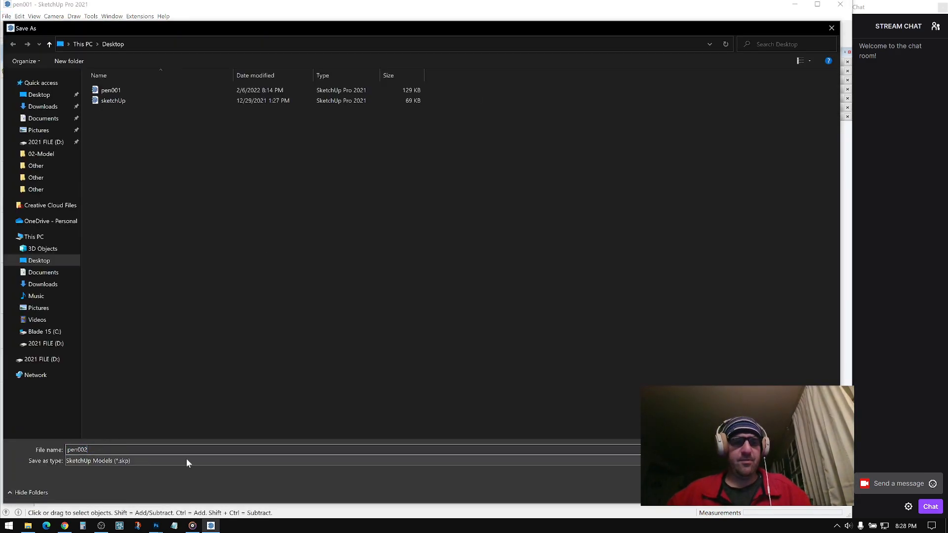
{"action": "left_click", "coordinate": [765, 493]}
Draw an upright rectangle on the short edge at the profile's wide end, perpendicular to the pen's length
{"action": "mouse_move", "coordinate": [445, 334]}
{"action": "middle_mouse_down"}
{"action": "mouse_move", "coordinate": [381, 324]}
{"action": "mouse_move", "coordinate": [351, 298]}
{"action": "mouse_move", "coordinate": [432, 345]}
{"action": "mouse_move", "coordinate": [325, 315]}
{"action": "mouse_move", "coordinate": [341, 317]}
{"action": "middle_mouse_up"}
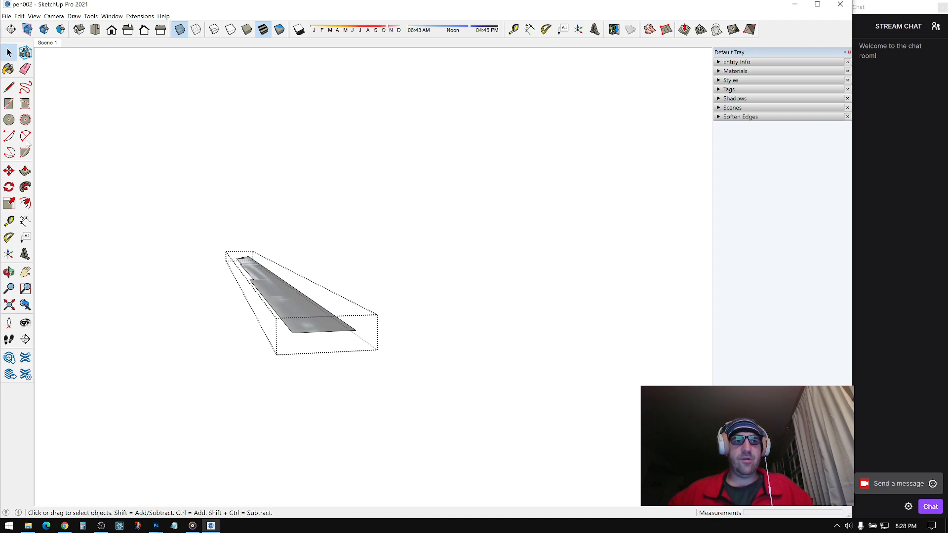
{"action": "left_click", "coordinate": [9, 120]}
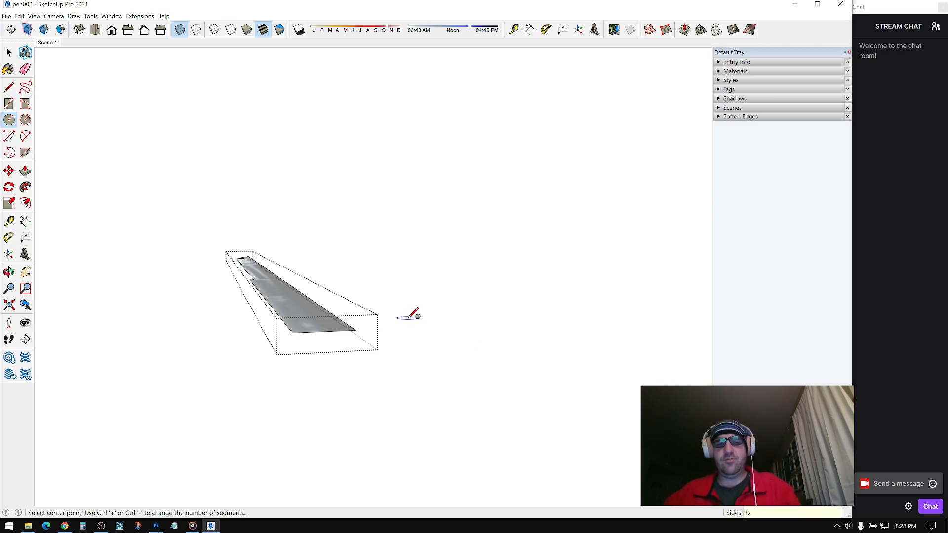
{"action": "middle_click_drag", "start_coordinate": [360, 328], "coordinate": [383, 332]}
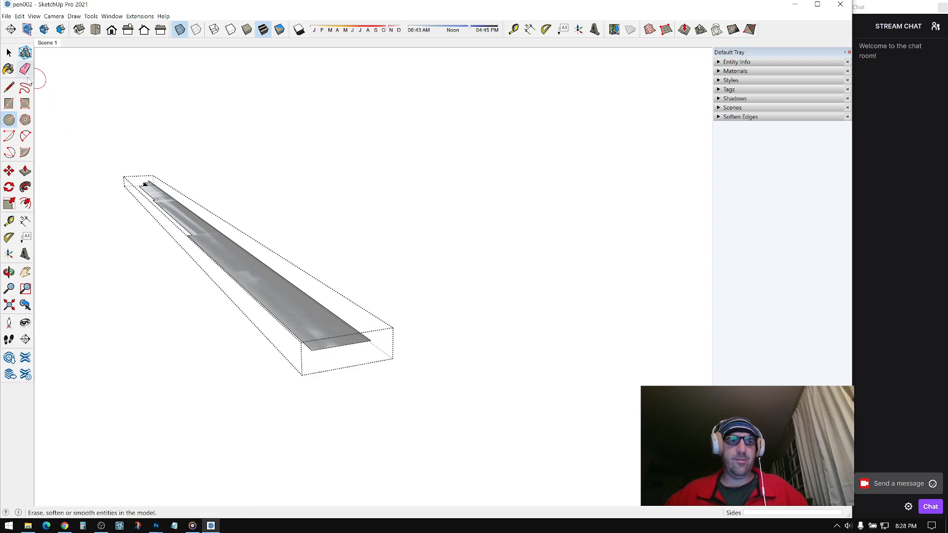
{"action": "left_click", "coordinate": [9, 87]}
{"action": "left_click", "coordinate": [371, 341]}
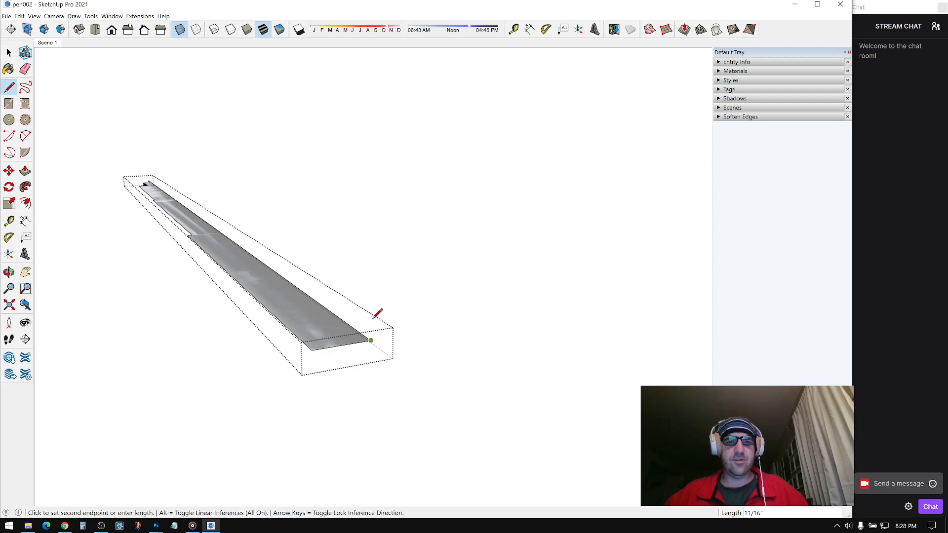
{"action": "left_click", "coordinate": [371, 269]}
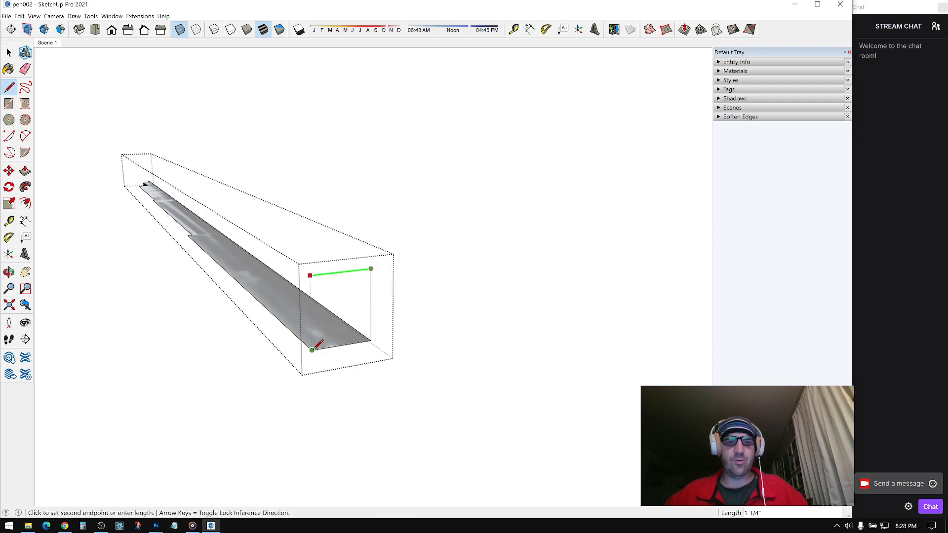
{"action": "left_click", "coordinate": [313, 346]}
{"action": "left_click", "coordinate": [313, 348]}
{"action": "middle_click_drag", "start_coordinate": [361, 312], "coordinate": [460, 368]}
Turn off X-ray display and draw a 32-sided circle on the rectangle, from its centerline corner out to the profile's outer corner
{"action": "left_click", "coordinate": [180, 30]}
{"action": "middle_click_drag", "start_coordinate": [352, 302], "coordinate": [319, 261]}
{"action": "middle_click_drag", "start_coordinate": [179, 214], "coordinate": [191, 216]}
{"action": "left_click", "coordinate": [13, 119]}
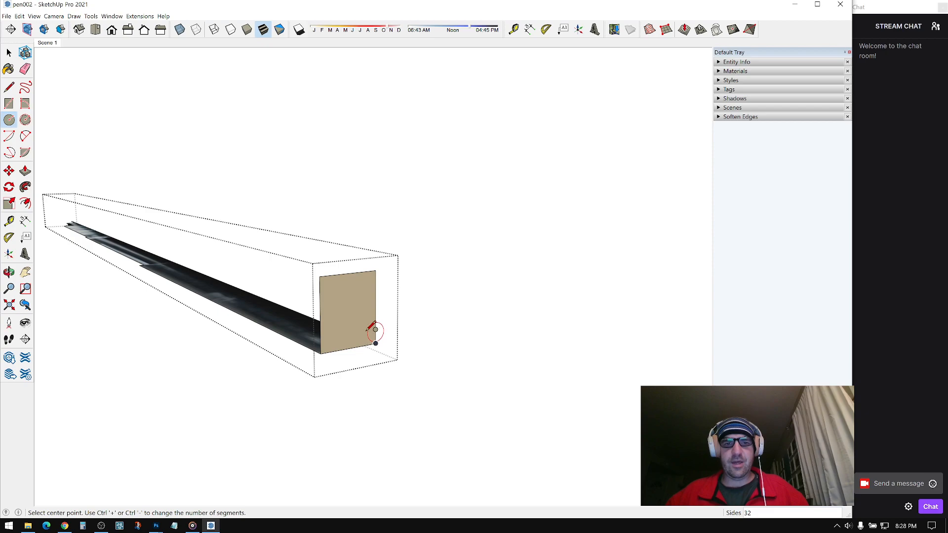
{"action": "middle_click_drag", "start_coordinate": [355, 319], "coordinate": [352, 312]}
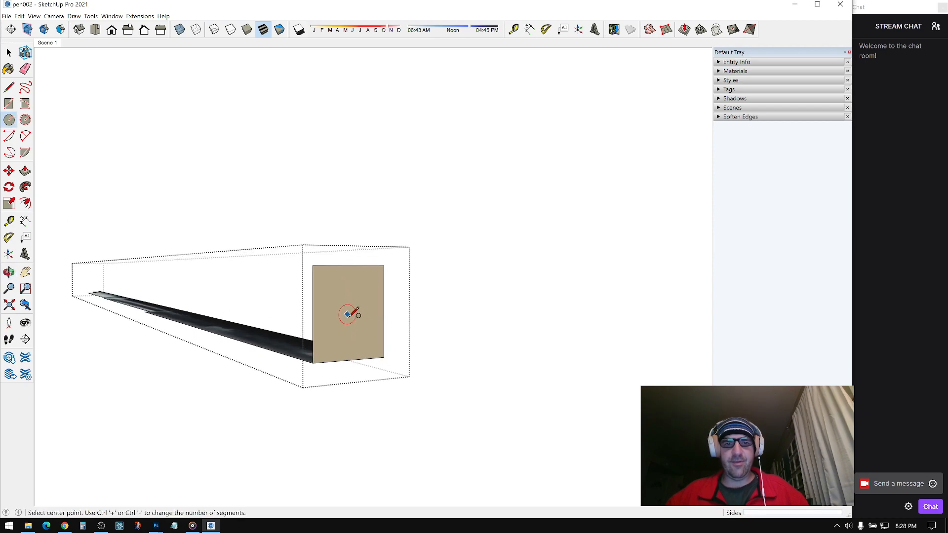
{"action": "left_click", "coordinate": [384, 357]}
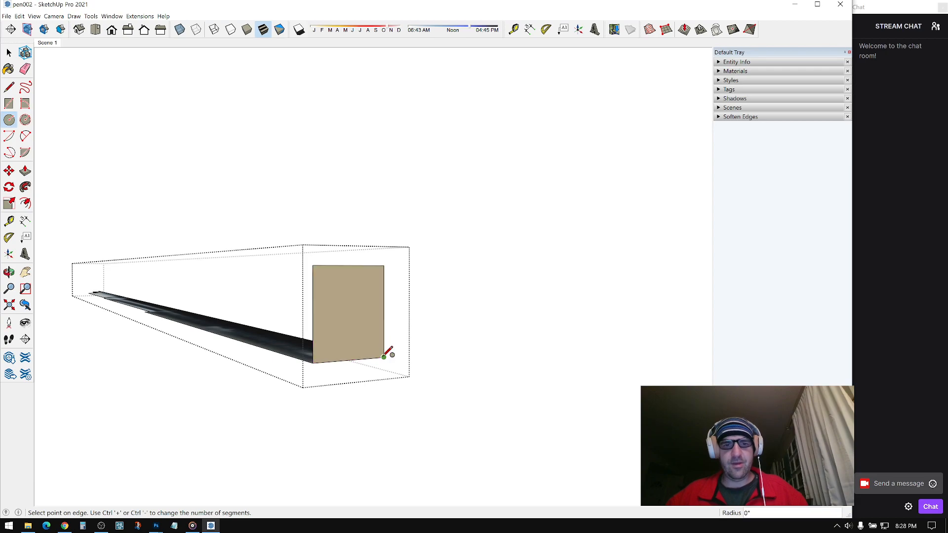
{"action": "left_click", "coordinate": [314, 362]}
Erase the helper rectangle's edges outside and across the circle, keeping the full disc at the end of the pen
{"action": "middle_click_drag", "start_coordinate": [317, 356], "coordinate": [810, 343]}
{"action": "middle_click_drag", "start_coordinate": [243, 312], "coordinate": [546, 279], "text": "shift"}
{"action": "scroll", "coordinate": [388, 321], "scroll_direction": "up", "scroll_amount": 5}
{"action": "middle_click_drag", "start_coordinate": [379, 321], "coordinate": [473, 331]}
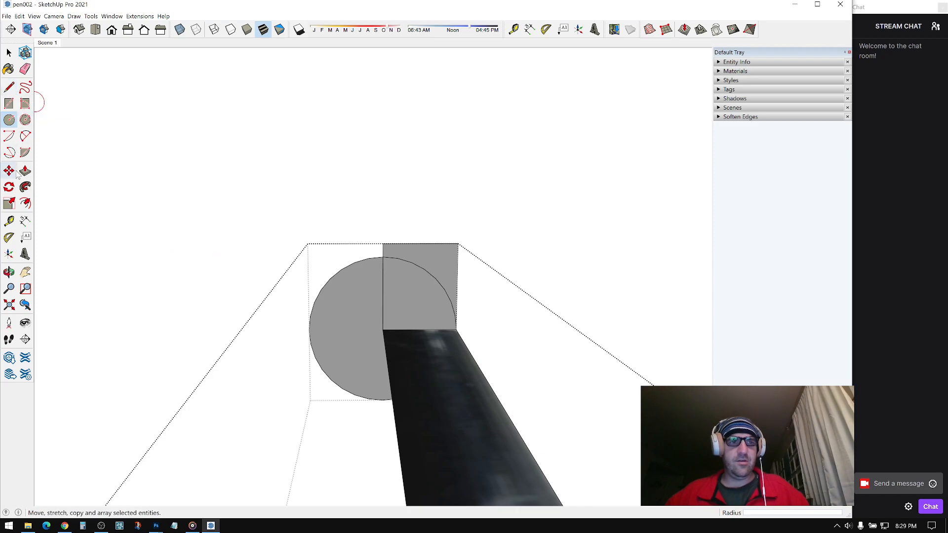
{"action": "left_click", "coordinate": [26, 69]}
{"action": "left_click_drag", "start_coordinate": [386, 247], "coordinate": [408, 243]}
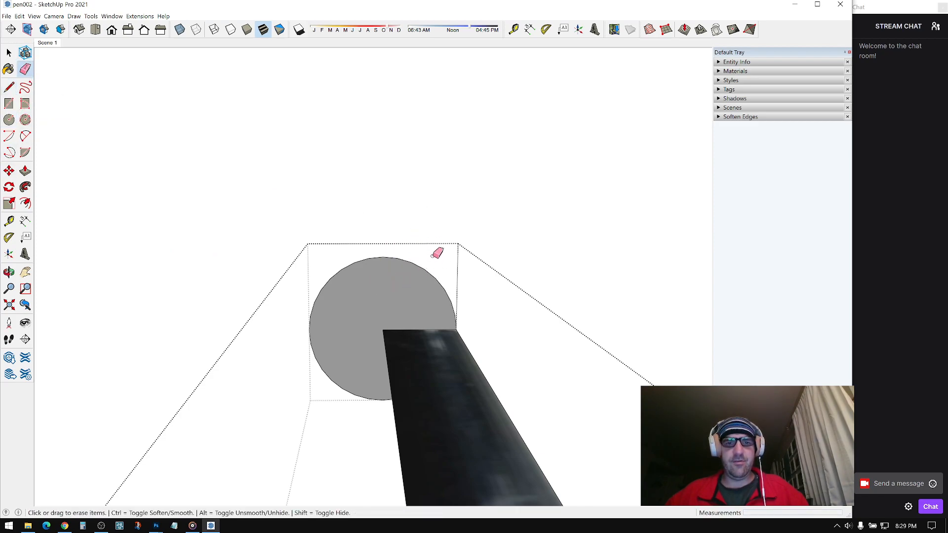
Revolve the half profile around the circle with Follow Me to form the solid pen body
{"action": "middle_click_drag", "start_coordinate": [483, 317], "coordinate": [366, 355]}
{"action": "middle_click_drag", "start_coordinate": [359, 313], "coordinate": [390, 337]}
{"action": "scroll", "coordinate": [361, 357], "scroll_direction": "up", "scroll_amount": 1}
{"action": "scroll", "coordinate": [404, 365], "scroll_direction": "up", "scroll_amount": 2}
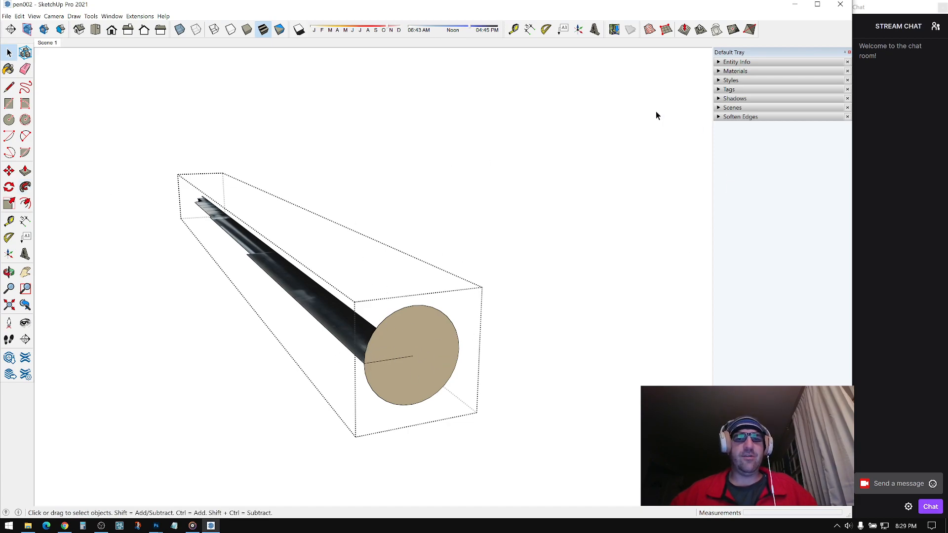
{"action": "middle_click_drag", "start_coordinate": [371, 393], "coordinate": [389, 349]}
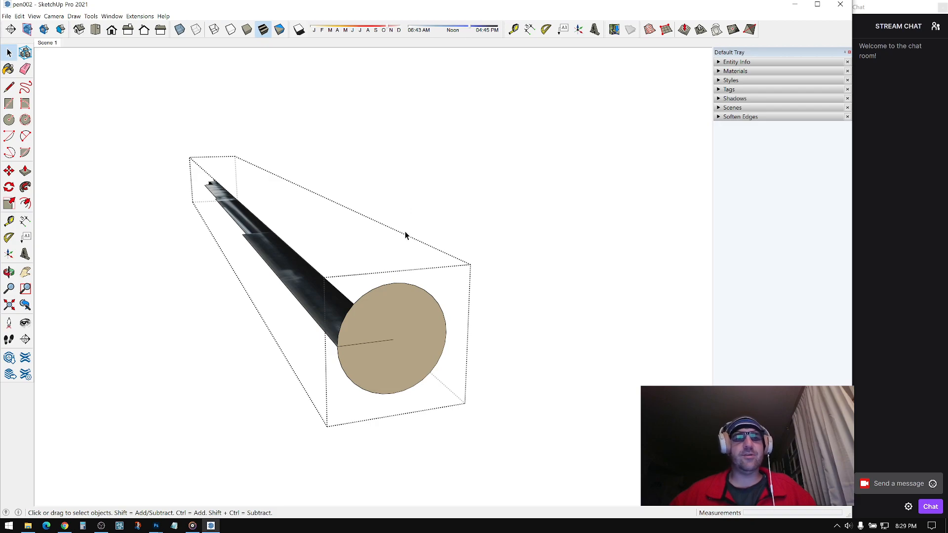
{"action": "middle_click_drag", "start_coordinate": [344, 327], "coordinate": [407, 328]}
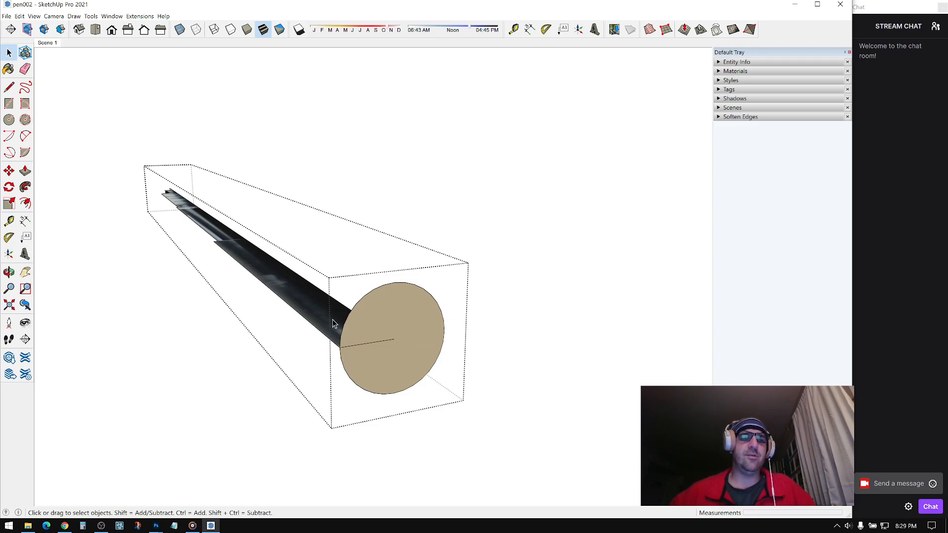
{"action": "middle_click_drag", "start_coordinate": [395, 328], "coordinate": [362, 342]}
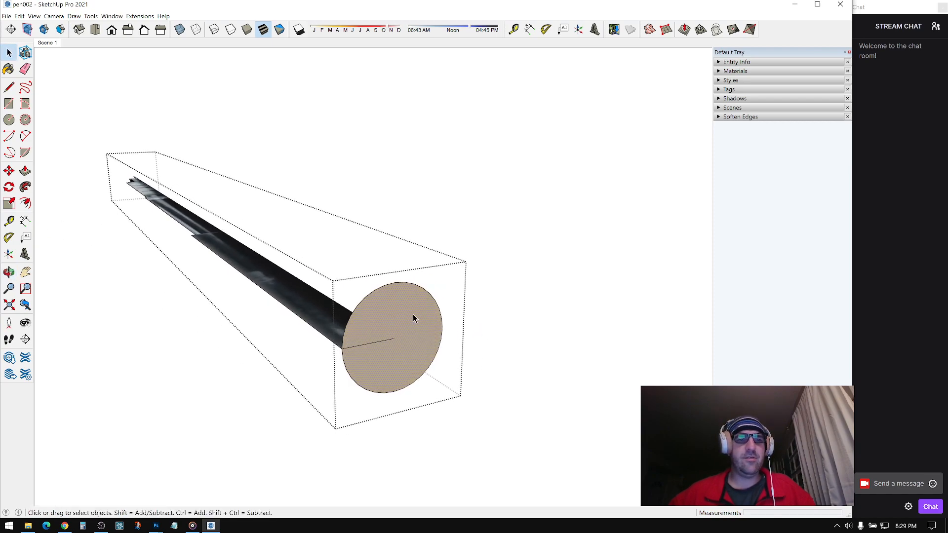
{"action": "left_click", "coordinate": [26, 188]}
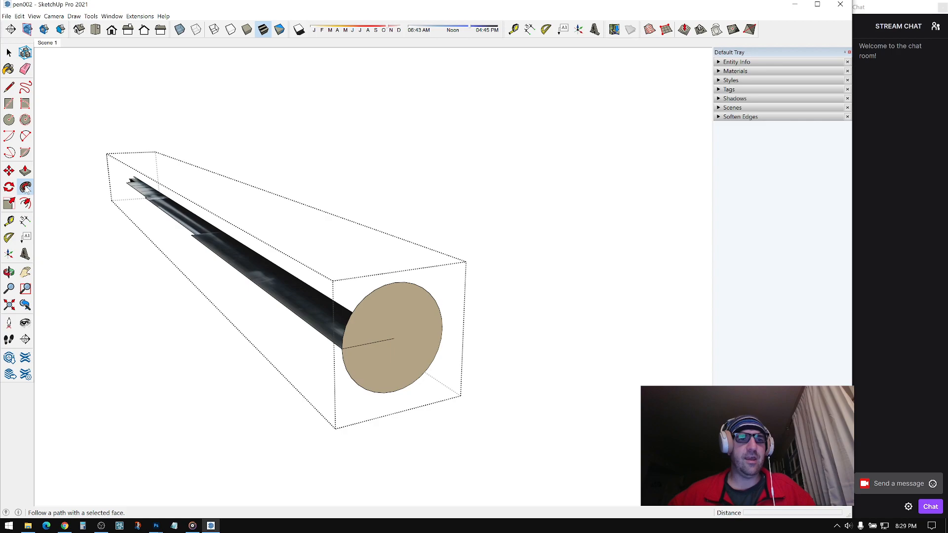
{"action": "left_click", "coordinate": [303, 300]}
{"action": "middle_click_drag", "start_coordinate": [303, 300], "coordinate": [240, 289]}
{"action": "scroll", "coordinate": [417, 240], "scroll_direction": "up", "scroll_amount": 3}
{"action": "key", "text": "space"}
{"action": "scroll", "coordinate": [462, 290], "scroll_direction": "up", "scroll_amount": 2}
{"action": "scroll", "coordinate": [463, 287], "scroll_direction": "down", "scroll_amount": 3}
Close the open wide end of the pen body by drawing a line between two points on its circular rim
{"action": "left_click", "coordinate": [9, 87]}
{"action": "left_click", "coordinate": [267, 287]}
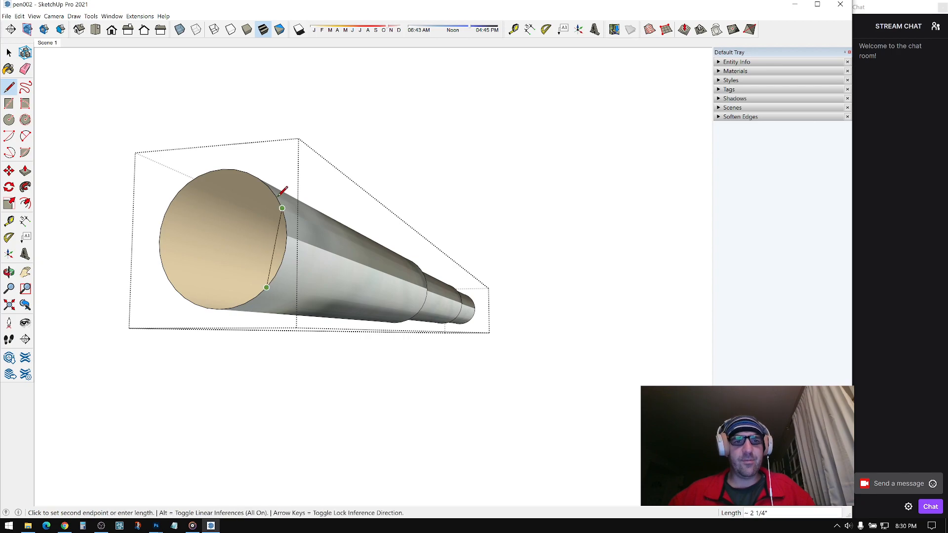
{"action": "left_click", "coordinate": [279, 194]}
{"action": "mouse_move", "coordinate": [280, 194]}
{"action": "middle_mouse_down"}
{"action": "mouse_move", "coordinate": [616, 291]}
{"action": "mouse_move", "coordinate": [288, 231]}
{"action": "mouse_move", "coordinate": [114, 220]}
{"action": "mouse_move", "coordinate": [402, 275]}
{"action": "mouse_move", "coordinate": [267, 292]}
{"action": "mouse_move", "coordinate": [296, 276]}
{"action": "middle_mouse_up"}
{"action": "key", "text": "e"}
Explode the revolved pen body's group into loose geometry, keeping it selected
{"action": "middle_click_drag", "start_coordinate": [400, 278], "coordinate": [339, 319]}
{"action": "right_click", "coordinate": [339, 319]}
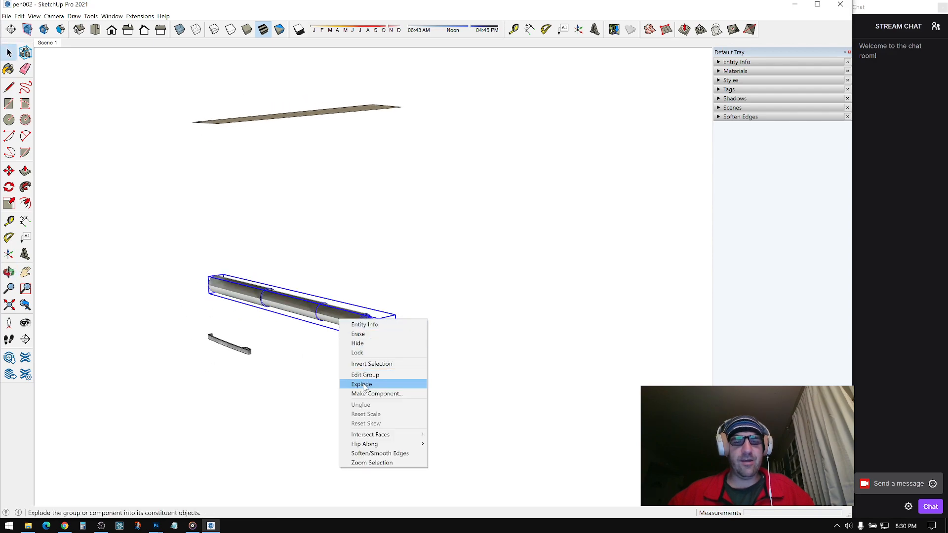
{"action": "left_click", "coordinate": [534, 296]}
{"action": "right_click", "coordinate": [364, 325]}
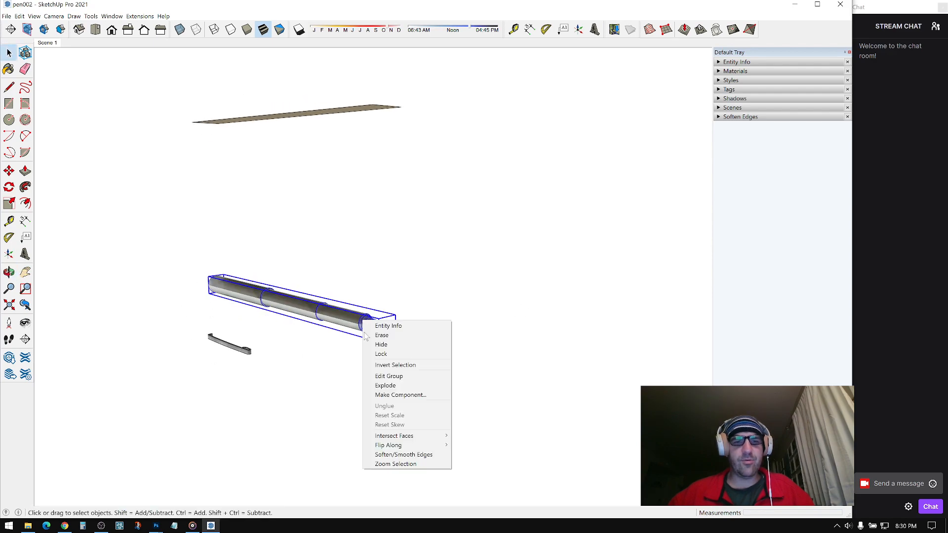
{"action": "left_click", "coordinate": [395, 375]}
{"action": "left_click", "coordinate": [409, 341]}
{"action": "middle_click_drag", "start_coordinate": [409, 341], "coordinate": [413, 265]}
{"action": "left_click_drag", "start_coordinate": [246, 334], "coordinate": [232, 338]}
{"action": "middle_click_drag", "start_coordinate": [297, 333], "coordinate": [335, 191]}
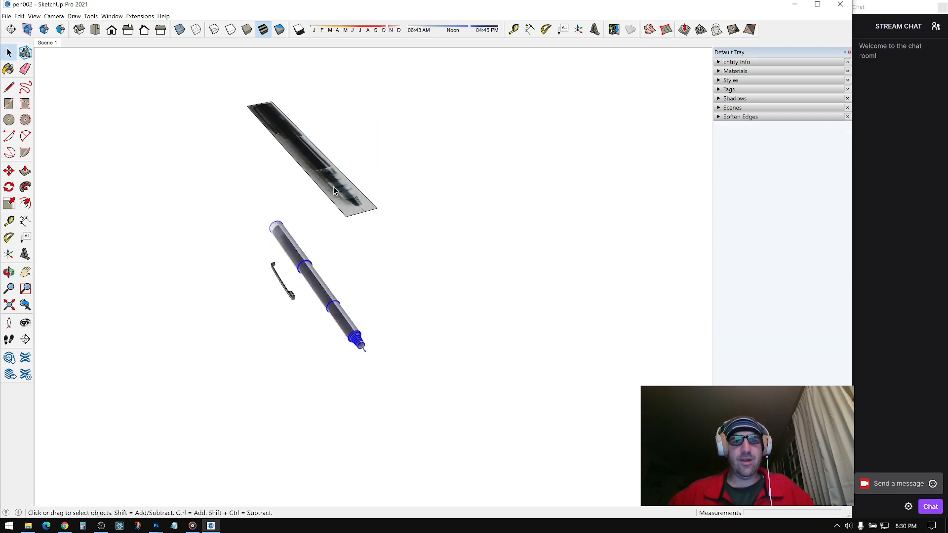
Sample the pen photo material from the textured reference plane and apply it to the selected pen body
{"action": "left_click", "coordinate": [719, 72]}
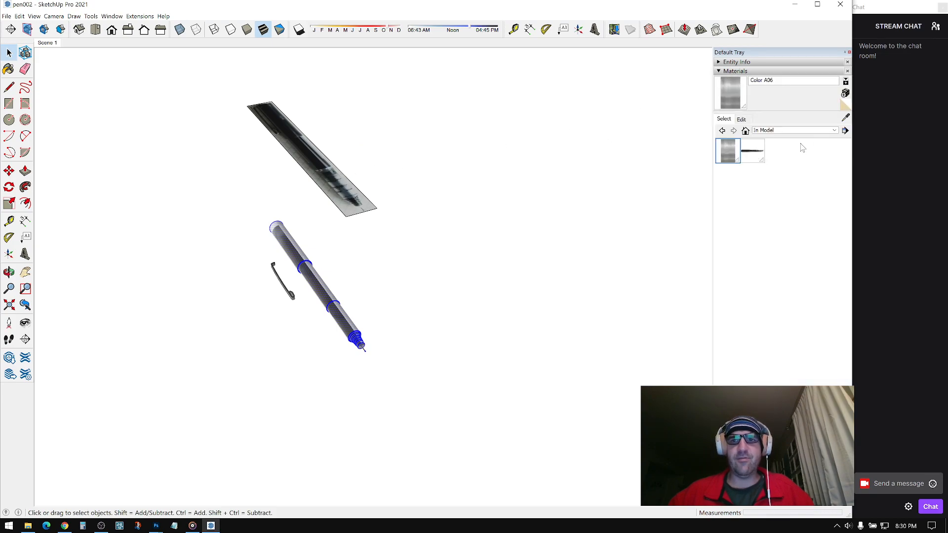
{"action": "left_click", "coordinate": [845, 118]}
{"action": "left_click", "coordinate": [341, 175]}
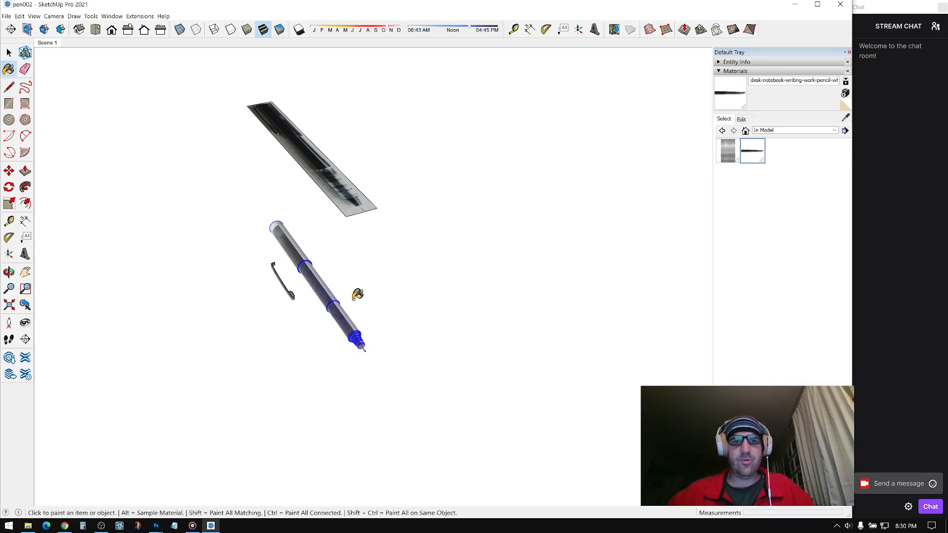
{"action": "left_click", "coordinate": [356, 324]}
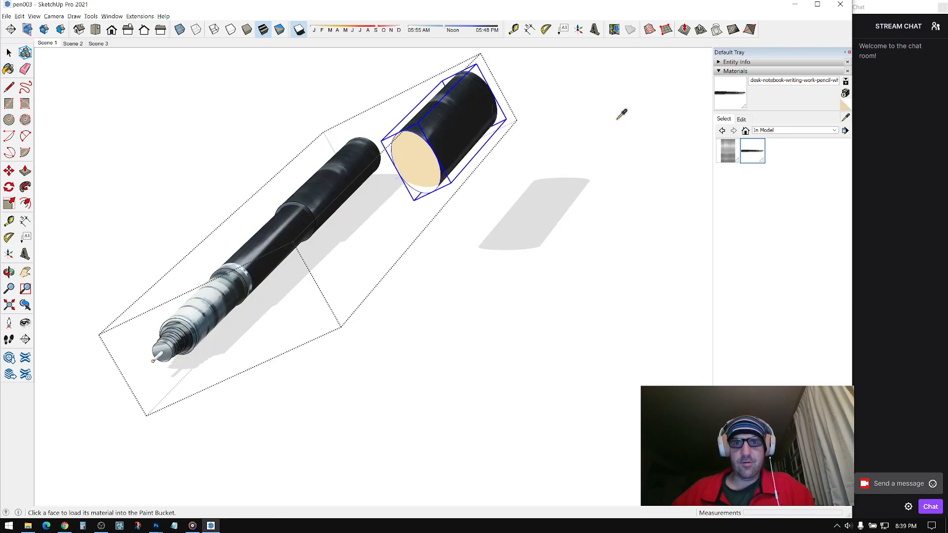
Paint the detached cap piece's tan end face with the pen photo material and move the piece into place
{"action": "key", "text": "b"}
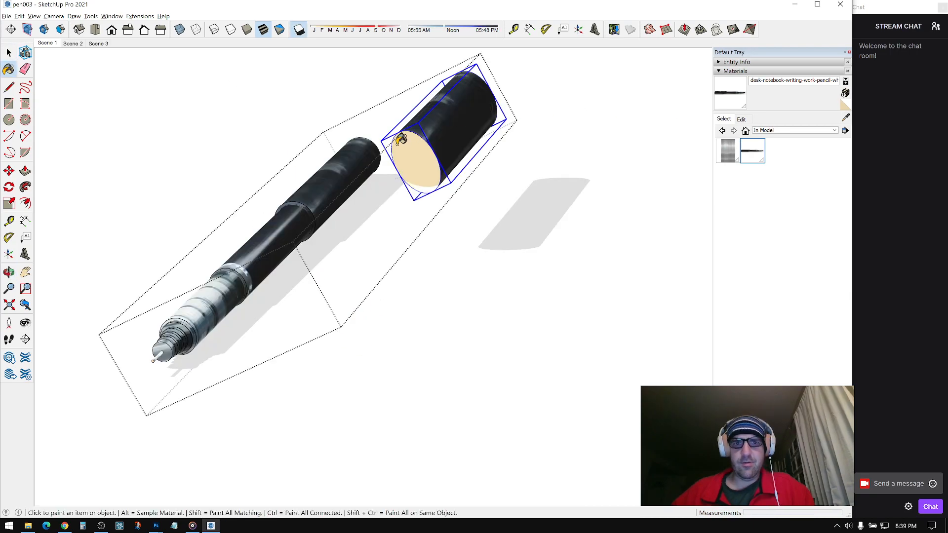
{"action": "mouse_move", "coordinate": [362, 164]}
{"action": "middle_mouse_down"}
{"action": "mouse_move", "coordinate": [345, 133]}
{"action": "mouse_move", "coordinate": [356, 159]}
{"action": "middle_mouse_up"}
{"action": "key", "text": "space"}
{"action": "key", "text": "m"}
{"action": "middle_click_drag", "start_coordinate": [412, 118], "coordinate": [435, 162], "text": "shift"}
{"action": "left_click", "coordinate": [427, 108]}
{"action": "key", "text": "space"}
{"action": "key", "text": "m"}
{"action": "left_click", "coordinate": [423, 100]}
{"action": "left_click", "coordinate": [420, 93]}
{"action": "key", "text": "space"}
Resample the pen texture from the cap piece and apply it to the upper section of the pen
{"action": "left_click", "coordinate": [845, 119]}
{"action": "left_click", "coordinate": [845, 118]}
{"action": "left_click", "coordinate": [423, 106]}
{"action": "left_click", "coordinate": [319, 167]}
{"action": "mouse_move", "coordinate": [345, 187]}
{"action": "middle_mouse_down"}
{"action": "mouse_move", "coordinate": [694, 200]}
{"action": "mouse_move", "coordinate": [383, 164]}
{"action": "mouse_move", "coordinate": [408, 158]}
{"action": "middle_mouse_up"}
{"action": "mouse_move", "coordinate": [435, 117]}
{"action": "middle_mouse_down"}
{"action": "mouse_move", "coordinate": [476, 102]}
{"action": "mouse_move", "coordinate": [398, 129]}
{"action": "mouse_move", "coordinate": [629, 188]}
{"action": "middle_mouse_up"}
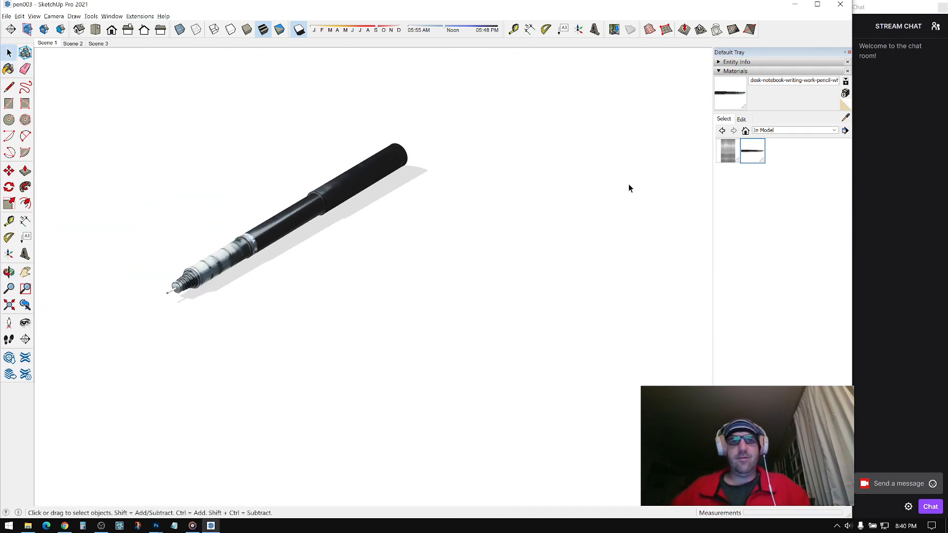
{"action": "left_click", "coordinate": [730, 71]}
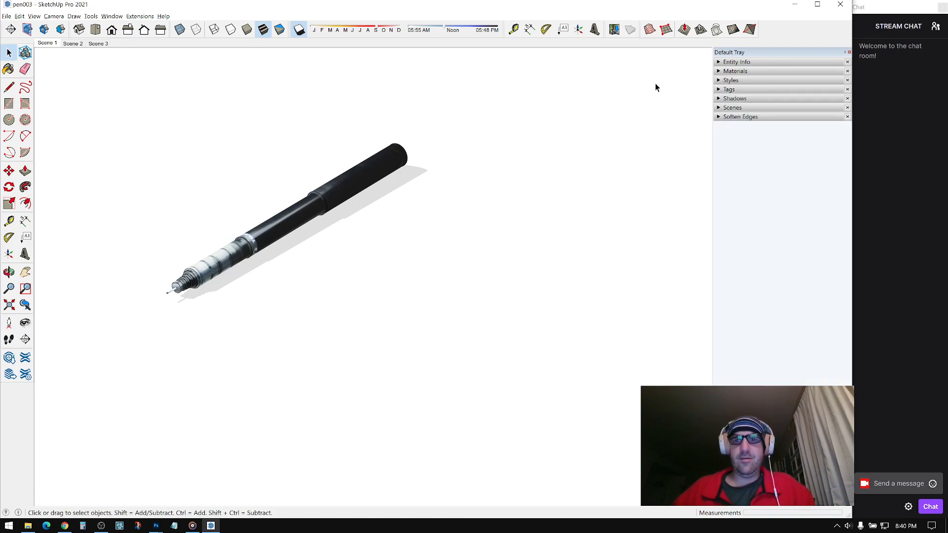
In Scene 1, measure the pen's overall length with the Line tool from cap end to writing tip
{"action": "left_click", "coordinate": [47, 43]}
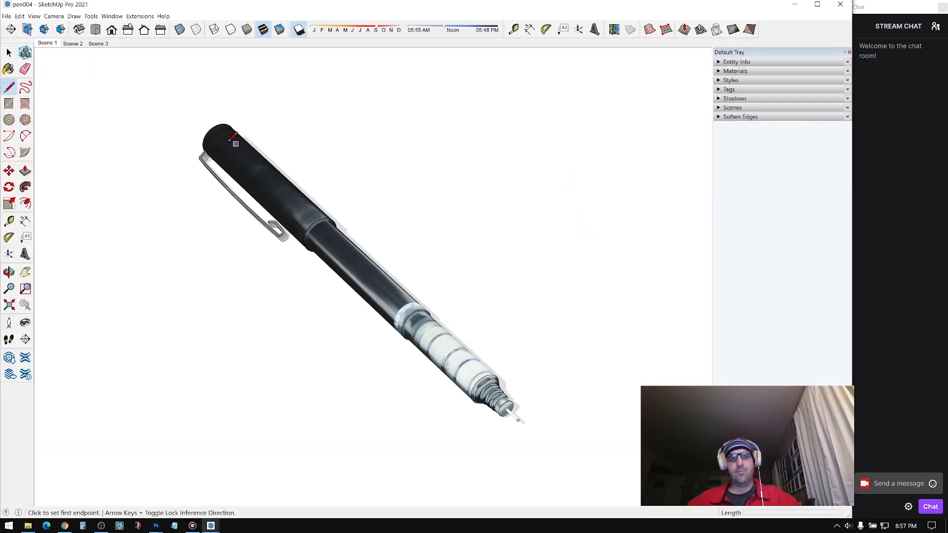
{"action": "left_click", "coordinate": [205, 137]}
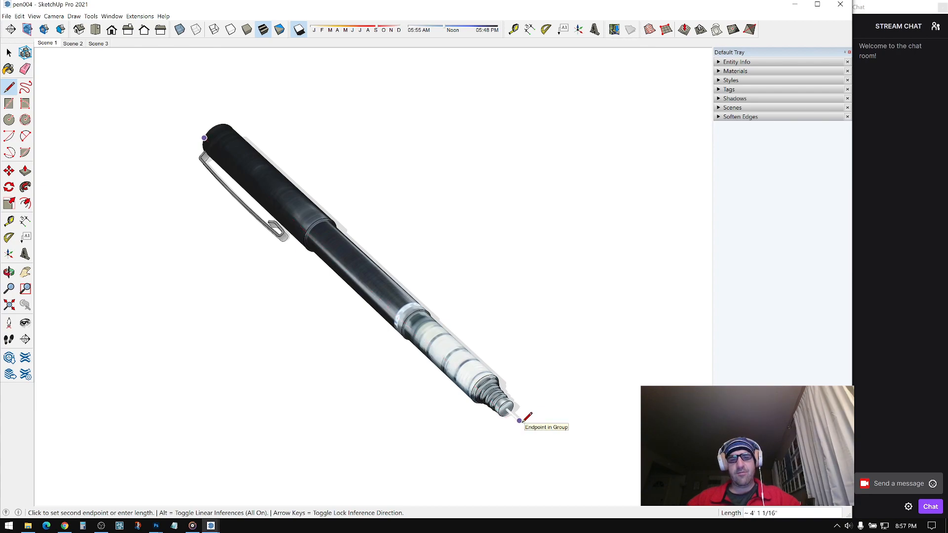
{"action": "key", "text": "space"}
Resize the pen inside its group by measuring from cap end to tip with Tape Measure and entering a new length
{"action": "scroll", "coordinate": [528, 390], "scroll_direction": "down", "scroll_amount": 3}
{"action": "middle_click_drag", "start_coordinate": [528, 355], "coordinate": [478, 323]}
{"action": "scroll", "coordinate": [473, 280], "scroll_direction": "up", "scroll_amount": 4}
{"action": "left_click", "coordinate": [383, 289]}
{"action": "double_click", "coordinate": [464, 322]}
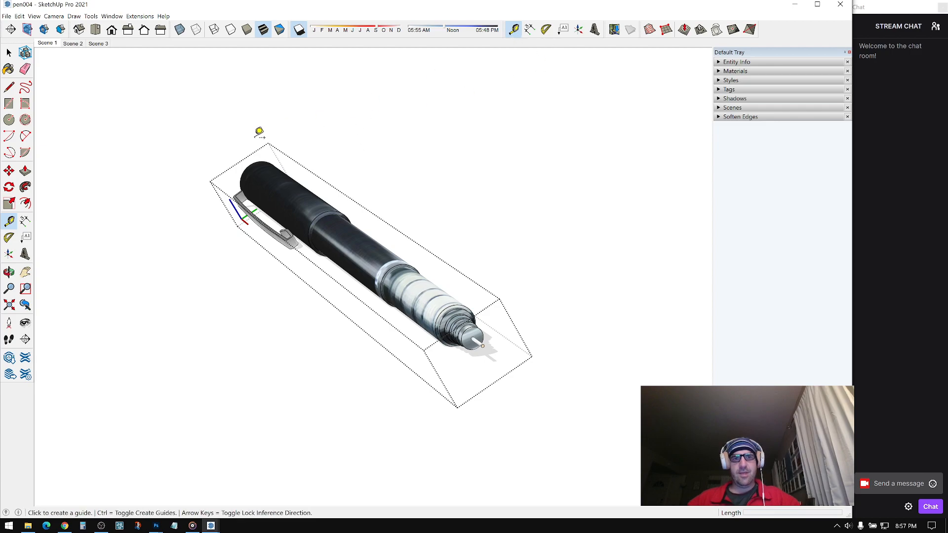
{"action": "left_click", "coordinate": [240, 177]}
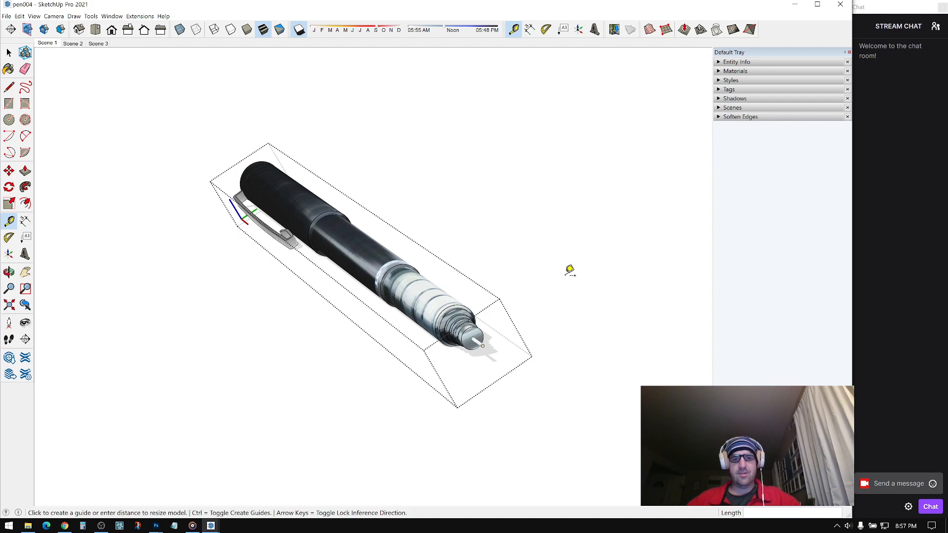
{"action": "key", "text": "Return"}
{"action": "key", "text": "Return"}
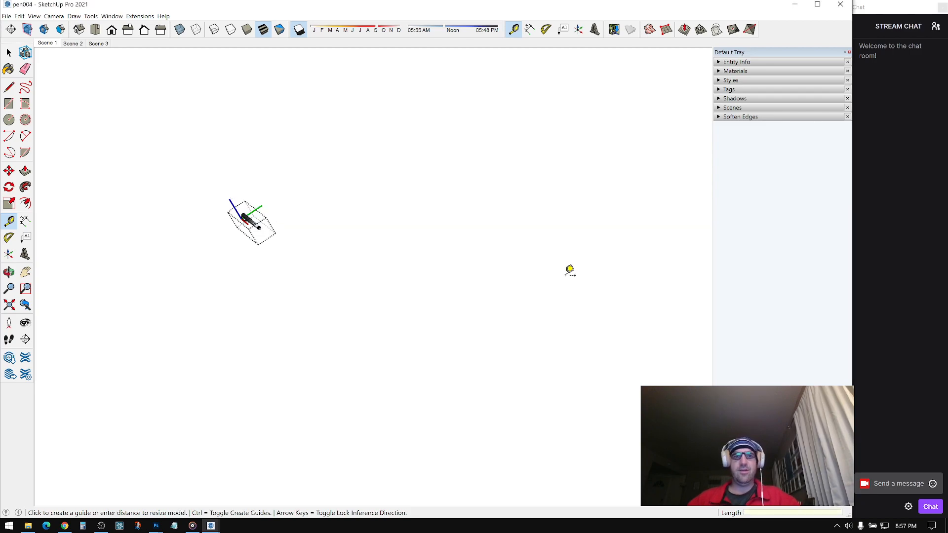
{"action": "key", "text": "space"}
{"action": "left_click", "coordinate": [413, 227]}
Check the resized pen's length with the Line tool without drawing an edge
{"action": "middle_click_drag", "start_coordinate": [413, 227], "coordinate": [458, 262], "text": "shift"}
{"action": "scroll", "coordinate": [458, 263], "scroll_direction": "up", "scroll_amount": 4}
{"action": "scroll", "coordinate": [224, 201], "scroll_direction": "up", "scroll_amount": 5}
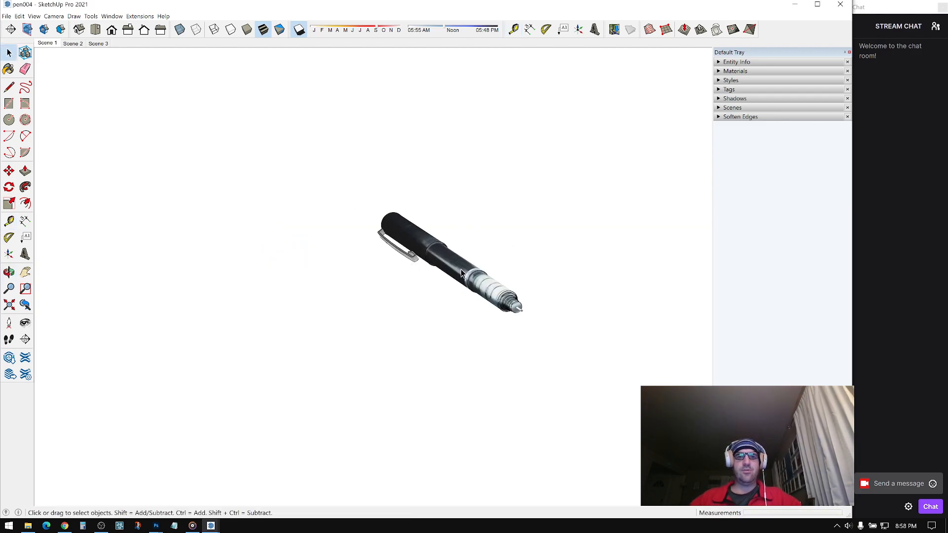
{"action": "key", "text": "l"}
{"action": "left_click", "coordinate": [525, 332]}
{"action": "key", "text": "space"}
Turn on the model axes in the current style's modeling settings
{"action": "scroll", "coordinate": [449, 269], "scroll_direction": "down", "scroll_amount": 3}
{"action": "middle_click_drag", "start_coordinate": [448, 270], "coordinate": [343, 191]}
{"action": "middle_click_drag", "start_coordinate": [391, 90], "coordinate": [727, 136]}
{"action": "left_click", "coordinate": [389, 221]}
{"action": "scroll", "coordinate": [449, 192], "scroll_direction": "down", "scroll_amount": 4}
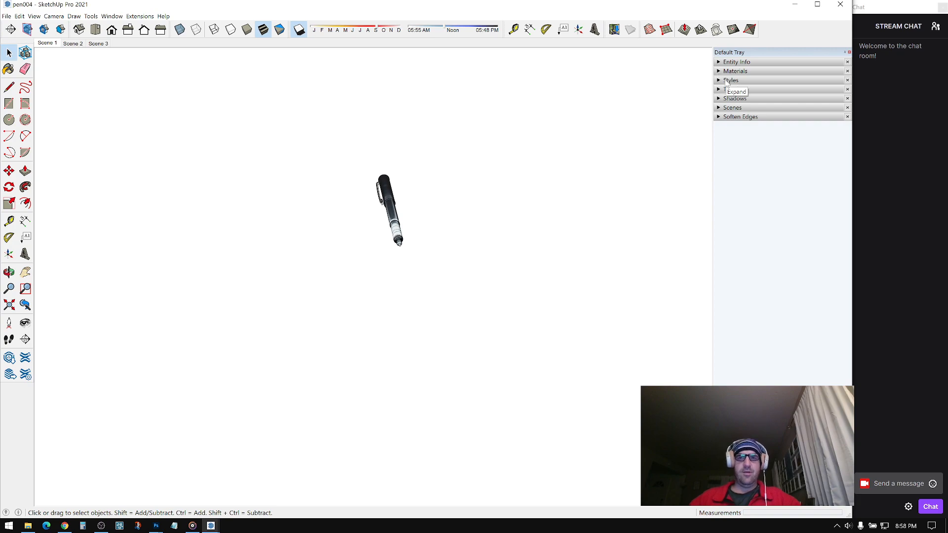
{"action": "left_click", "coordinate": [722, 81]}
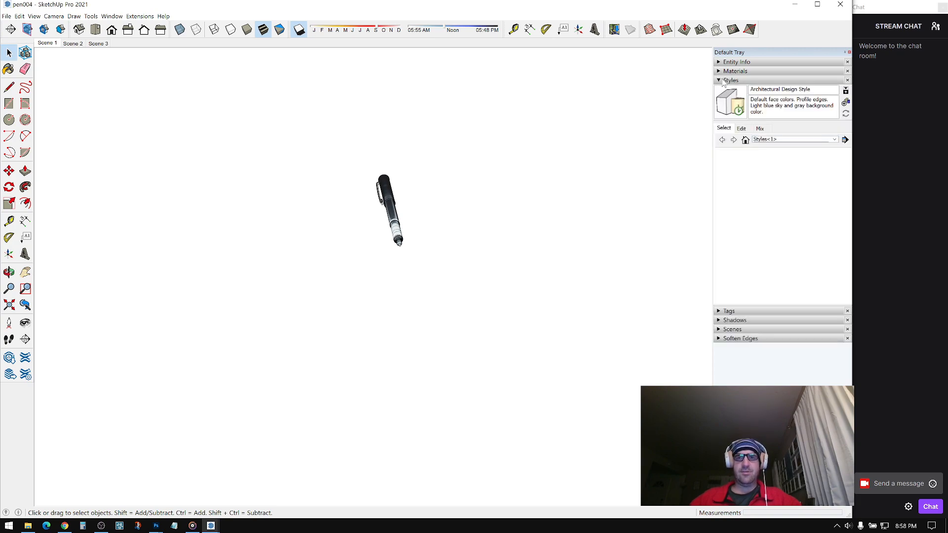
{"action": "left_click", "coordinate": [742, 129]}
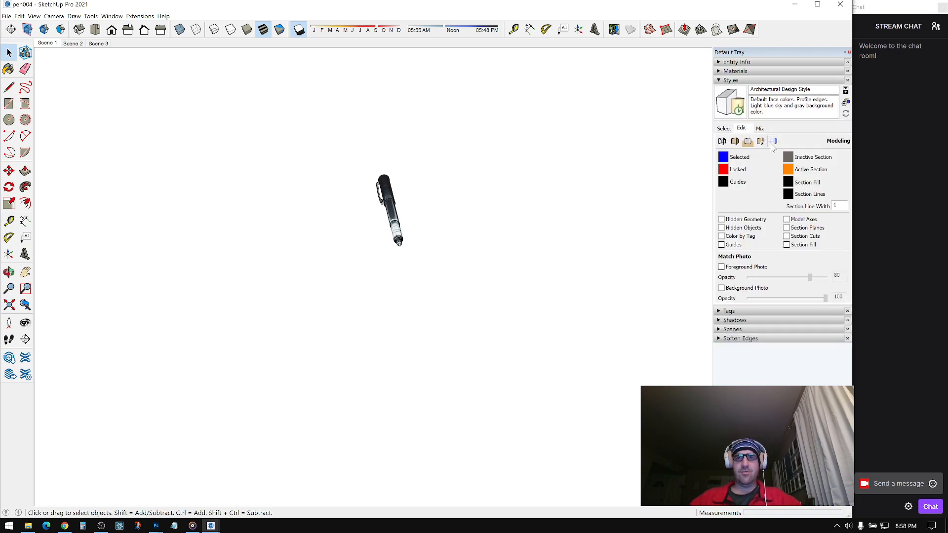
{"action": "middle_click_drag", "start_coordinate": [454, 262], "coordinate": [568, 216]}
{"action": "middle_click_drag", "start_coordinate": [548, 177], "coordinate": [668, 159]}
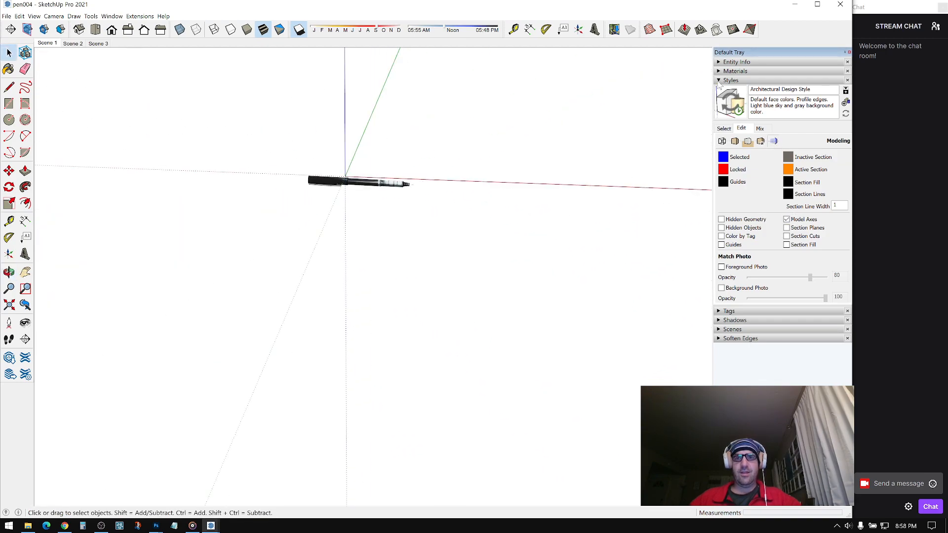
{"action": "left_click", "coordinate": [722, 81]}
Move the pen vertically along the blue axis so it rests on the ground plane
{"action": "middle_click_drag", "start_coordinate": [322, 188], "coordinate": [349, 146]}
{"action": "scroll", "coordinate": [333, 189], "scroll_direction": "up", "scroll_amount": 3}
{"action": "left_click", "coordinate": [346, 185]}
{"action": "key", "text": "m"}
{"action": "left_click", "coordinate": [346, 193]}
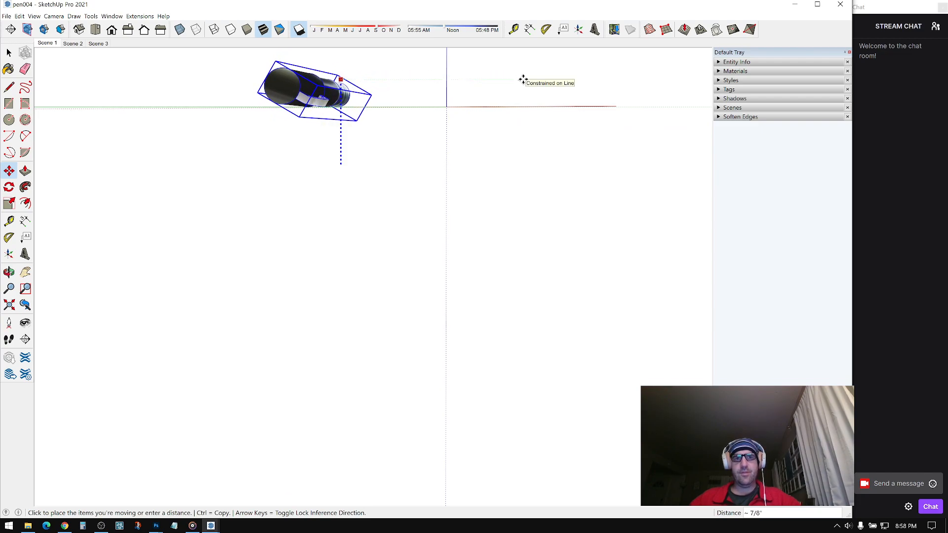
{"action": "middle_click_drag", "start_coordinate": [407, 125], "coordinate": [422, 277]}
Move the pen along the red axis so its middle sits at the origin
{"action": "key", "text": "space"}
{"action": "key", "text": "m"}
{"action": "left_click", "coordinate": [460, 273]}
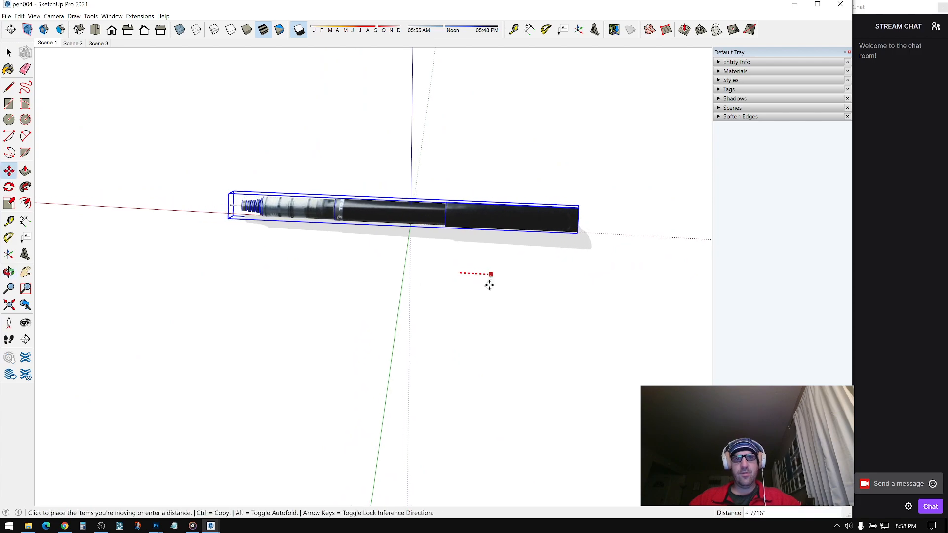
{"action": "middle_click_drag", "start_coordinate": [487, 275], "coordinate": [161, 121]}
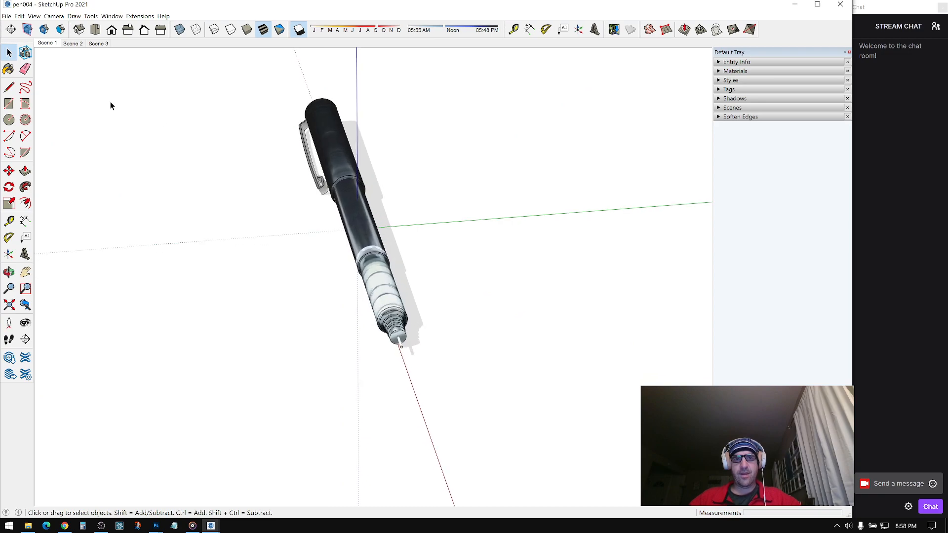
Update Scene 1 with a close diagonal view that fills the frame with the resized pen
{"action": "left_click", "coordinate": [48, 45]}
{"action": "scroll", "coordinate": [226, 177], "scroll_direction": "up", "scroll_amount": 3}
{"action": "middle_click_drag", "start_coordinate": [167, 167], "coordinate": [363, 258]}
{"action": "scroll", "coordinate": [382, 267], "scroll_direction": "up", "scroll_amount": 9}
{"action": "middle_click_drag", "start_coordinate": [392, 289], "coordinate": [412, 329]}
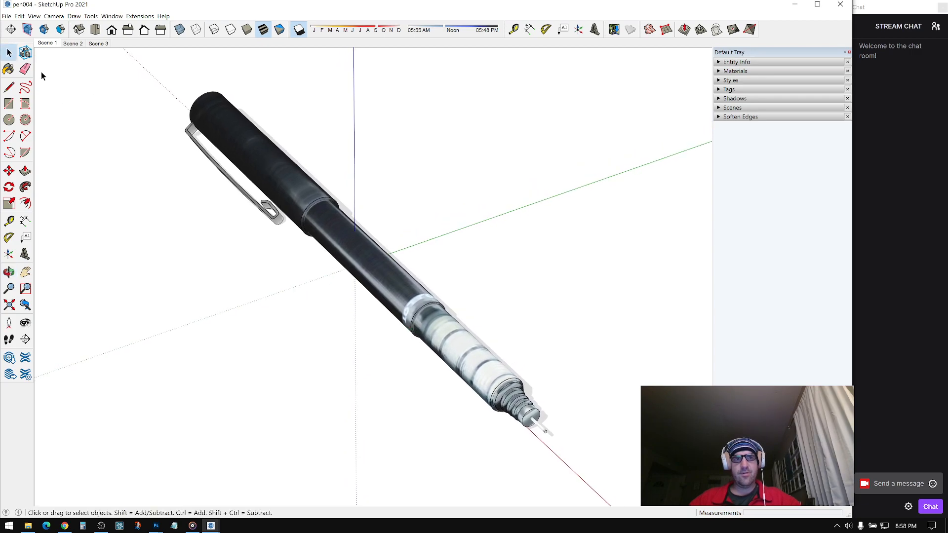
{"action": "right_click", "coordinate": [48, 45]}
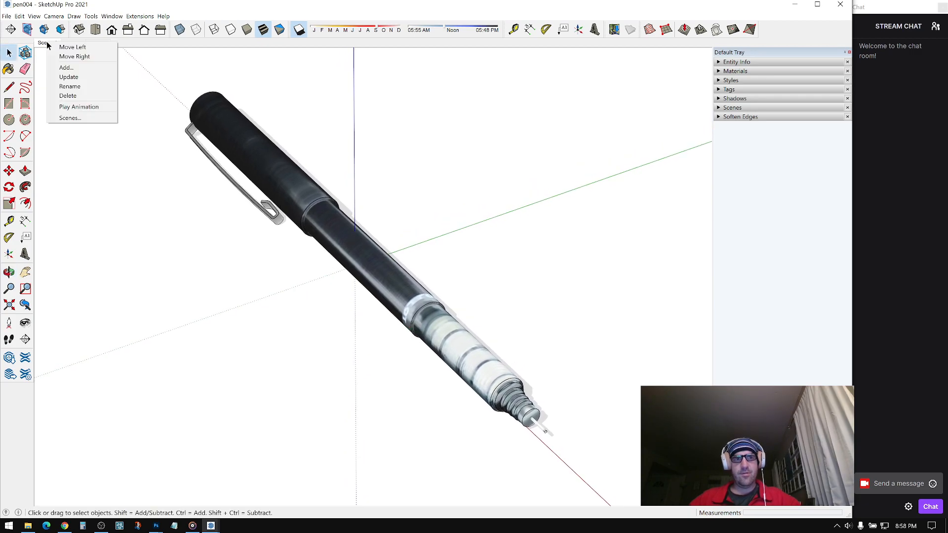
{"action": "left_click", "coordinate": [66, 77]}
Update Scene 2 with a closer side view of the resized pen
{"action": "left_click", "coordinate": [75, 44]}
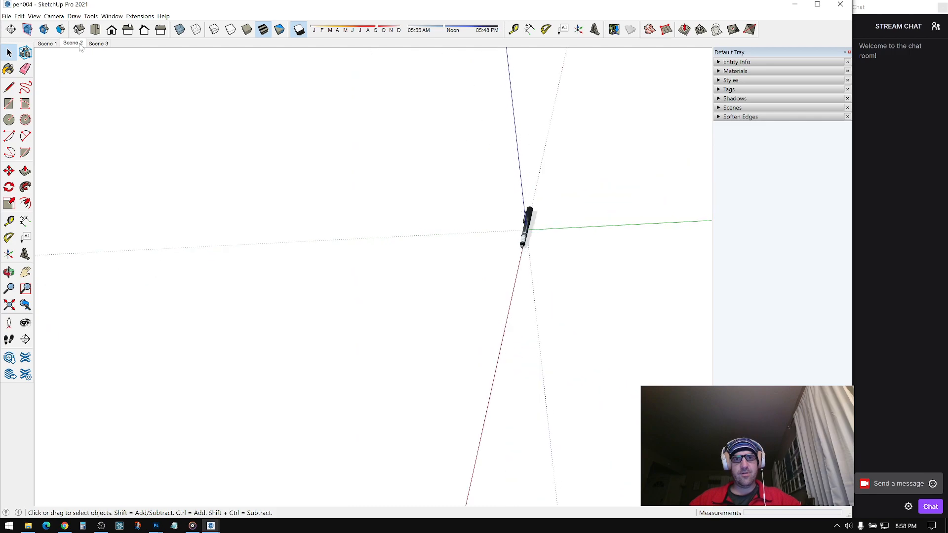
{"action": "scroll", "coordinate": [567, 251], "scroll_direction": "up", "scroll_amount": 12}
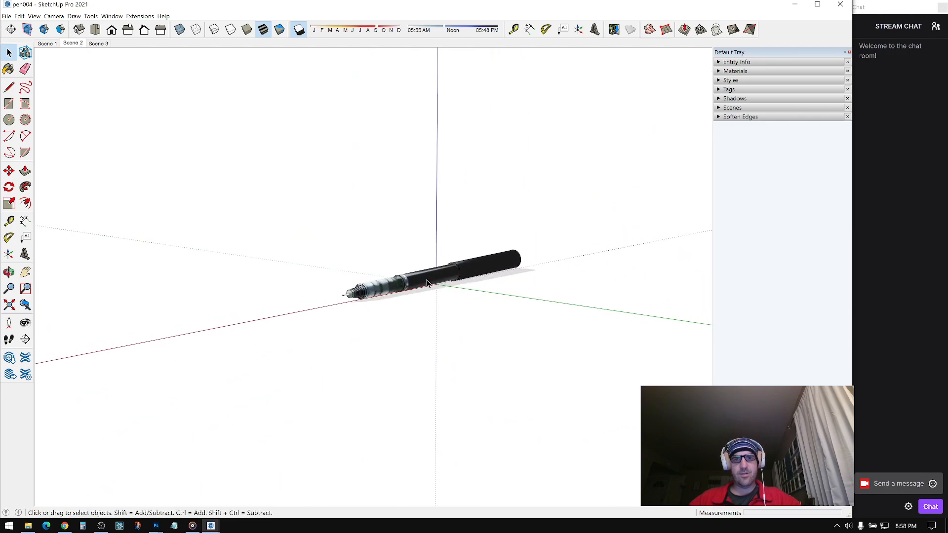
{"action": "mouse_move", "coordinate": [450, 264]}
{"action": "middle_mouse_down", "text": "shift"}
{"action": "mouse_move", "coordinate": [487, 298]}
{"action": "mouse_move", "coordinate": [449, 296]}
{"action": "mouse_move", "coordinate": [459, 258]}
{"action": "mouse_move", "coordinate": [460, 281]}
{"action": "middle_mouse_up", "text": "shift"}
{"action": "right_click", "coordinate": [76, 45]}
{"action": "left_click", "coordinate": [98, 79]}
Update Scene 3 with a close top-down view showing the whole pen upright with its clip
{"action": "left_click", "coordinate": [97, 43]}
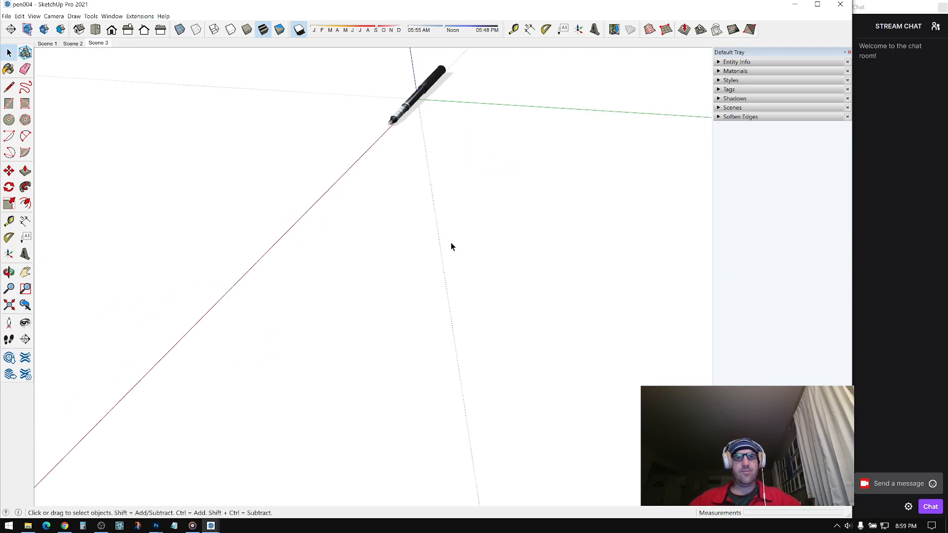
{"action": "scroll", "coordinate": [403, 256], "scroll_direction": "up", "scroll_amount": 10}
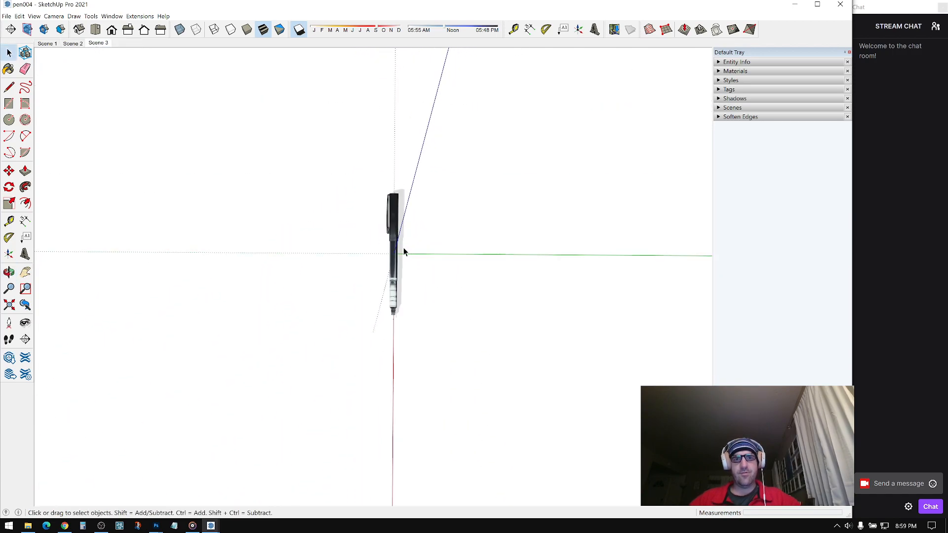
{"action": "middle_click_drag", "start_coordinate": [387, 280], "coordinate": [392, 291], "text": "shift"}
{"action": "scroll", "coordinate": [381, 296], "scroll_direction": "up", "scroll_amount": 1}
{"action": "right_click", "coordinate": [100, 44]}
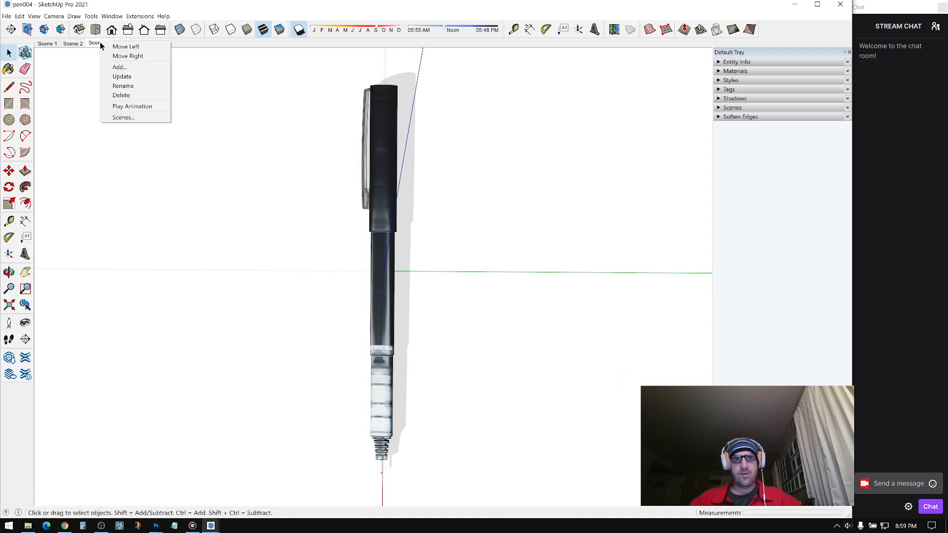
{"action": "left_click", "coordinate": [121, 77]}
Turn off the model axes in the style's modeling settings
{"action": "left_click", "coordinate": [723, 80]}
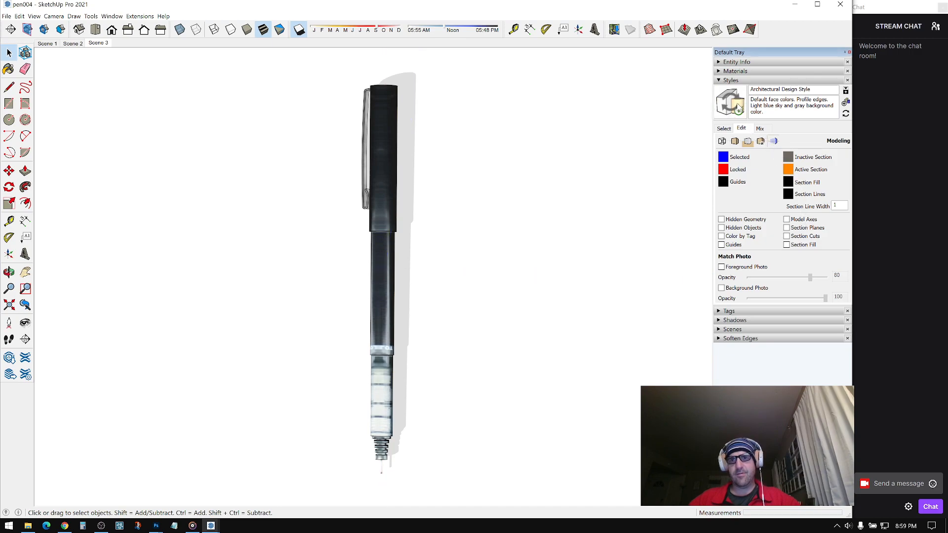
{"action": "left_click", "coordinate": [730, 81]}
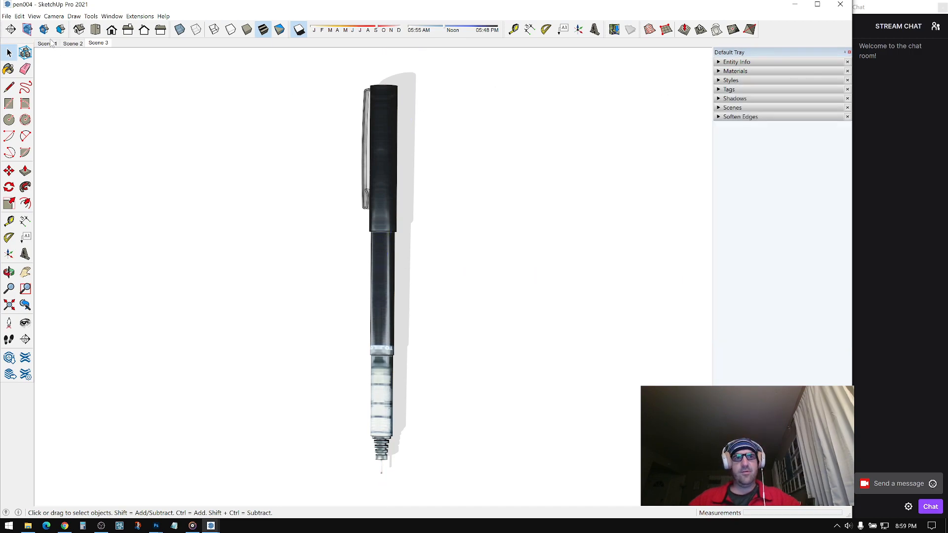